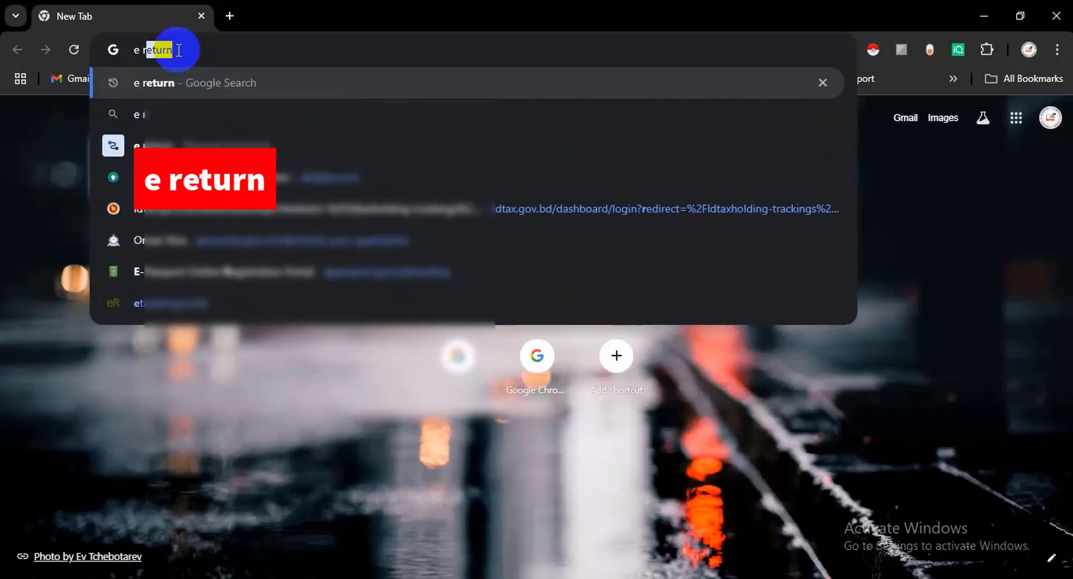
- Search for e return, open etaxnbr.gov.bd and reach the eReturn registration question
{"action": "key", "text": "Return"}
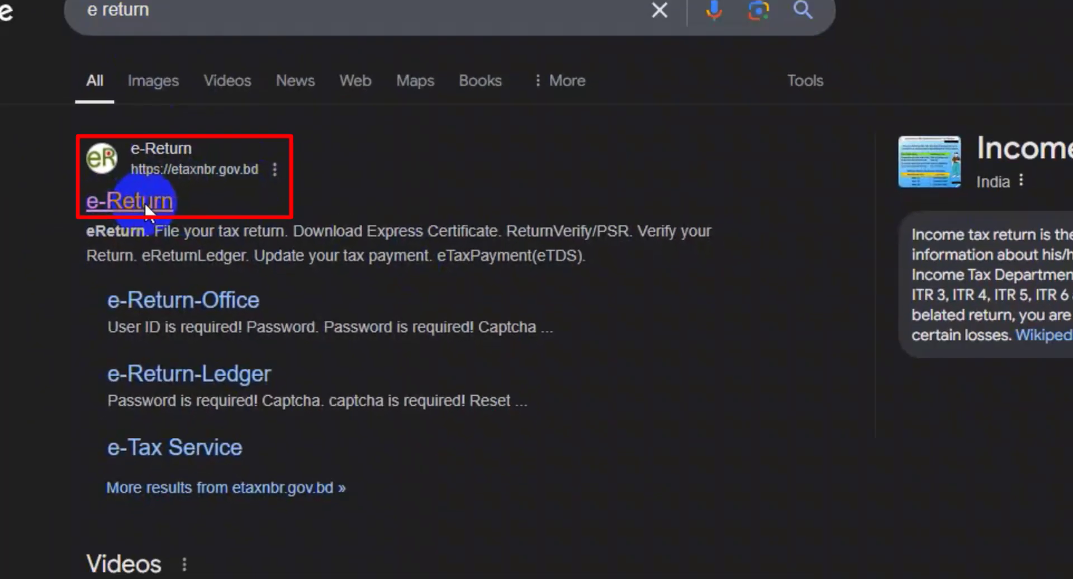
{"action": "left_click", "coordinate": [145, 203]}
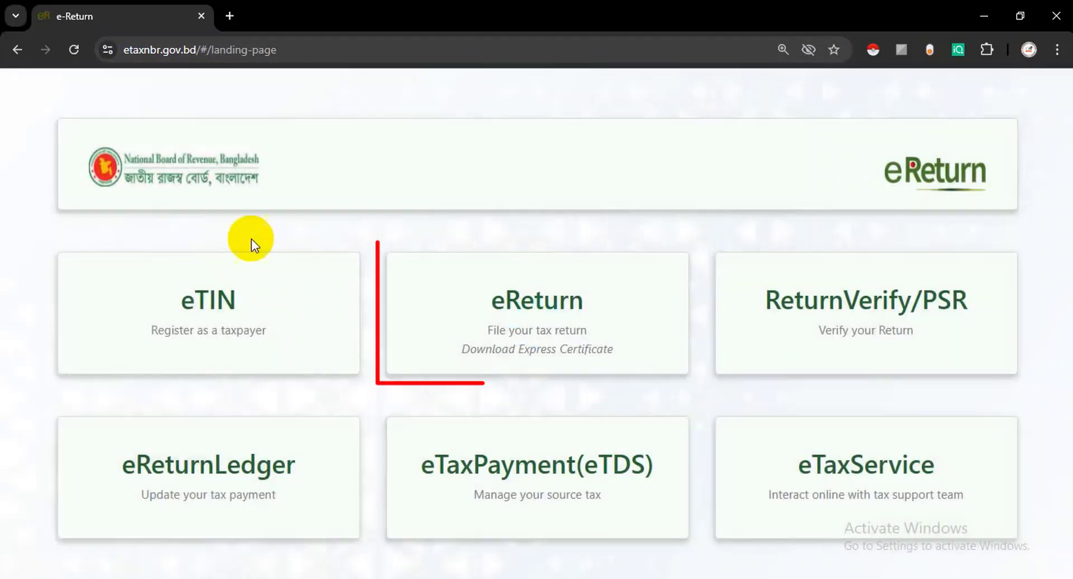
{"action": "left_click", "coordinate": [538, 307]}
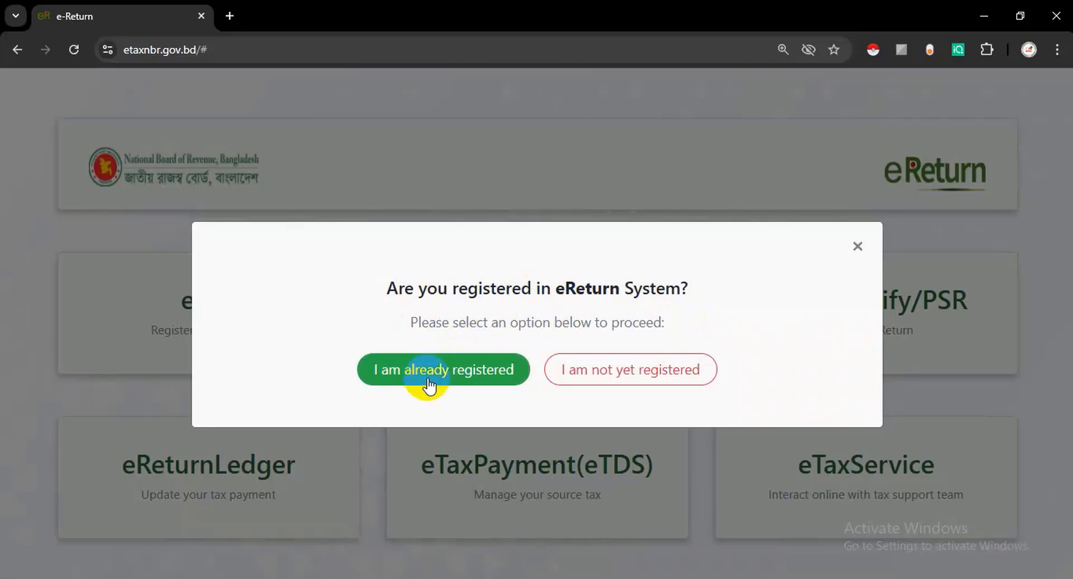
{"action": "left_click", "coordinate": [580, 381]}
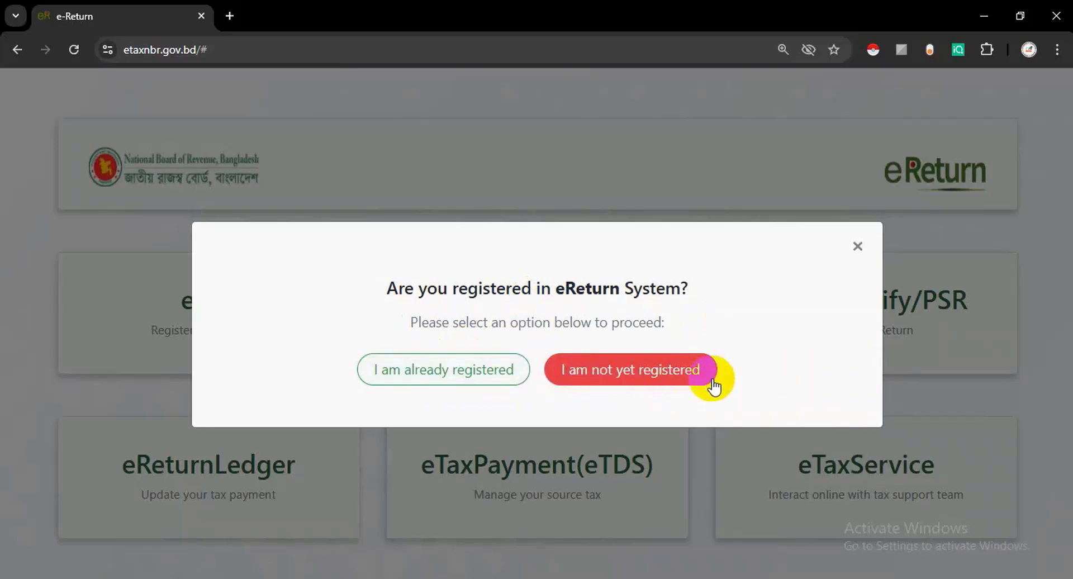
- Sign in as a registered taxpayer with the TIN, password and captcha, retrying after the captcha refresh
{"action": "left_click", "coordinate": [436, 378]}
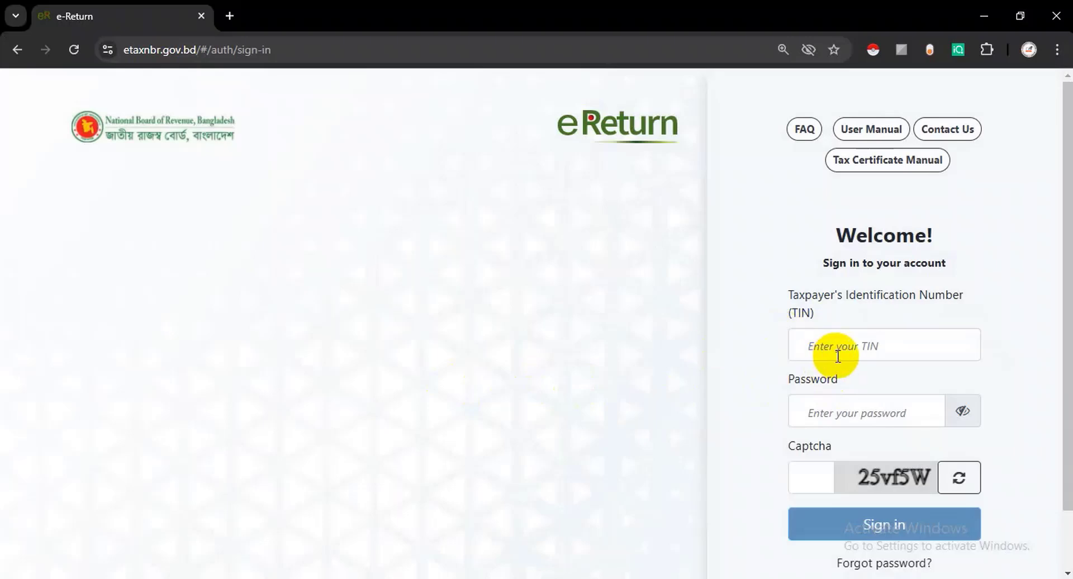
{"action": "left_click", "coordinate": [832, 351]}
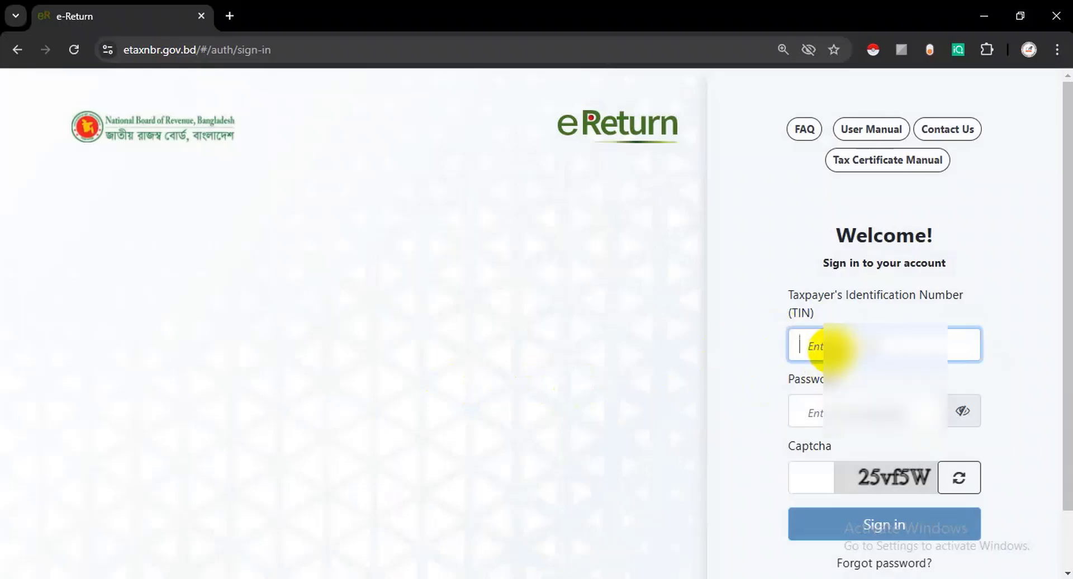
{"action": "left_click", "coordinate": [846, 416]}
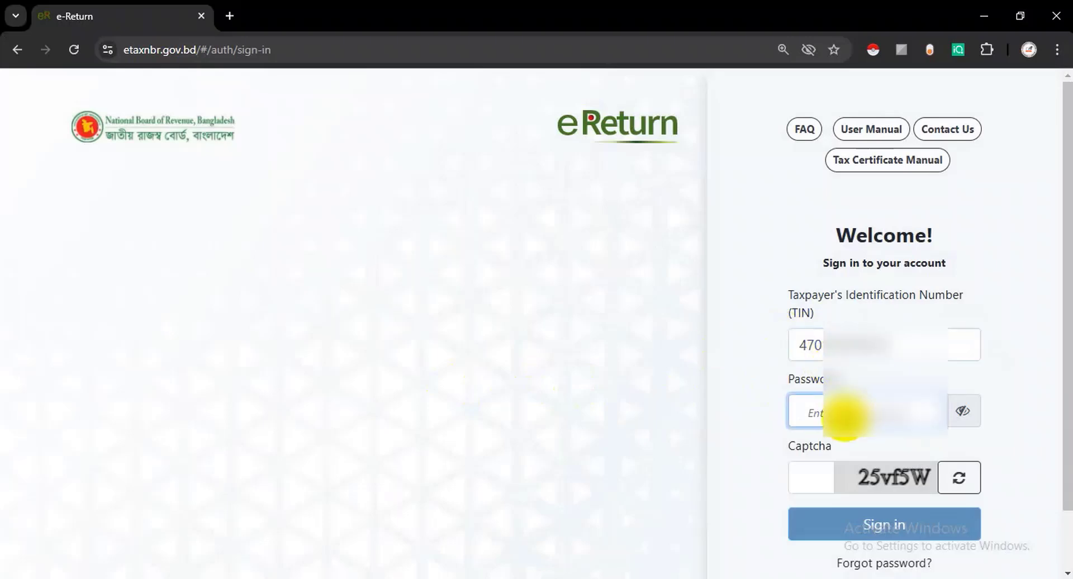
{"action": "type", "text": "•••••"}
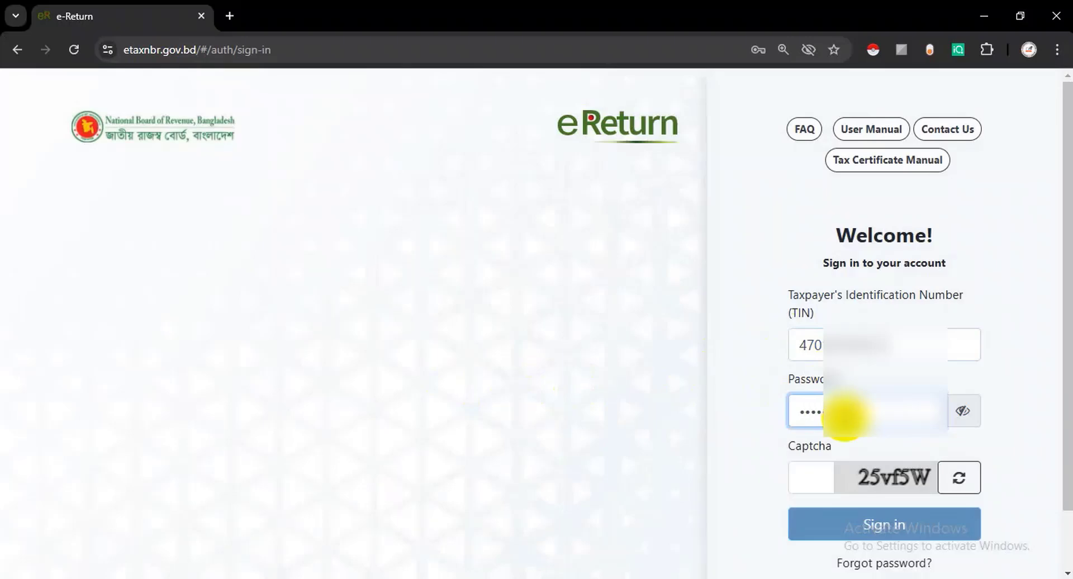
{"action": "left_click", "coordinate": [814, 484]}
{"action": "type", "text": "25v"}
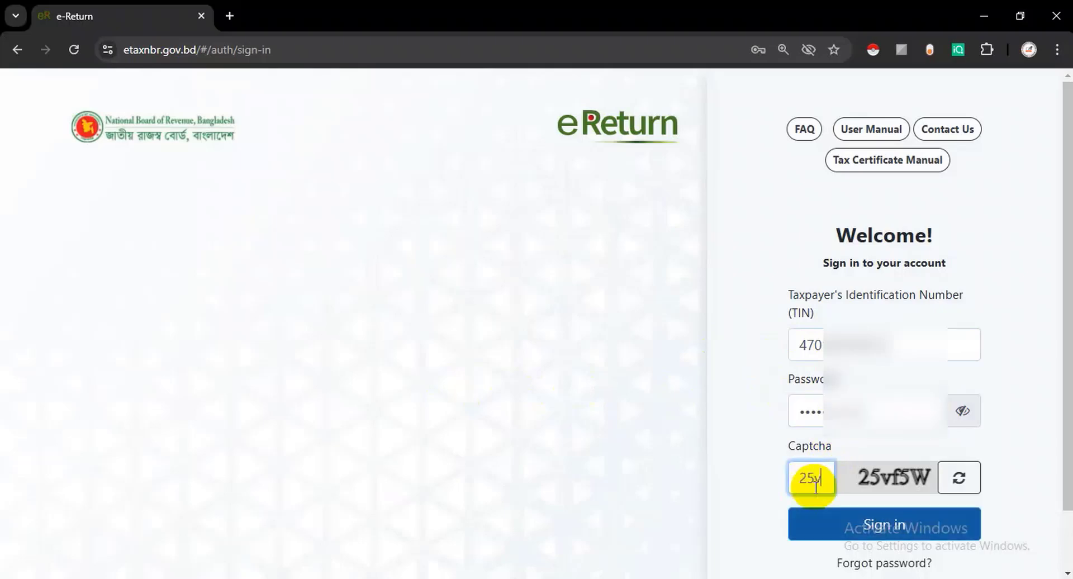
{"action": "type", "text": "f5W"}
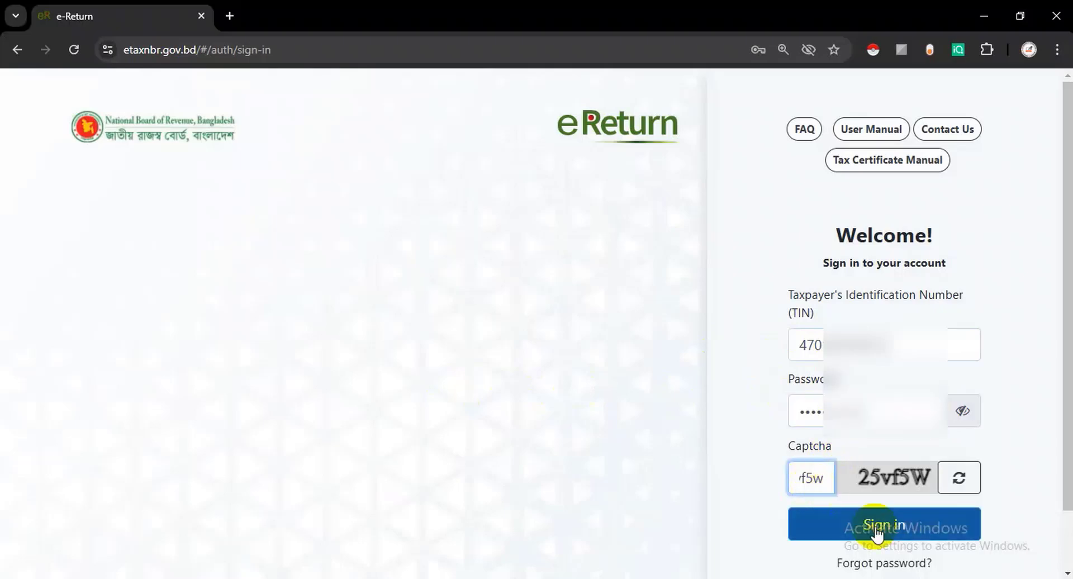
{"action": "left_click", "coordinate": [874, 528]}
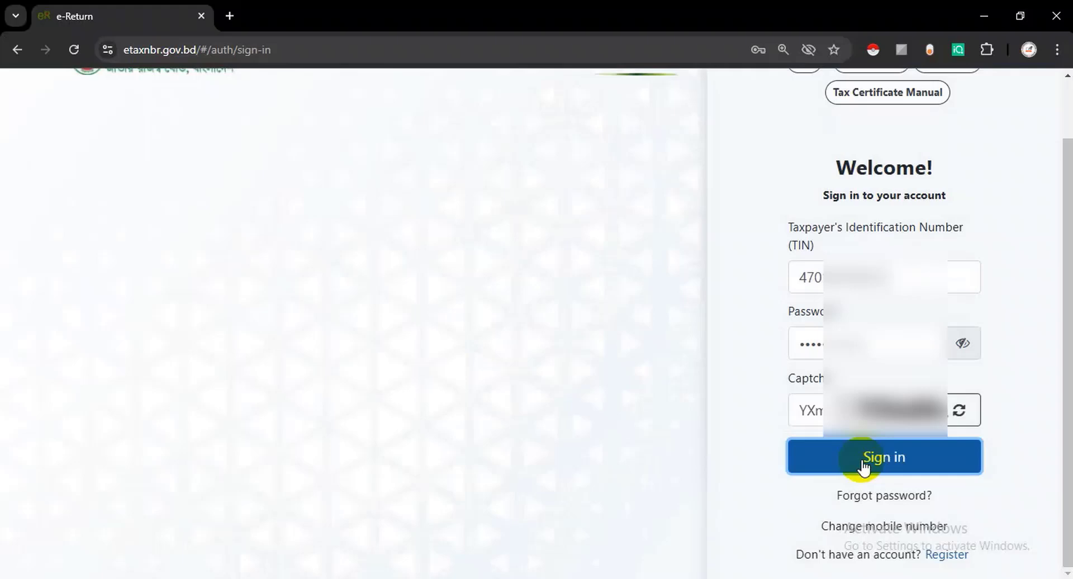
{"action": "left_click", "coordinate": [864, 464]}
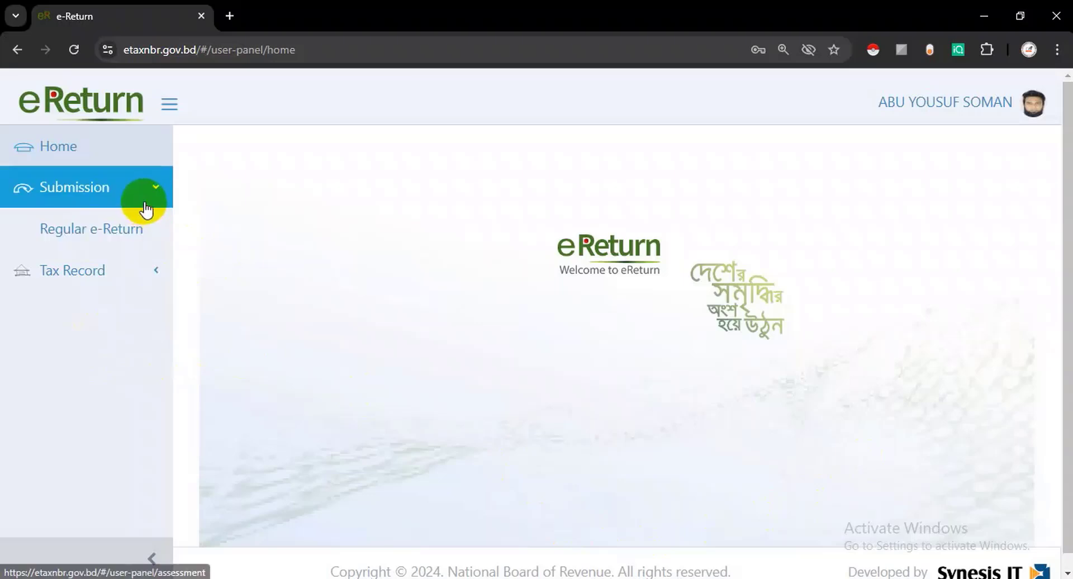
- Open Regular e-Return from the Submission menu for assessment year 2024-2025
{"action": "left_click", "coordinate": [147, 210]}
{"action": "left_click", "coordinate": [147, 204]}
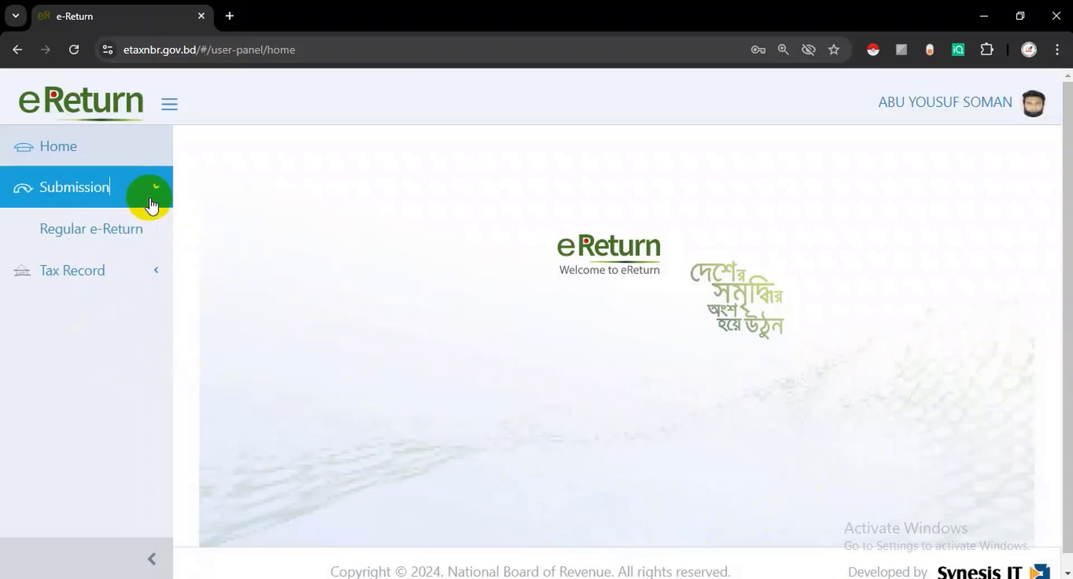
{"action": "left_click", "coordinate": [123, 234]}
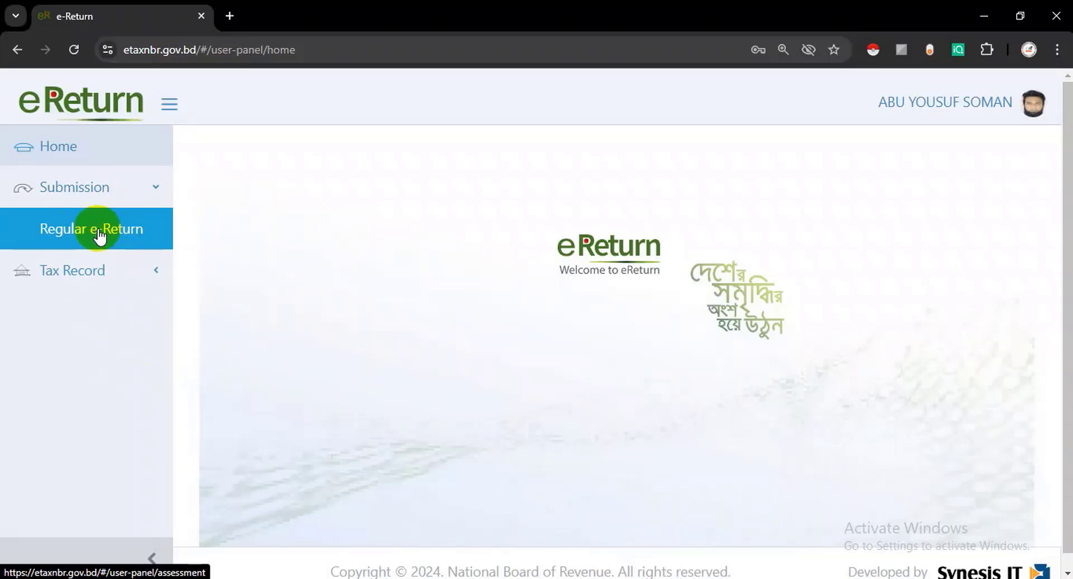
{"action": "left_click", "coordinate": [106, 230]}
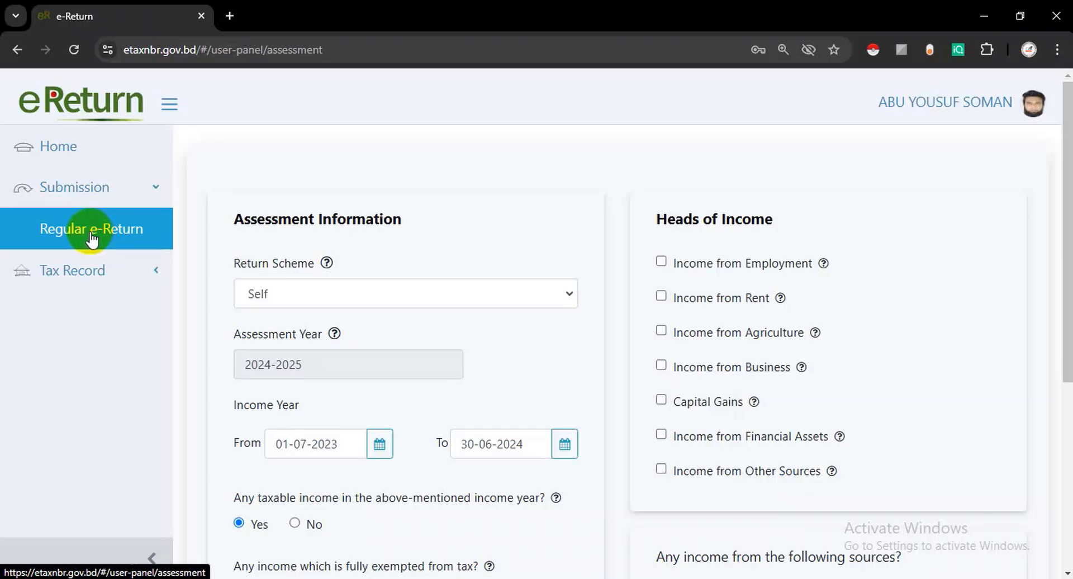
- Tick Income from Business under Heads of Income and save the assessment information
{"action": "left_click", "coordinate": [85, 238]}
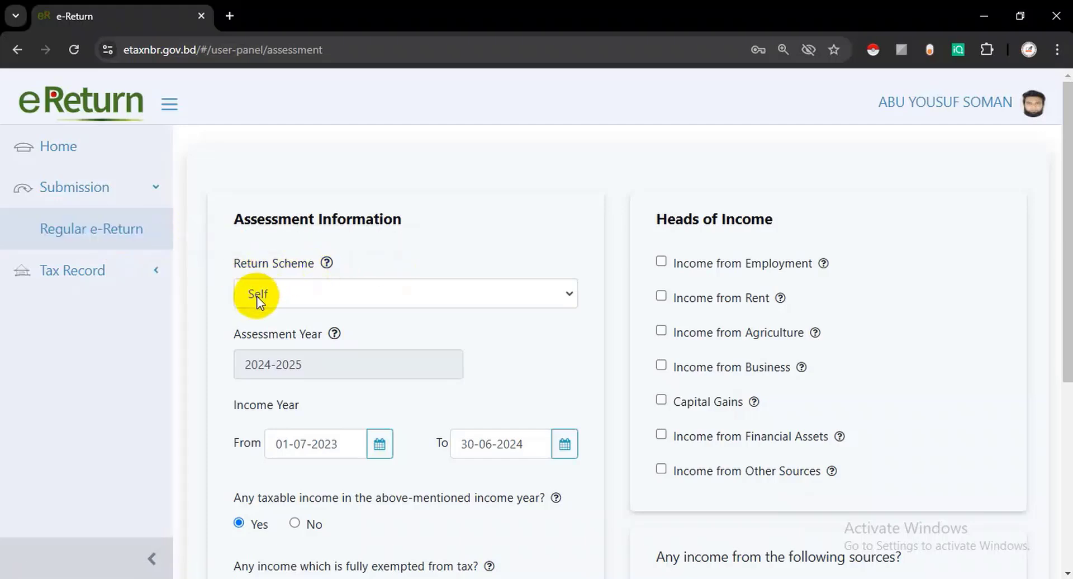
{"action": "scroll", "coordinate": [277, 293], "scroll_direction": "down", "scroll_amount": 1}
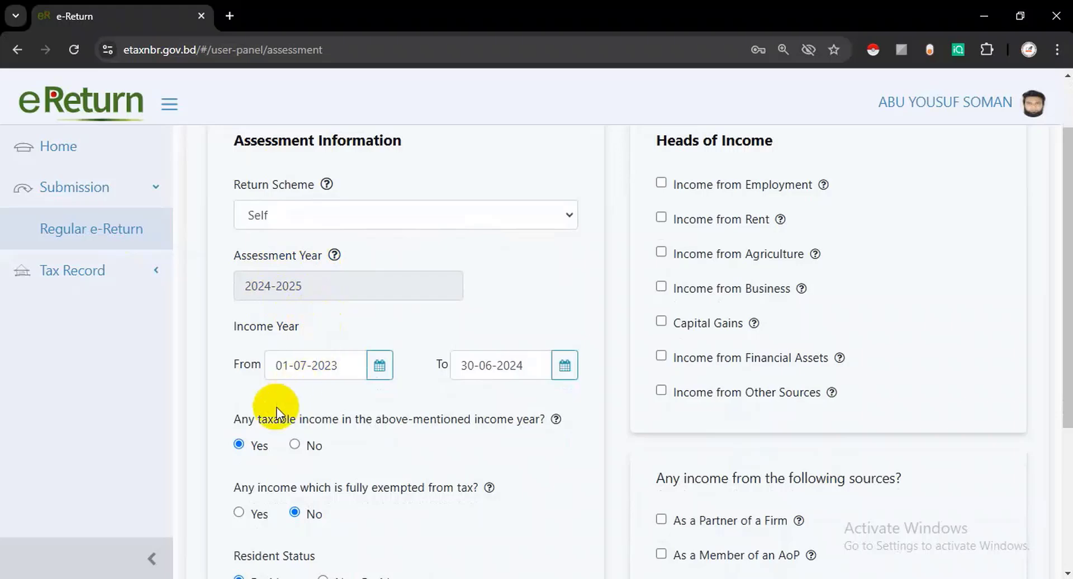
{"action": "scroll", "coordinate": [267, 407], "scroll_direction": "down", "scroll_amount": 1}
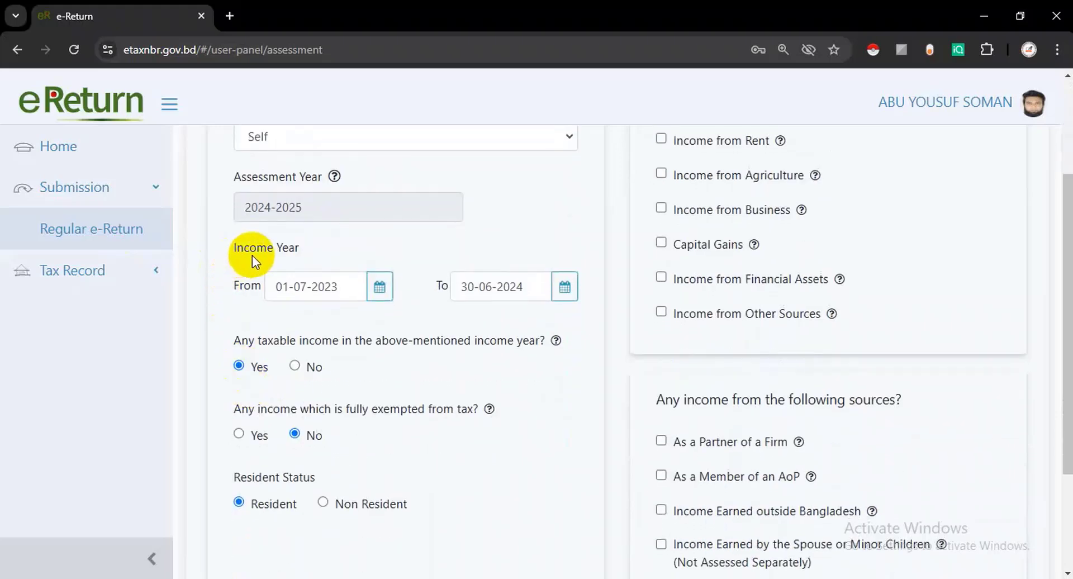
{"action": "scroll", "coordinate": [319, 379], "scroll_direction": "down", "scroll_amount": 1}
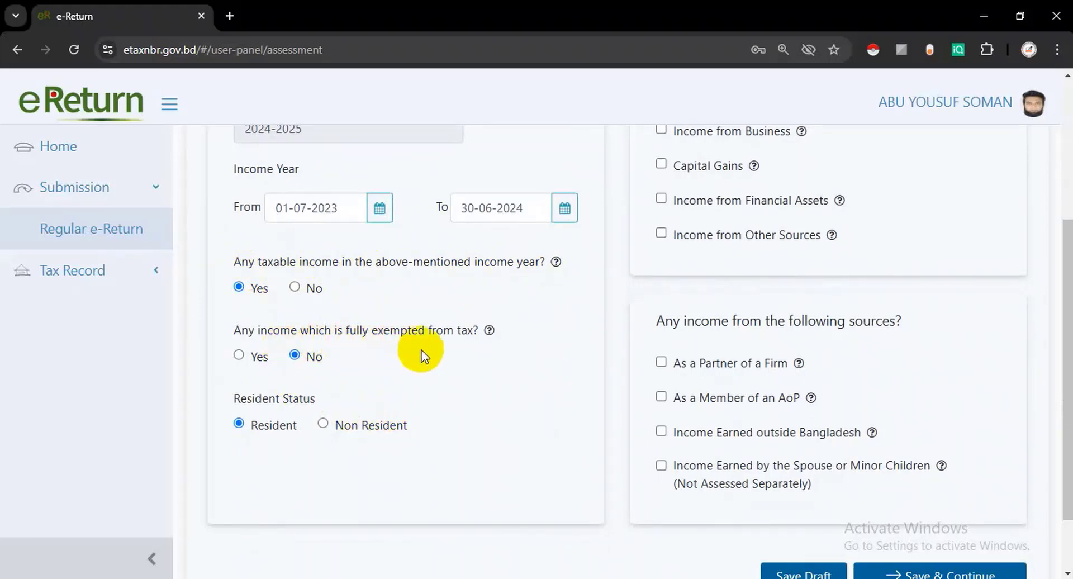
{"action": "scroll", "coordinate": [484, 392], "scroll_direction": "up", "scroll_amount": 3}
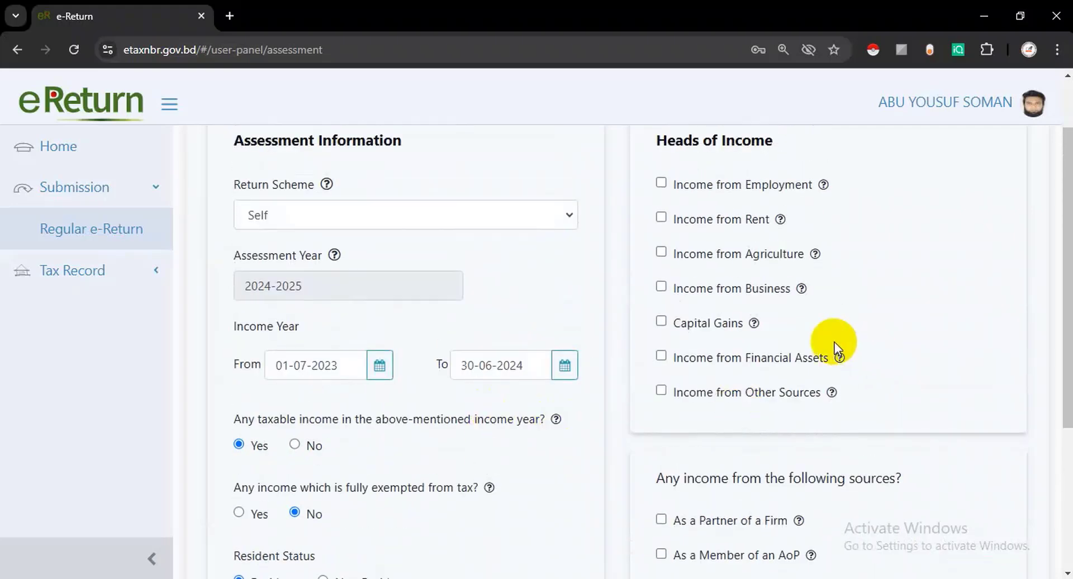
{"action": "scroll", "coordinate": [709, 311], "scroll_direction": "up", "scroll_amount": 2}
{"action": "left_click_drag", "start_coordinate": [668, 218], "coordinate": [780, 235]}
{"action": "scroll", "coordinate": [725, 207], "scroll_direction": "down", "scroll_amount": 2}
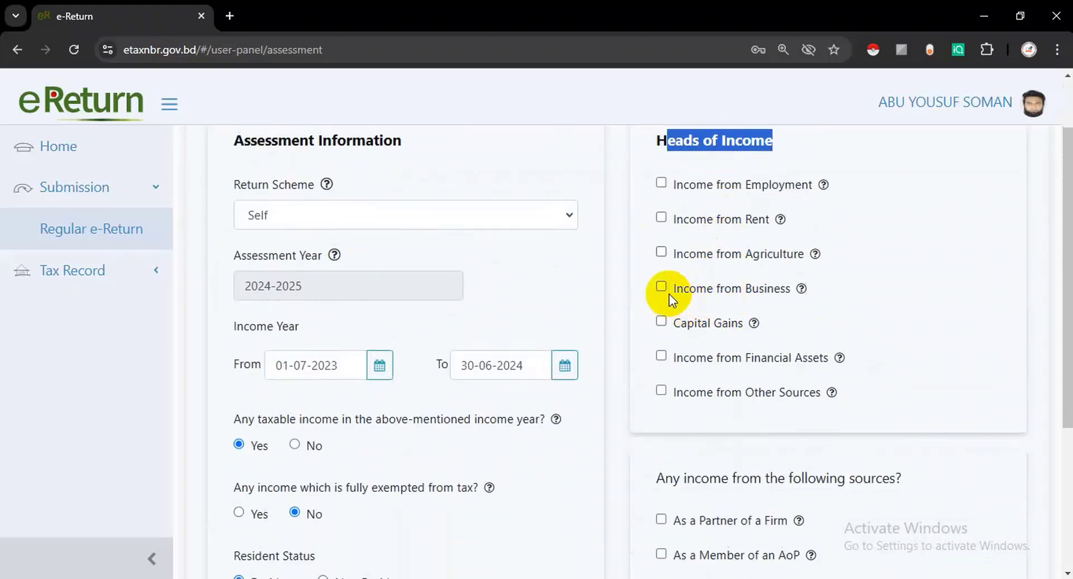
{"action": "left_click", "coordinate": [663, 287]}
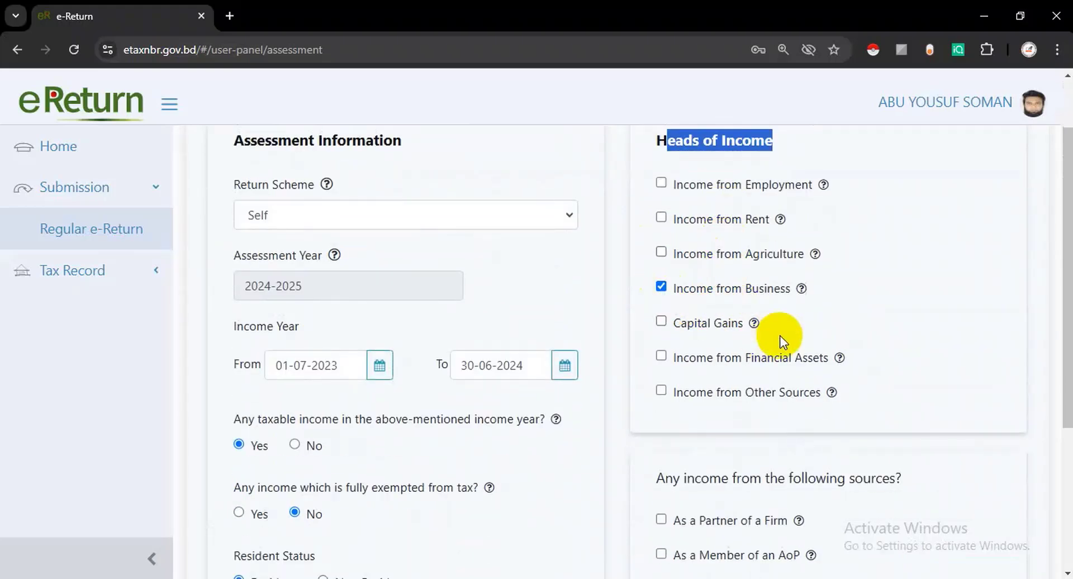
{"action": "scroll", "coordinate": [780, 342], "scroll_direction": "down", "scroll_amount": 4}
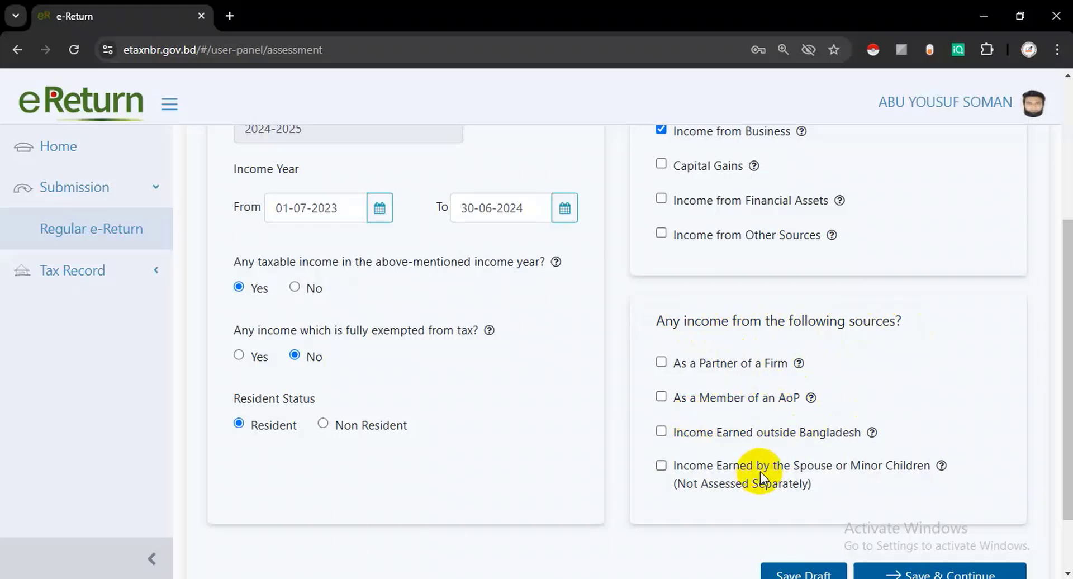
{"action": "scroll", "coordinate": [927, 471], "scroll_direction": "down", "scroll_amount": 2}
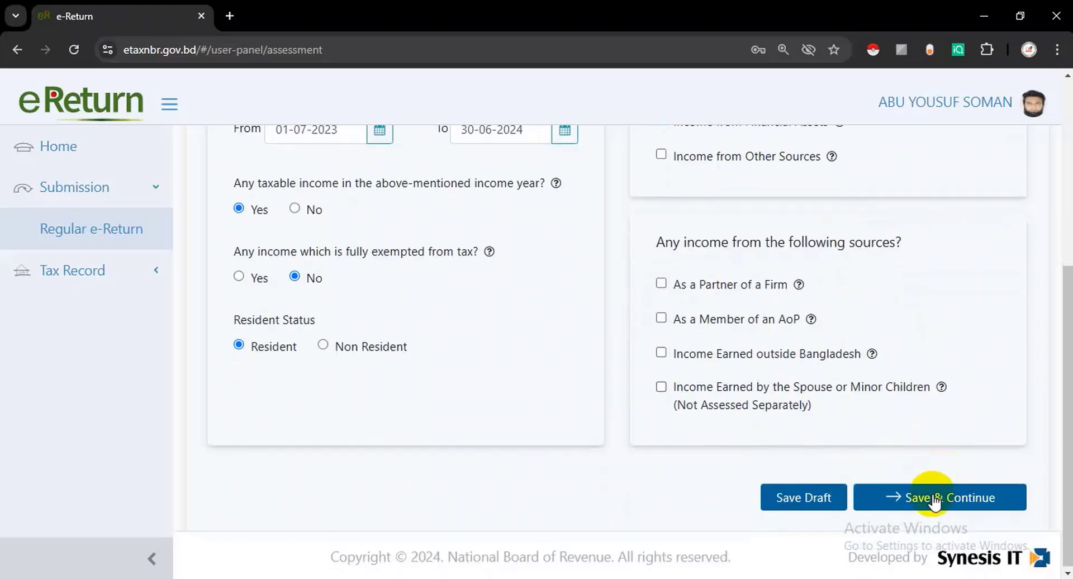
{"action": "left_click", "coordinate": [935, 499]}
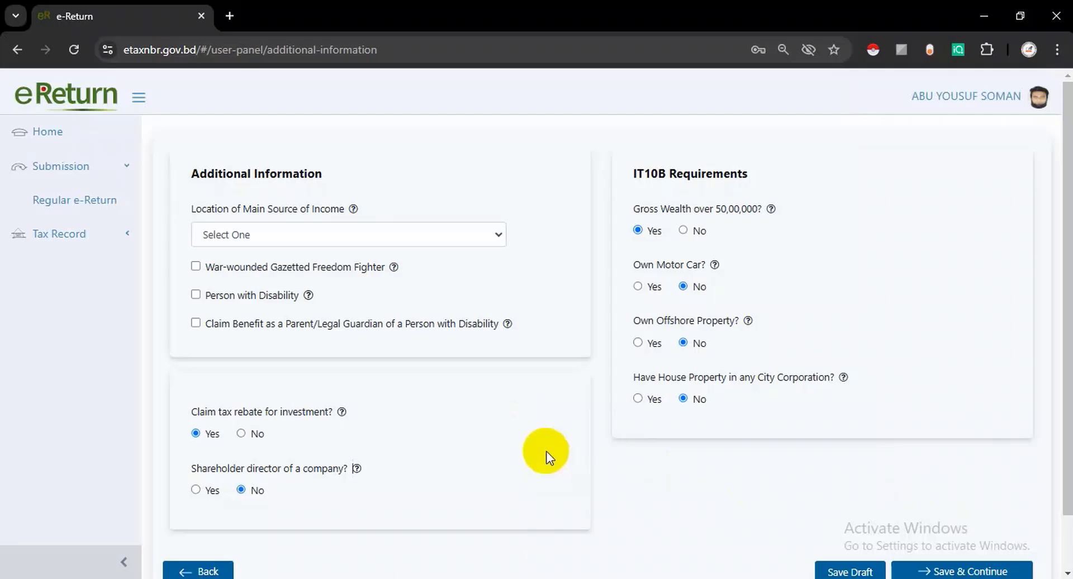
- Choose Any Other Area as the Location of Main Source of Income
{"action": "left_click_drag", "start_coordinate": [191, 174], "coordinate": [323, 177]}
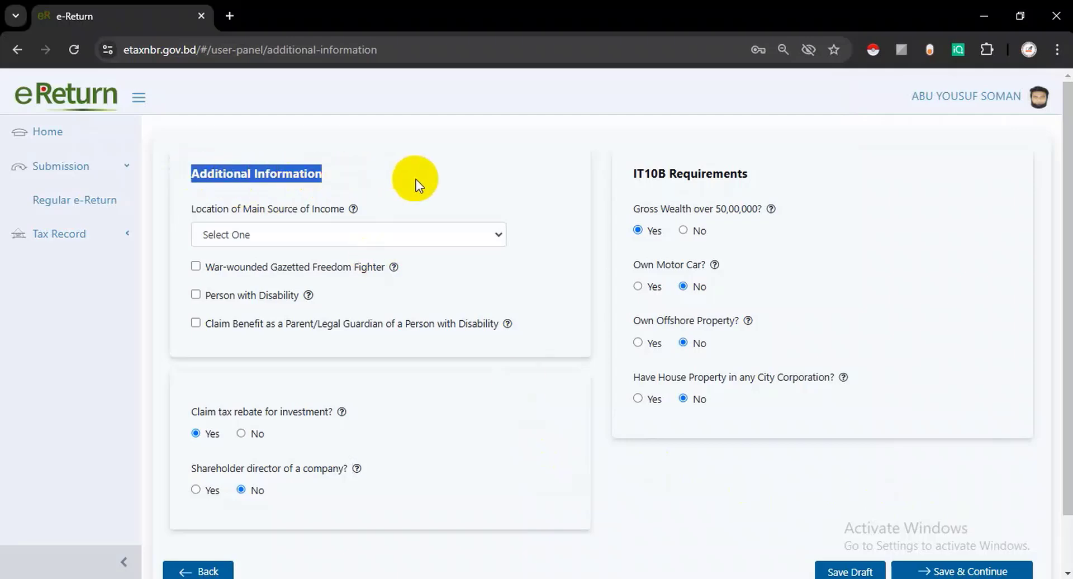
{"action": "left_click", "coordinate": [268, 235]}
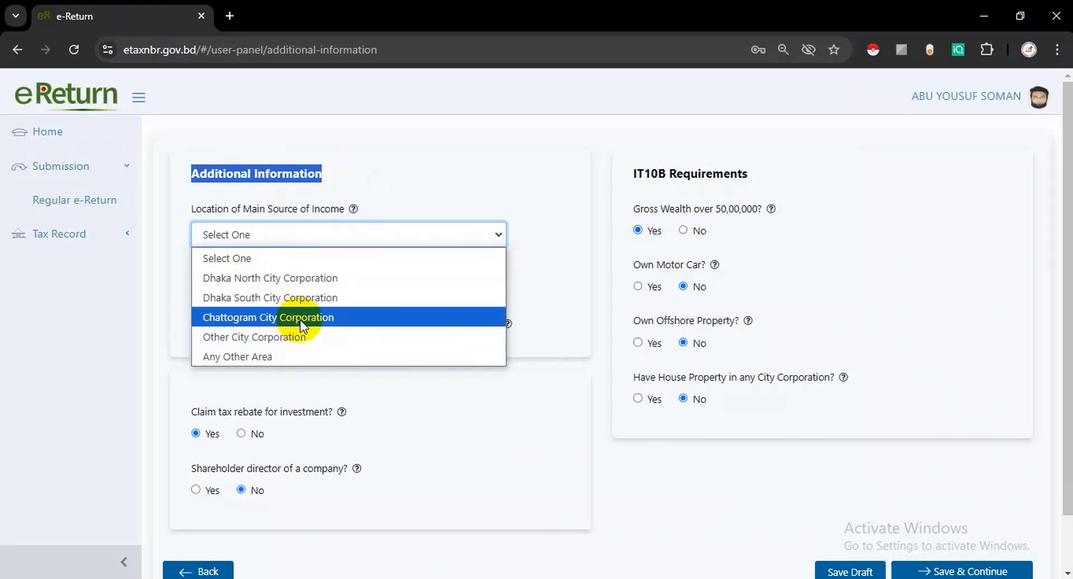
{"action": "left_click", "coordinate": [255, 356]}
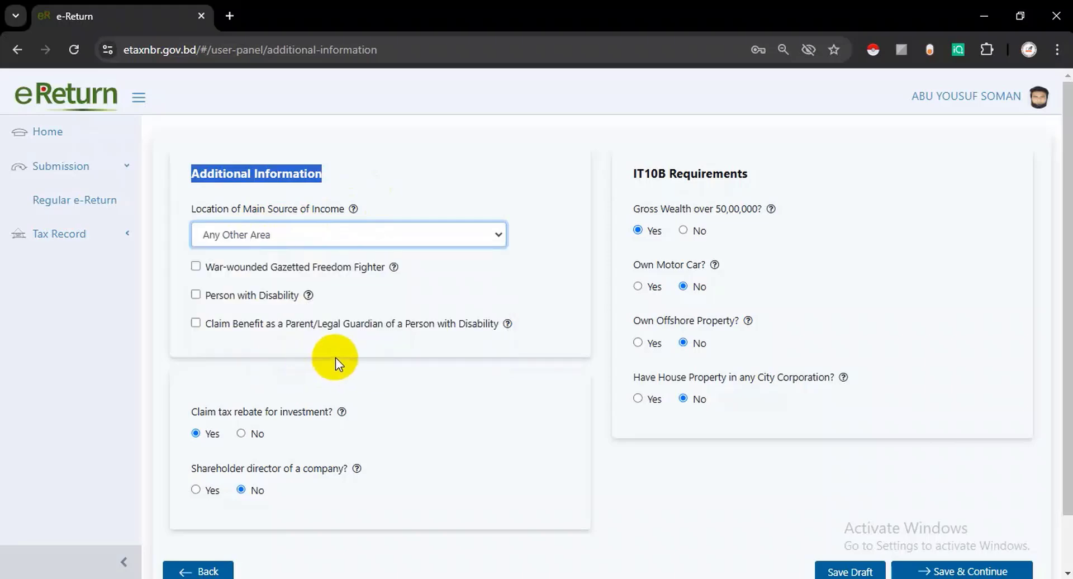
{"action": "scroll", "coordinate": [335, 362], "scroll_direction": "down", "scroll_amount": 2}
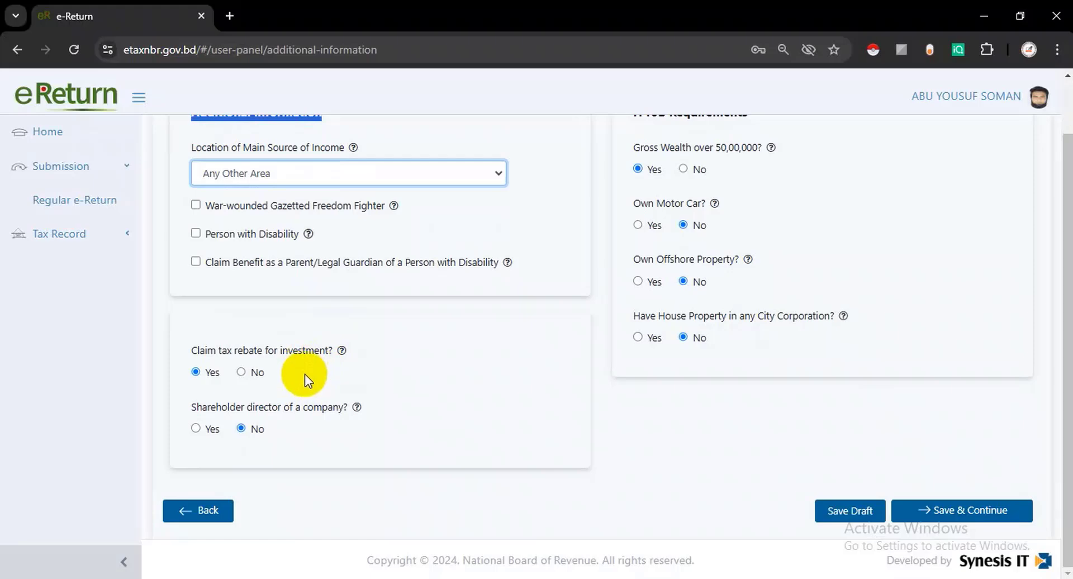
- Answer No to investment rebate, confirming data removal, and No to gross wealth over 50,00,000
{"action": "left_click", "coordinate": [241, 372]}
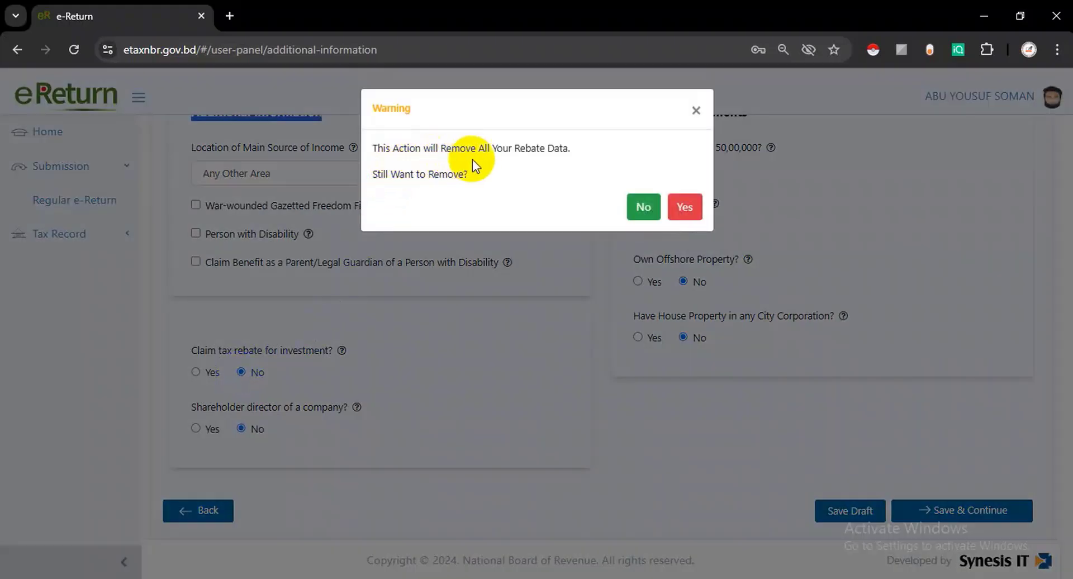
{"action": "left_click", "coordinate": [687, 210]}
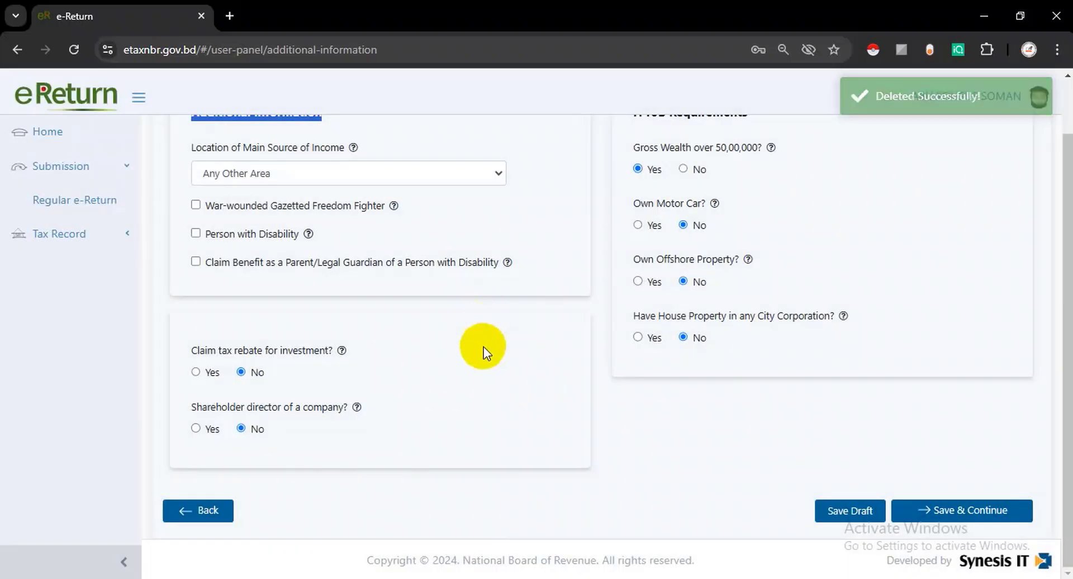
{"action": "scroll", "coordinate": [484, 347], "scroll_direction": "up", "scroll_amount": 2}
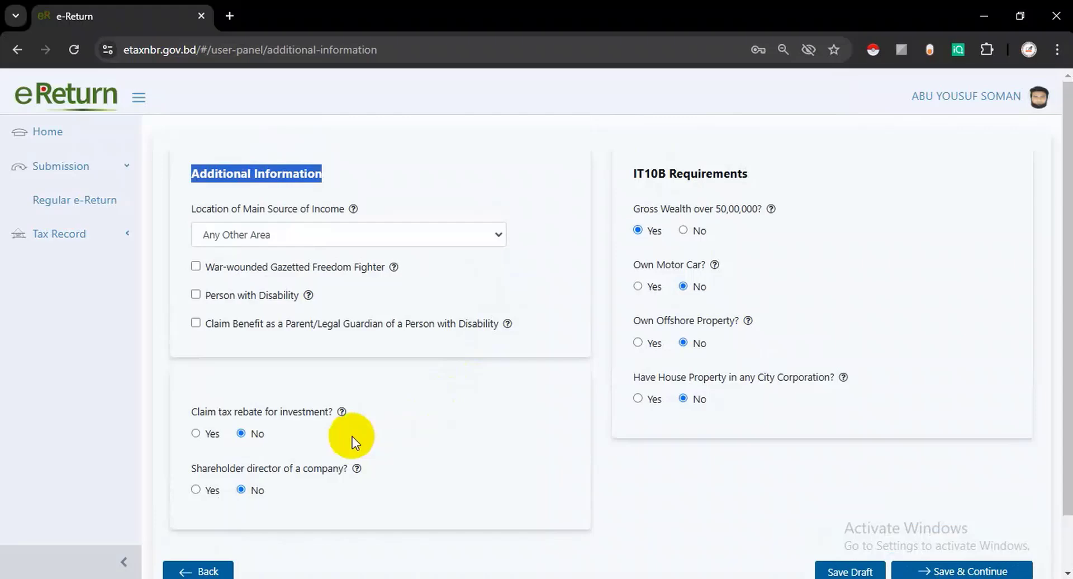
{"action": "scroll", "coordinate": [346, 444], "scroll_direction": "down", "scroll_amount": 2}
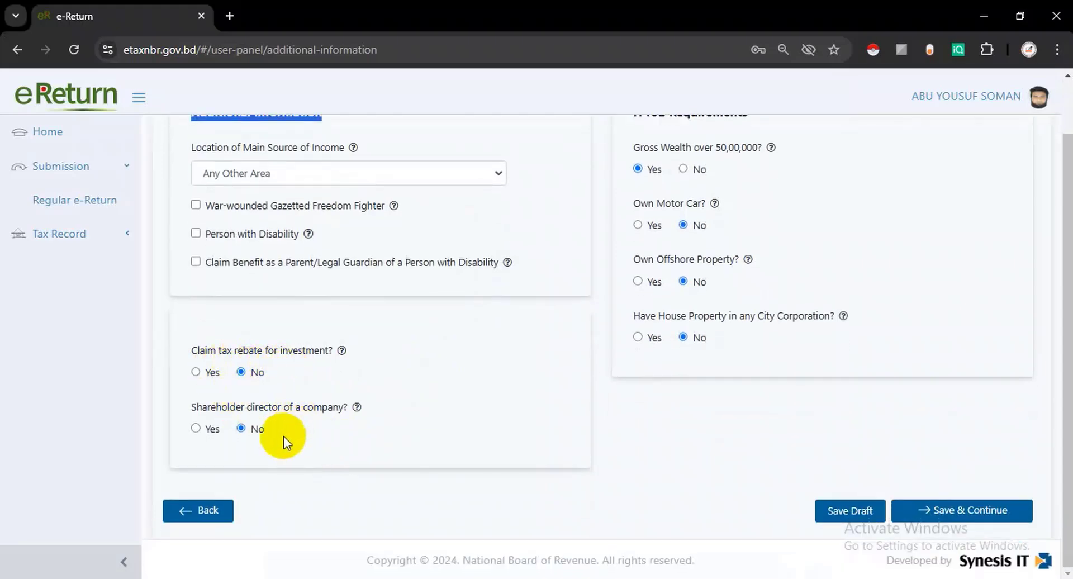
{"action": "scroll", "coordinate": [363, 447], "scroll_direction": "up", "scroll_amount": 2}
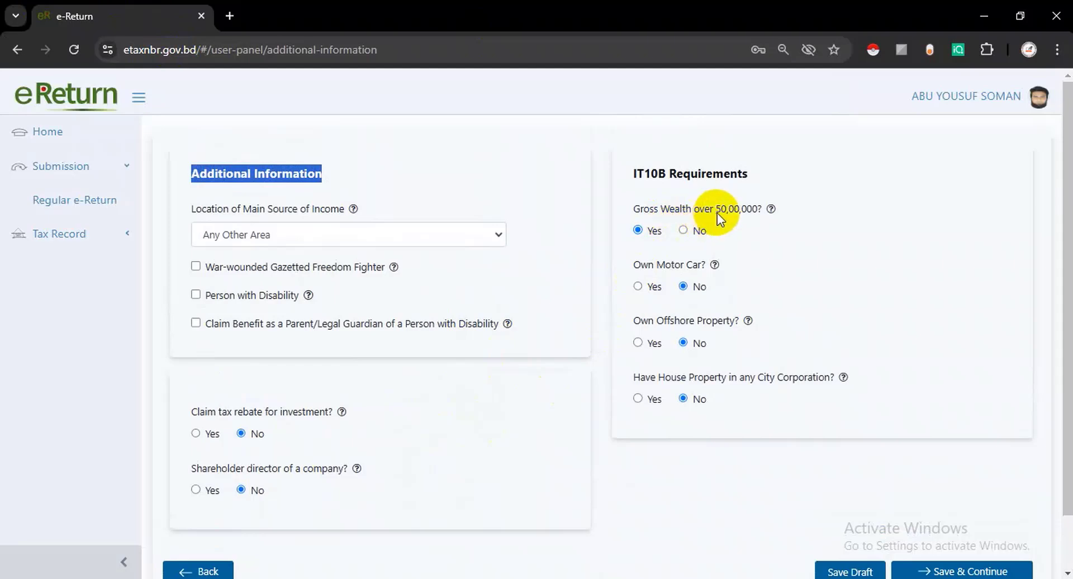
{"action": "left_click", "coordinate": [685, 231]}
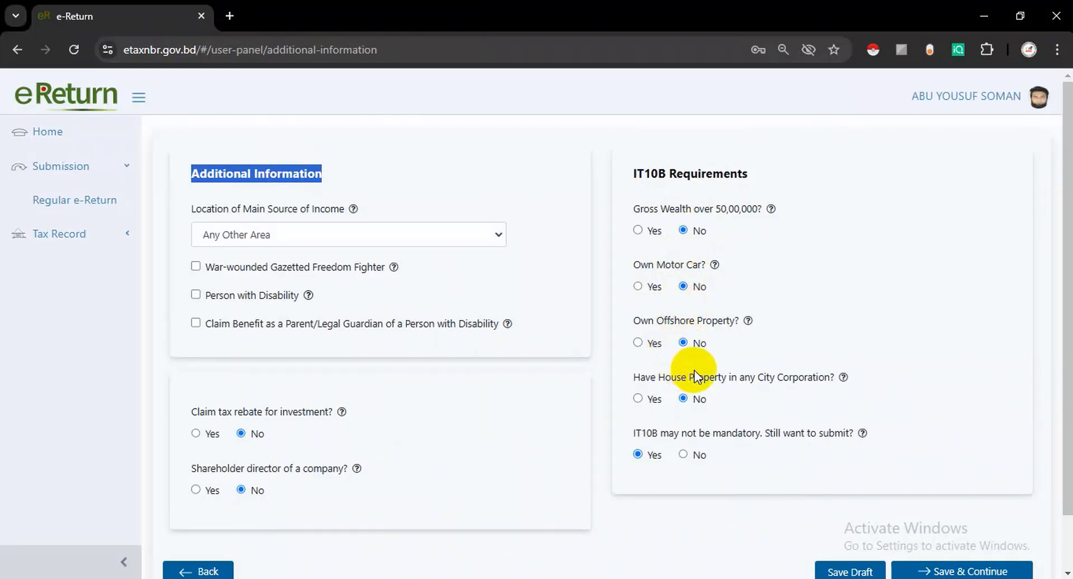
{"action": "scroll", "coordinate": [694, 370], "scroll_direction": "down", "scroll_amount": 2}
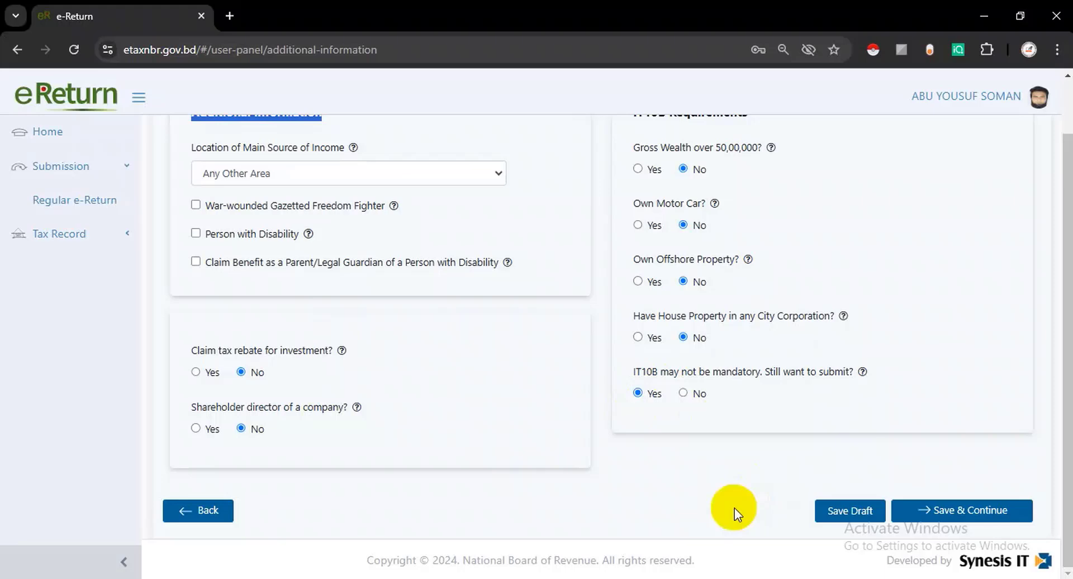
- Continue to business income and pick Regular Business Income as the Business Category
{"action": "left_click", "coordinate": [950, 510]}
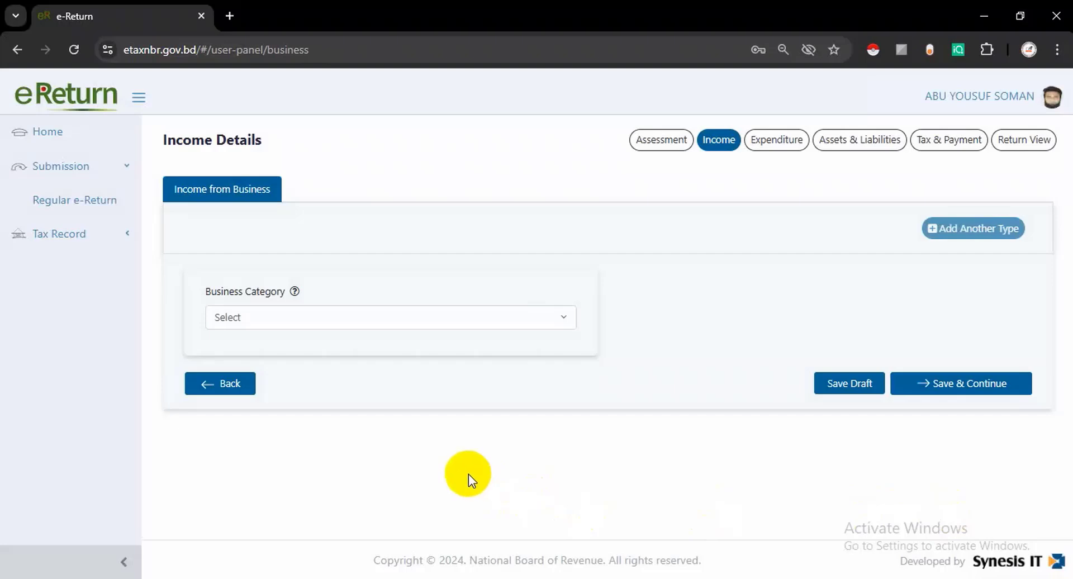
{"action": "left_click_drag", "start_coordinate": [206, 296], "coordinate": [284, 292]}
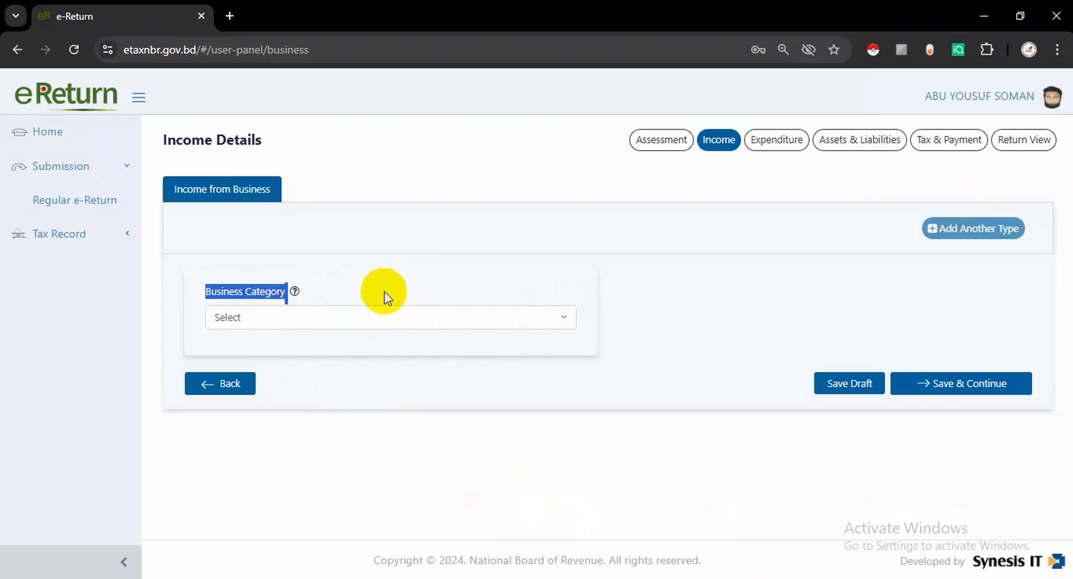
{"action": "left_click", "coordinate": [287, 324]}
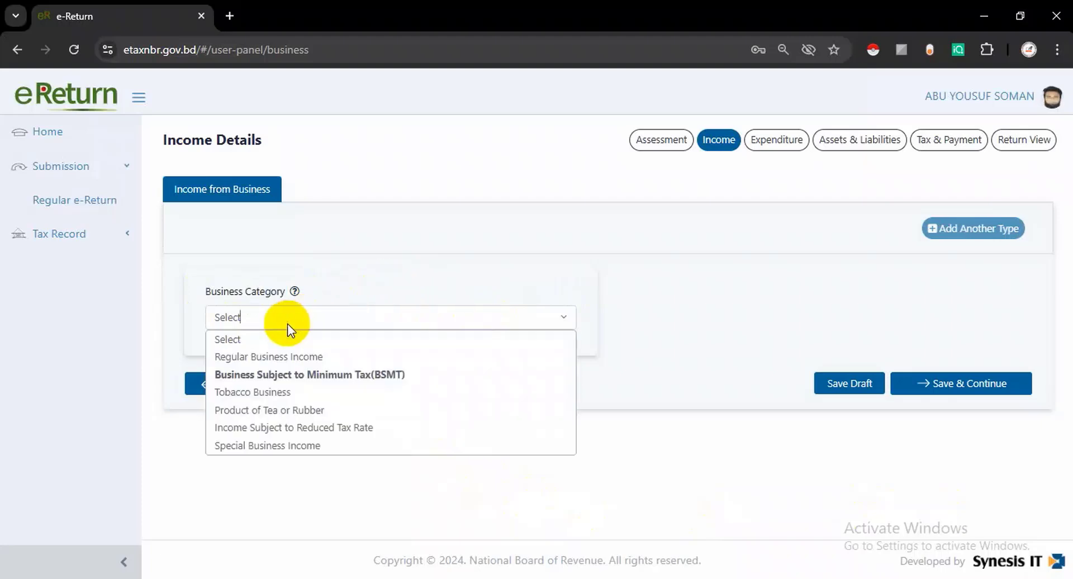
{"action": "left_click", "coordinate": [286, 358]}
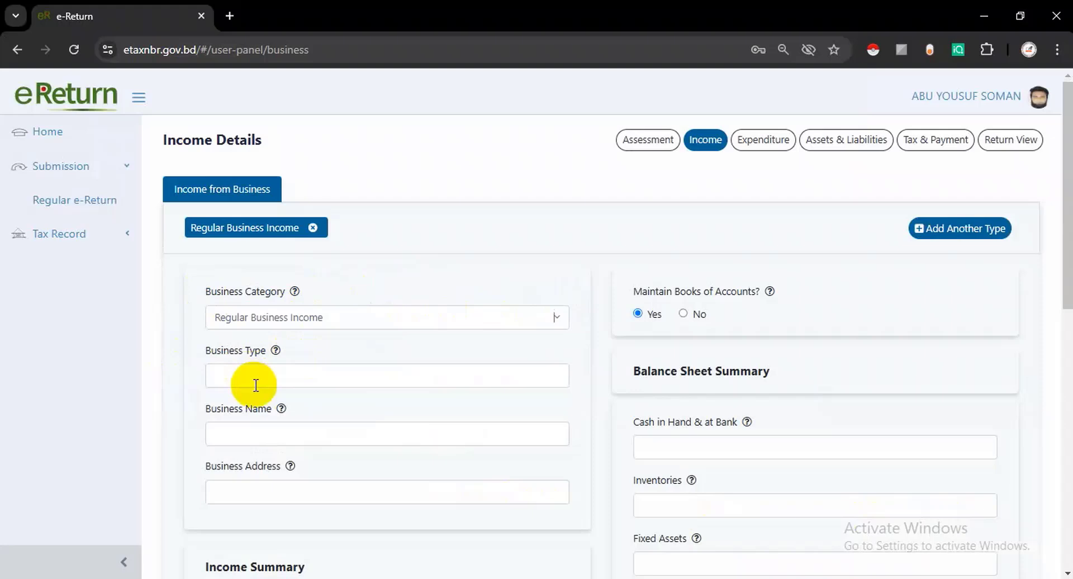
- Enter Business Type 'Computer Shop', name 'Chandina It Computer & Training Center', and the business address
{"action": "left_click_drag", "start_coordinate": [195, 350], "coordinate": [277, 352]}
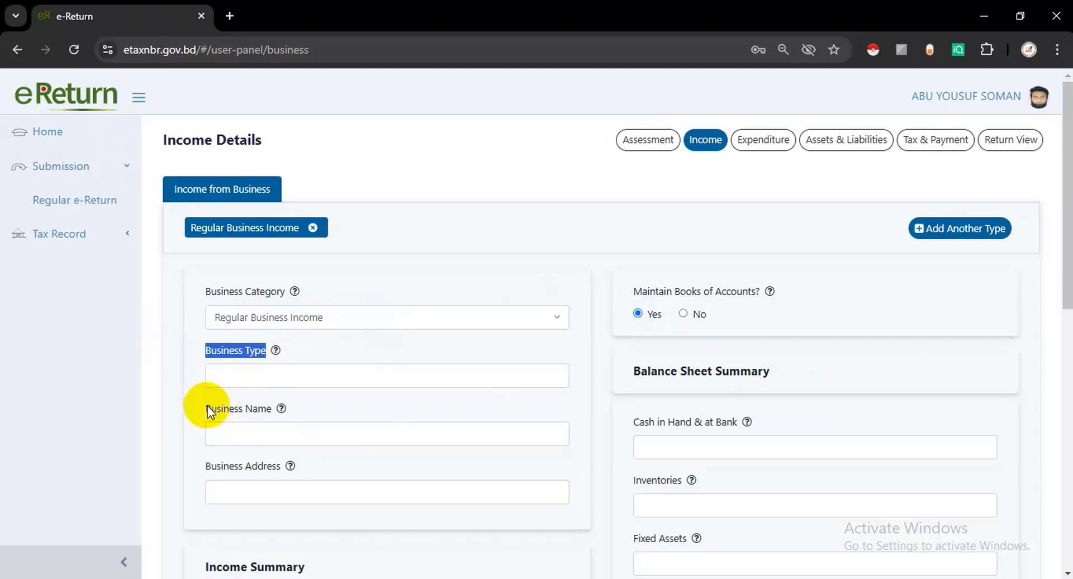
{"action": "left_click_drag", "start_coordinate": [202, 408], "coordinate": [271, 409]}
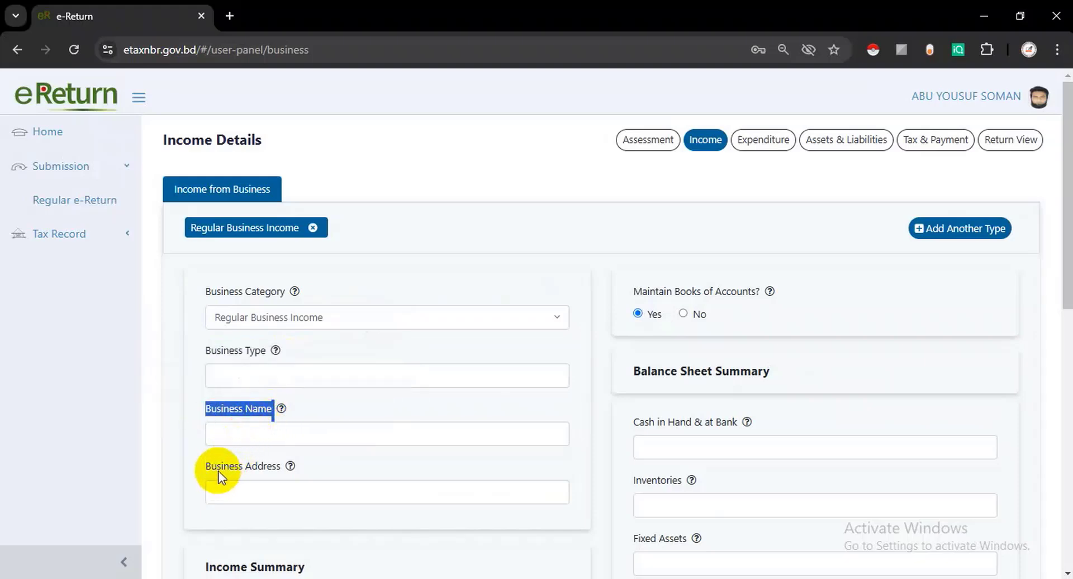
{"action": "left_click_drag", "start_coordinate": [211, 467], "coordinate": [282, 467]}
{"action": "mouse_move", "coordinate": [288, 471]}
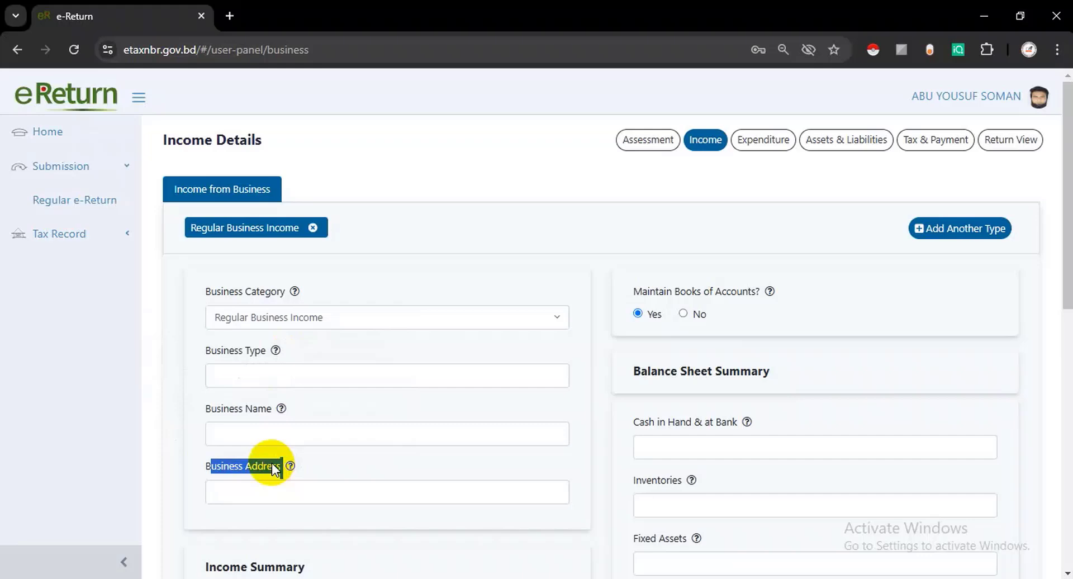
{"action": "left_click", "coordinate": [254, 377]}
{"action": "type", "text": "Computer Shop"}
{"action": "left_click", "coordinate": [256, 435]}
{"action": "type", "text": "Chandina It Computer & Training Center"}
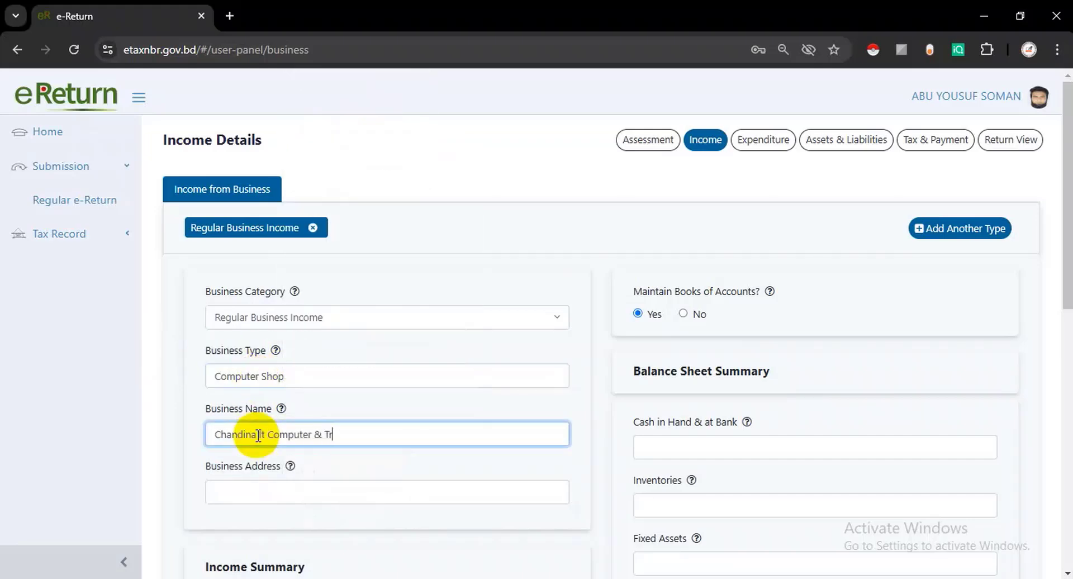
{"action": "left_click", "coordinate": [251, 493]}
{"action": "type", "text": "Belashar, Chandina, Cumilla"}
- Scroll down to review the Income Summary section
{"action": "scroll", "coordinate": [258, 484], "scroll_direction": "down", "scroll_amount": 1}
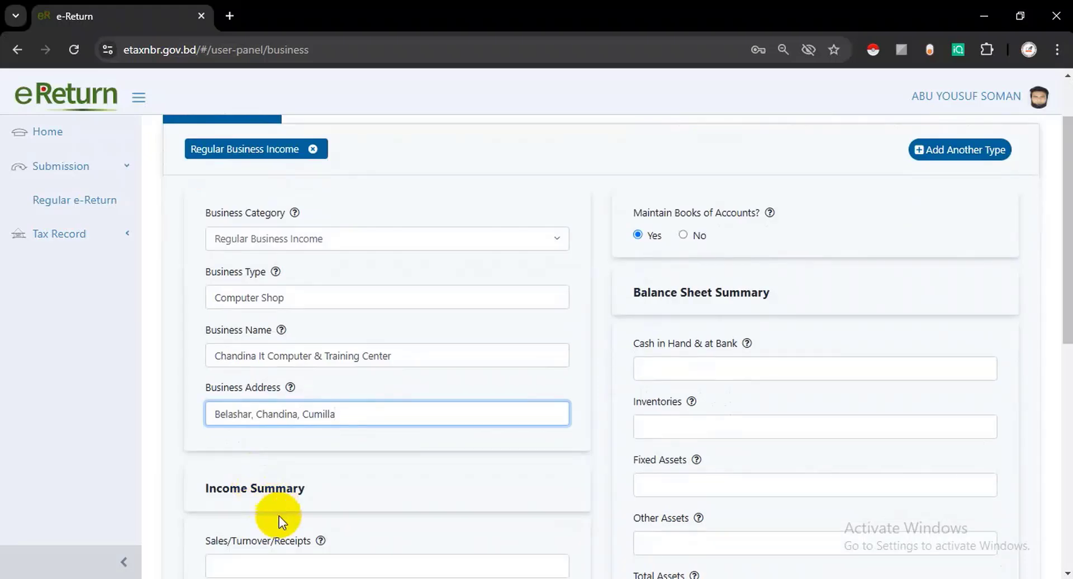
{"action": "scroll", "coordinate": [211, 468], "scroll_direction": "down", "scroll_amount": 3}
{"action": "left_click_drag", "start_coordinate": [196, 261], "coordinate": [310, 243]}
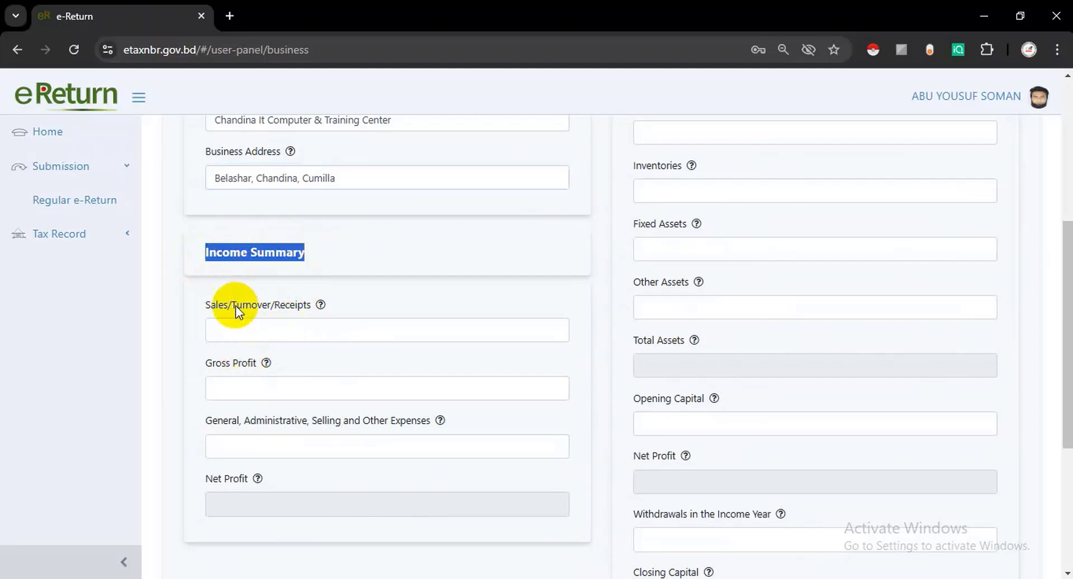
{"action": "scroll", "coordinate": [261, 350], "scroll_direction": "up", "scroll_amount": 3}
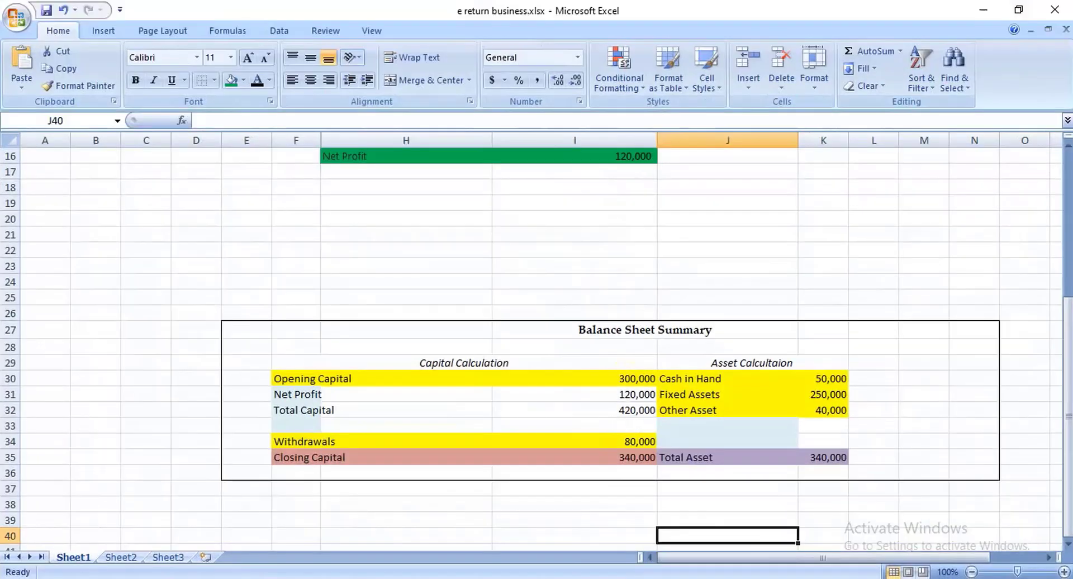
{"action": "scroll", "coordinate": [473, 397], "scroll_direction": "up", "scroll_amount": 9}
{"action": "scroll", "coordinate": [473, 396], "scroll_direction": "up", "scroll_amount": 1}
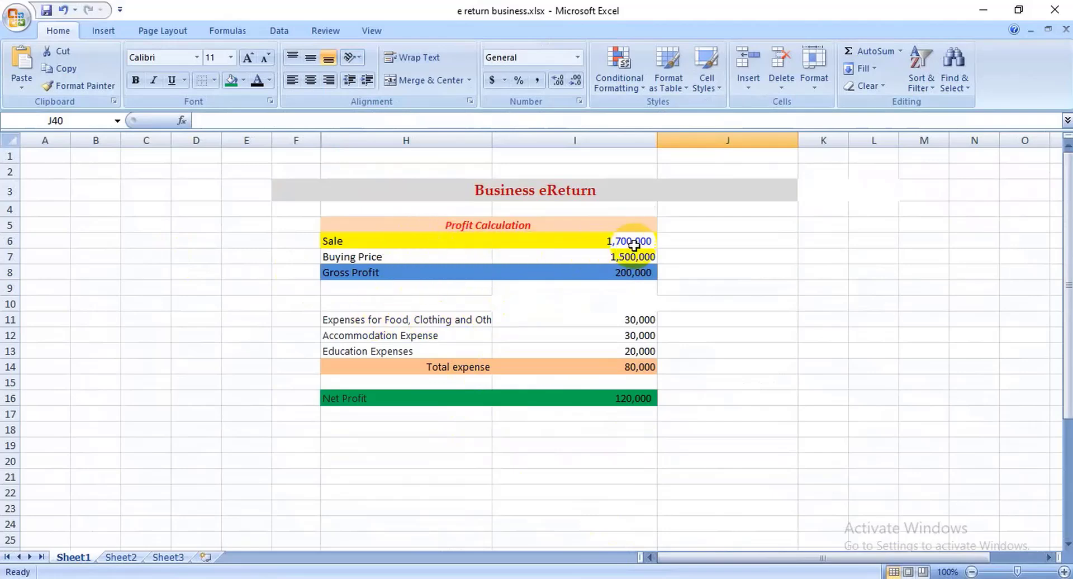
{"action": "left_click_drag", "start_coordinate": [570, 239], "coordinate": [678, 239]}
{"action": "left_click", "coordinate": [755, 267]}
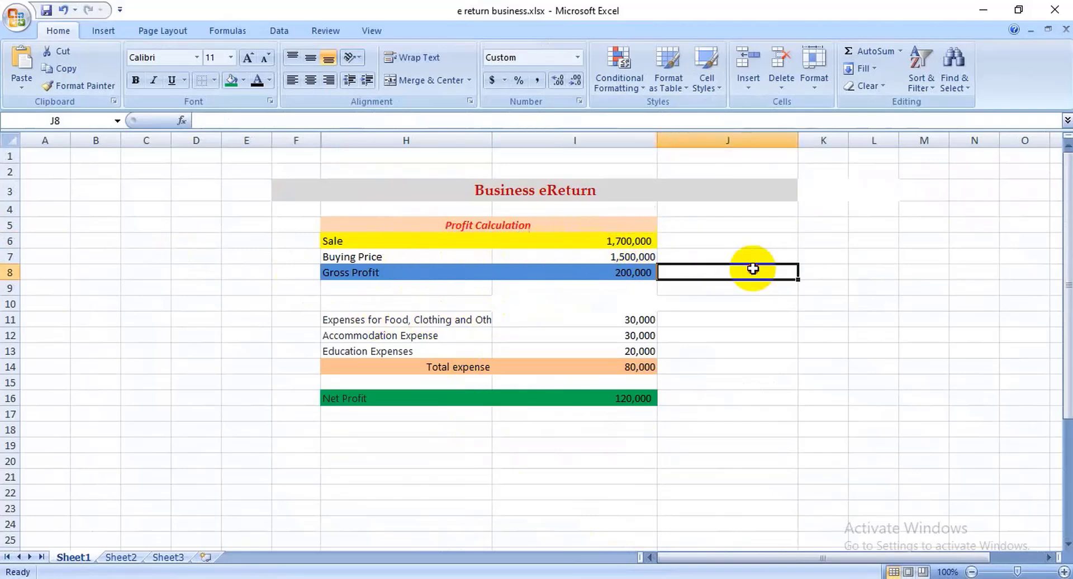
{"action": "left_click", "coordinate": [596, 241]}
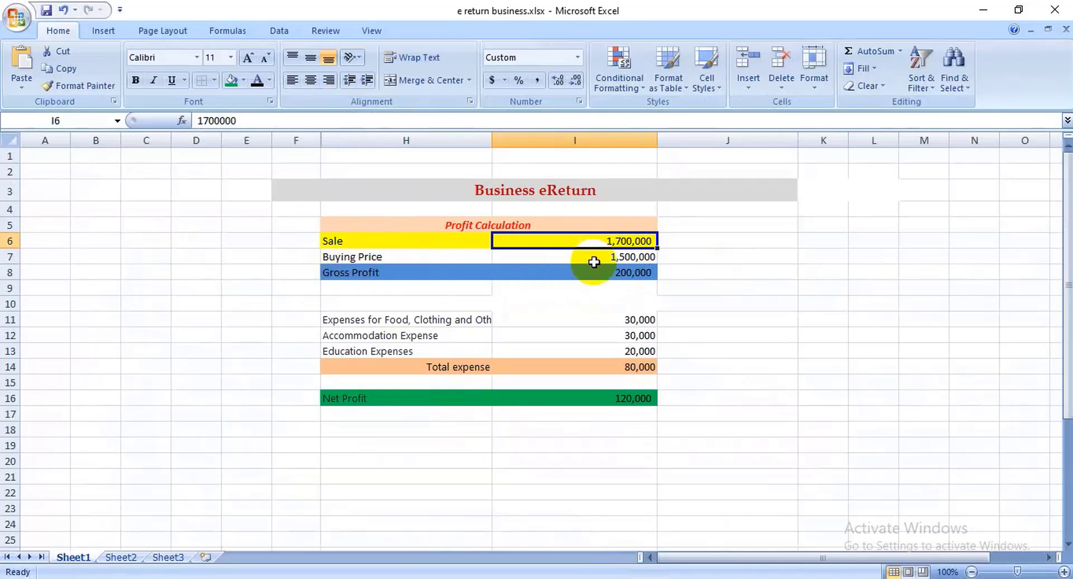
{"action": "left_click", "coordinate": [652, 259]}
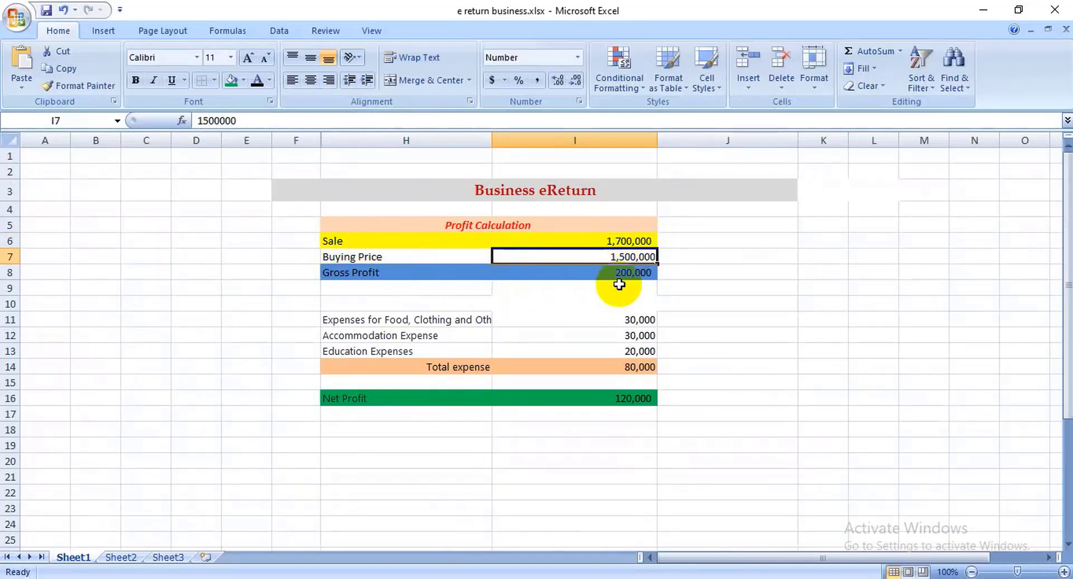
{"action": "left_click", "coordinate": [610, 273]}
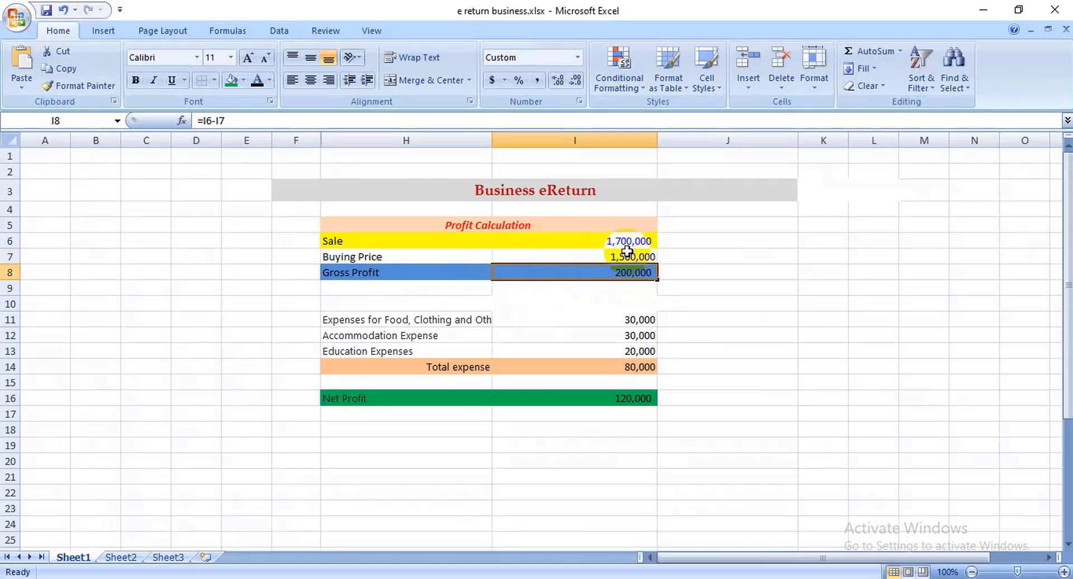
{"action": "left_click", "coordinate": [613, 240]}
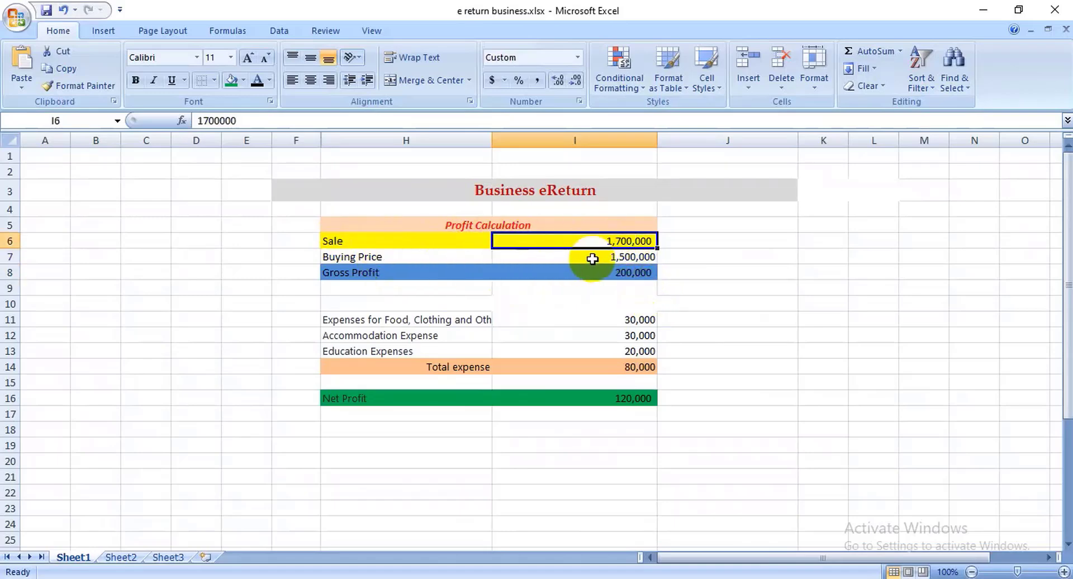
{"action": "left_click", "coordinate": [621, 257]}
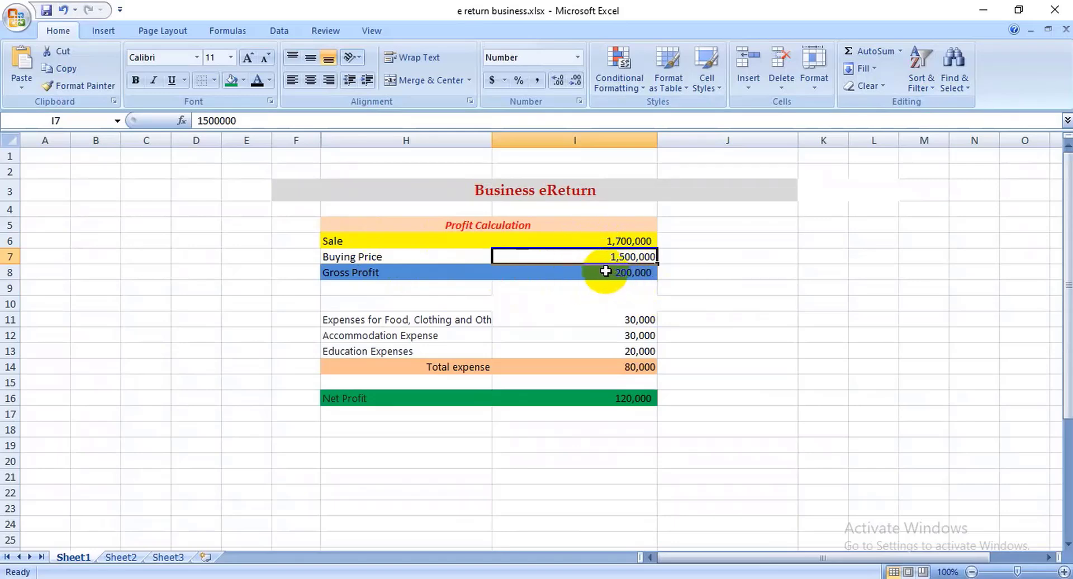
{"action": "left_click", "coordinate": [605, 271]}
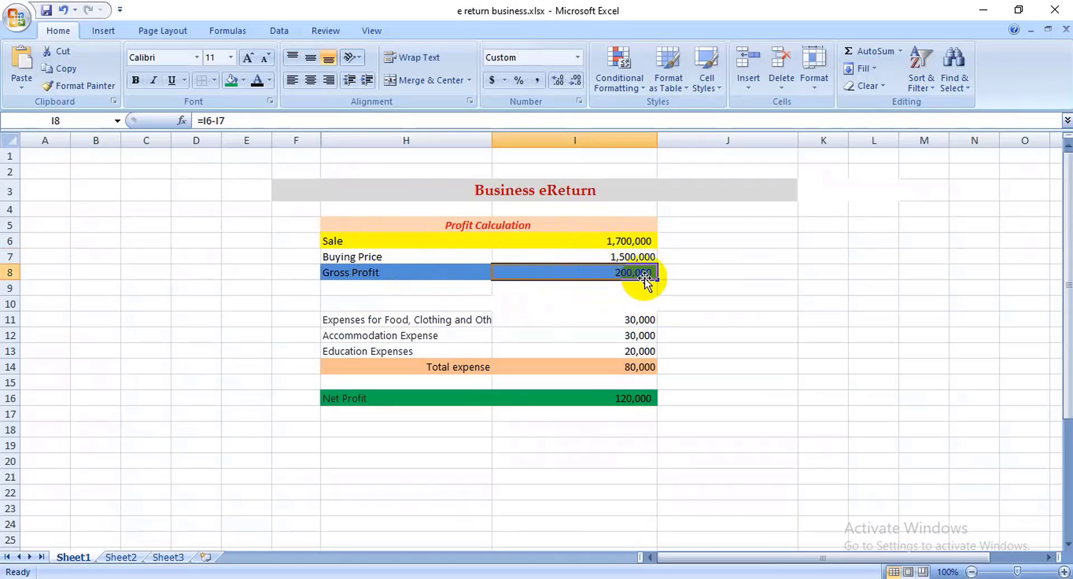
{"action": "left_click", "coordinate": [688, 282]}
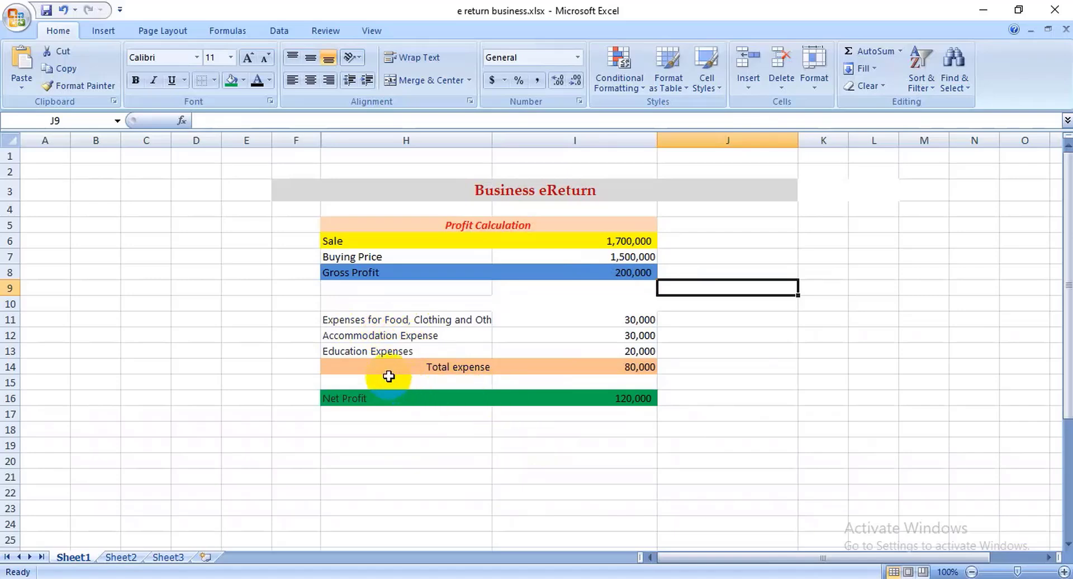
{"action": "left_click", "coordinate": [333, 350]}
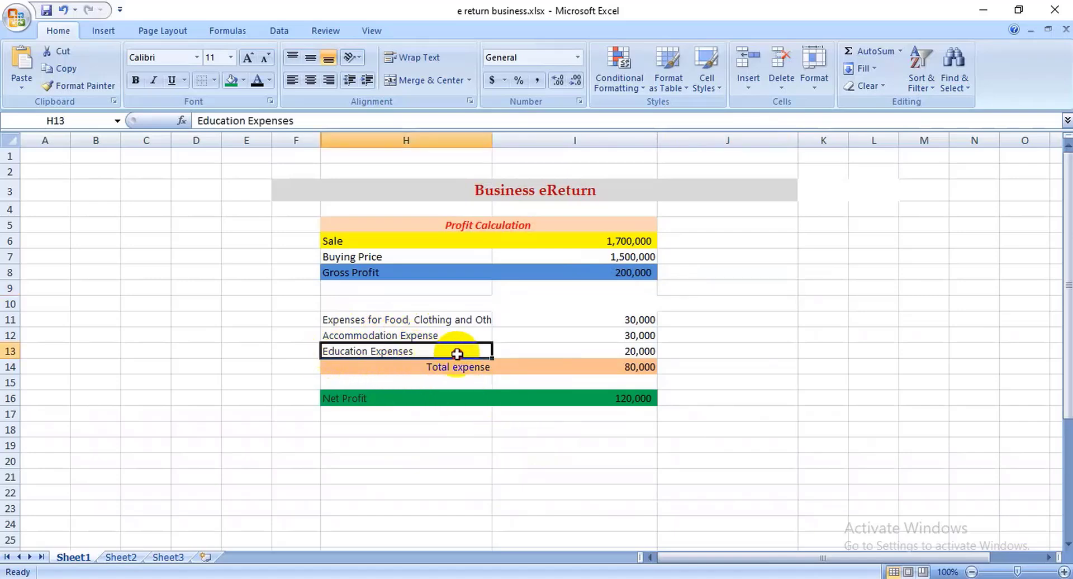
{"action": "left_click", "coordinate": [438, 336]}
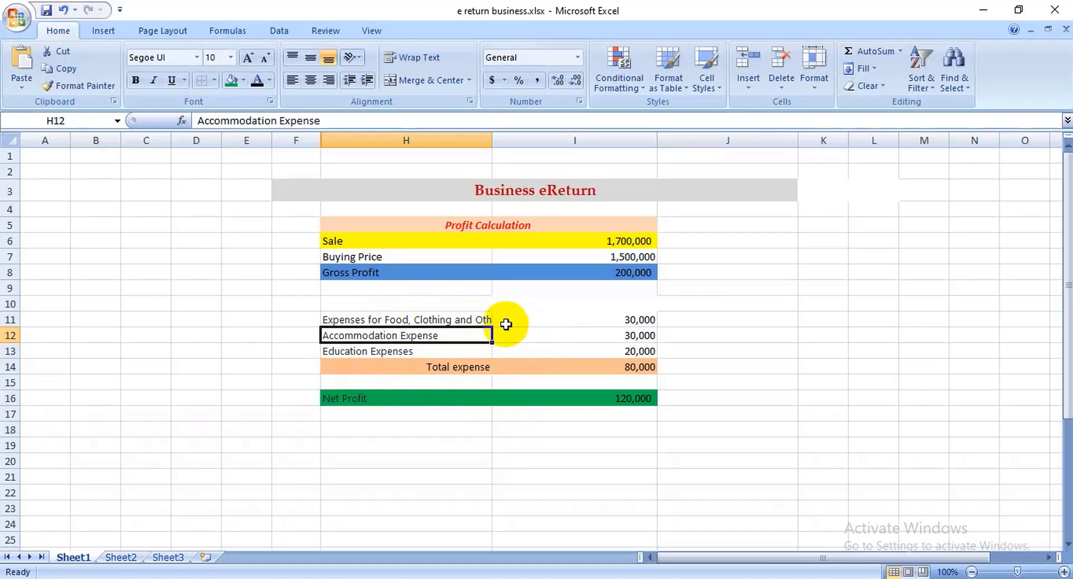
{"action": "double_click", "coordinate": [479, 320]}
{"action": "left_click", "coordinate": [690, 336]}
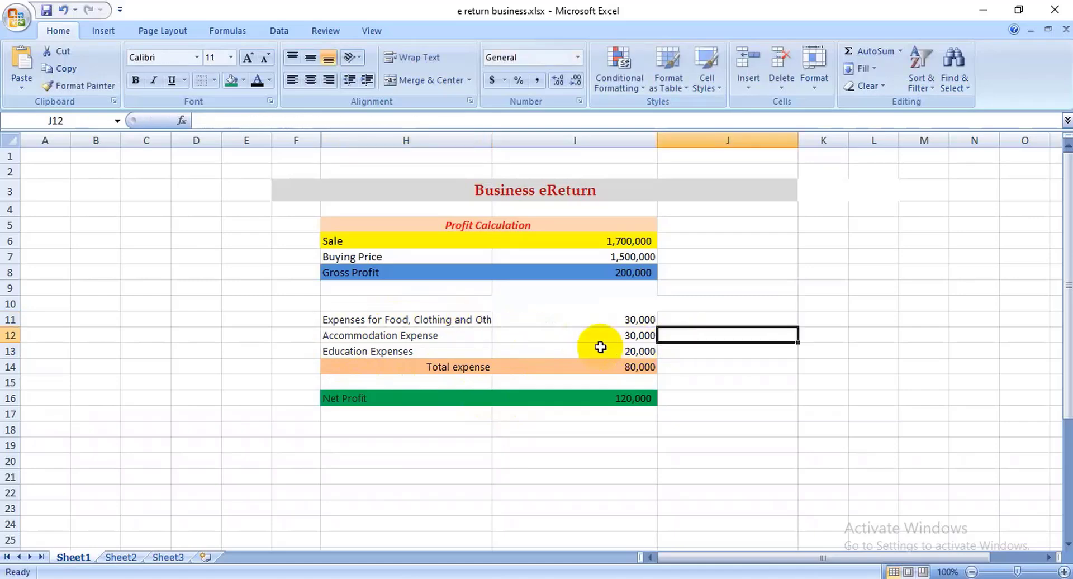
{"action": "left_click", "coordinate": [623, 367]}
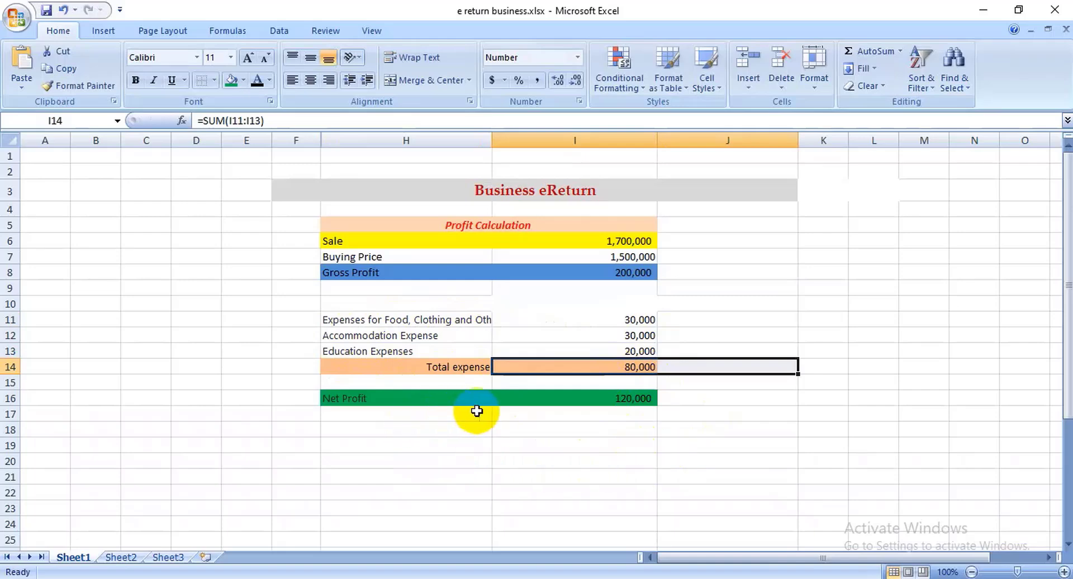
{"action": "left_click", "coordinate": [409, 276]}
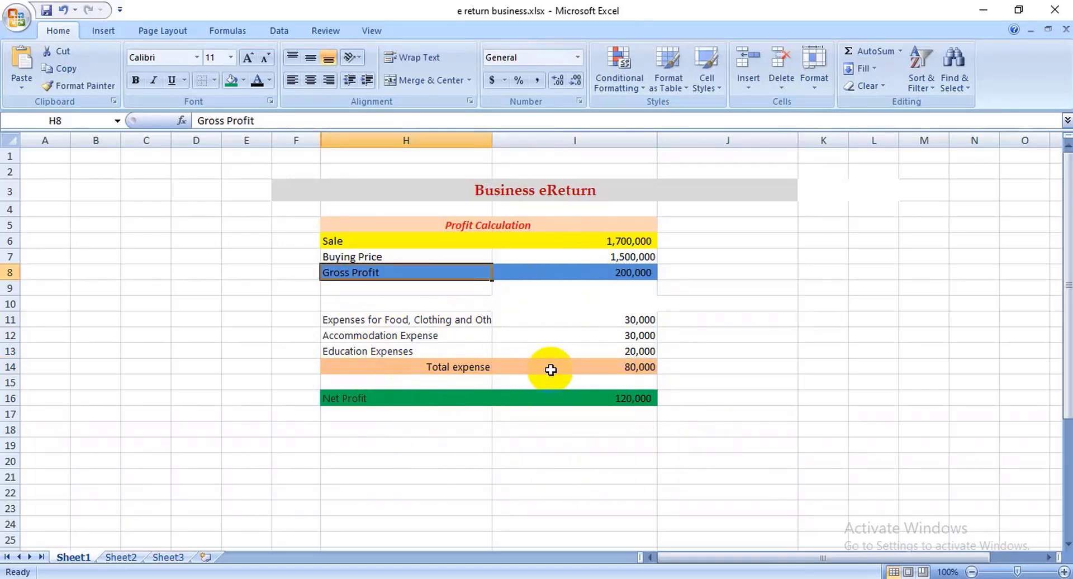
{"action": "left_click", "coordinate": [617, 366]}
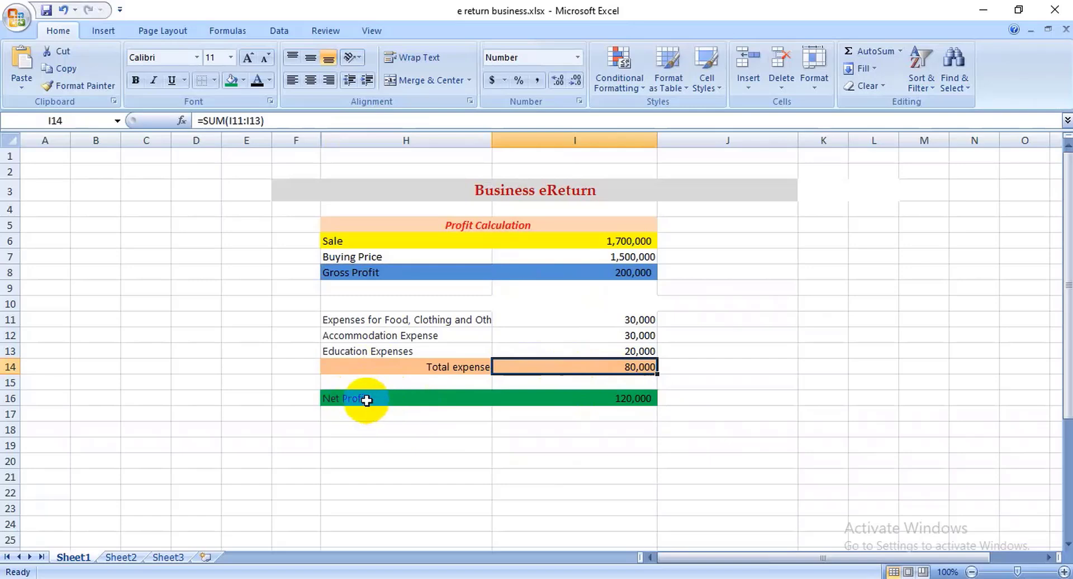
{"action": "left_click", "coordinate": [593, 398]}
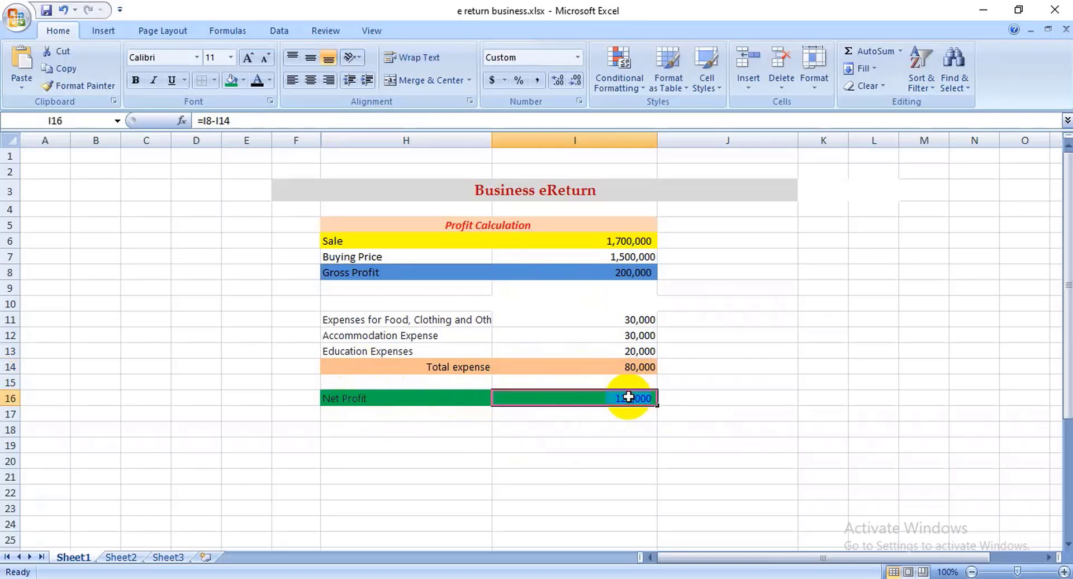
{"action": "left_click", "coordinate": [606, 570]}
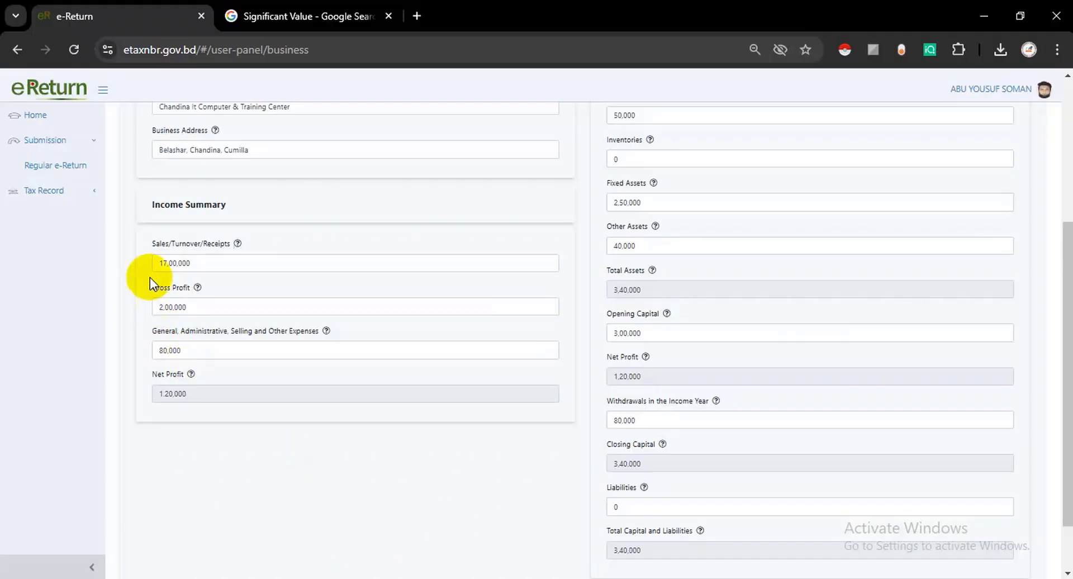
{"action": "left_click_drag", "start_coordinate": [152, 246], "coordinate": [247, 246]}
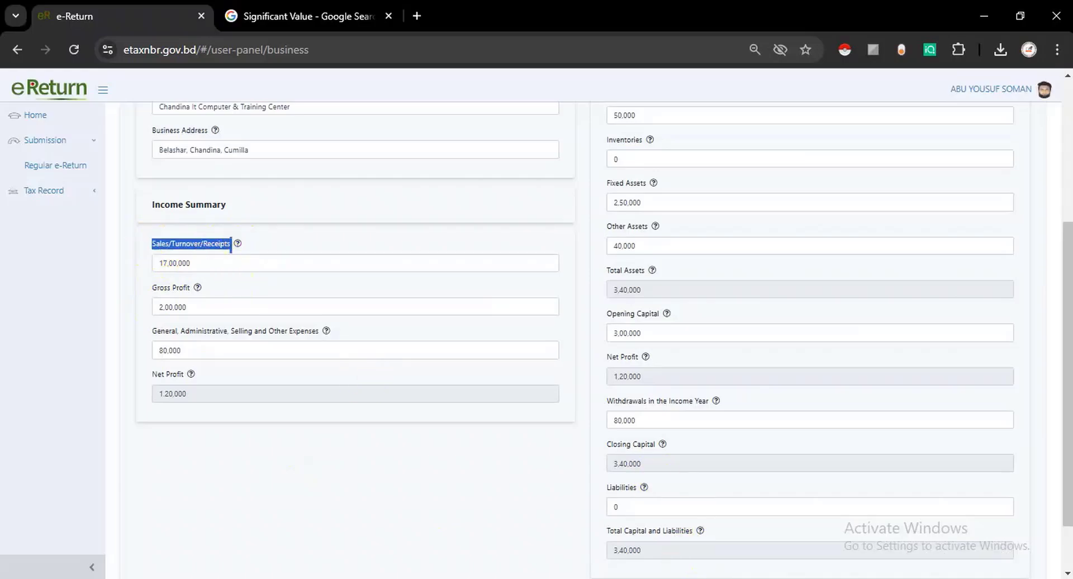
{"action": "key", "text": "alt+Tab"}
{"action": "left_click", "coordinate": [629, 240]}
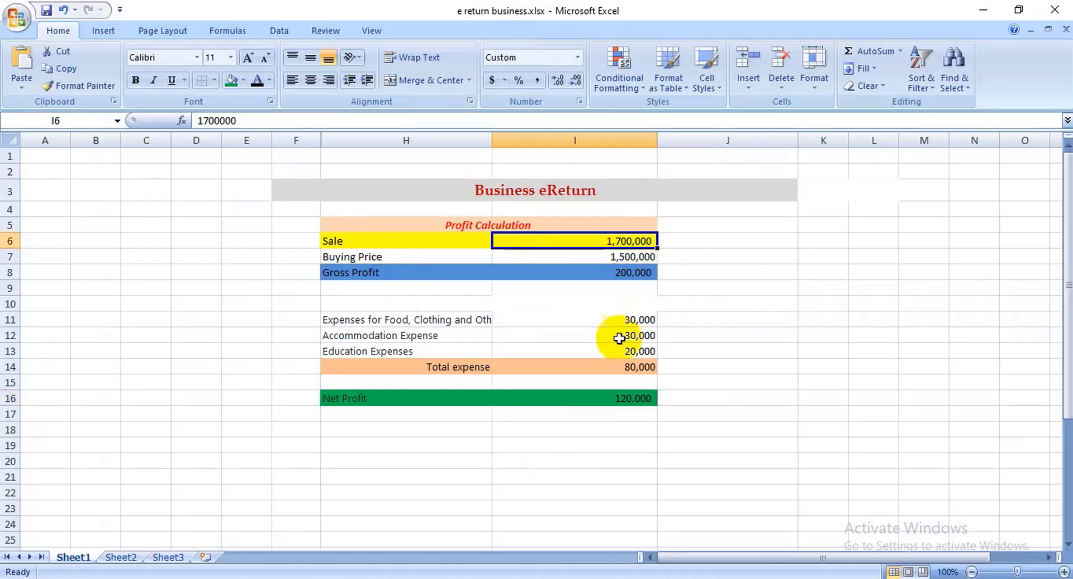
{"action": "key", "text": "alt+Tab"}
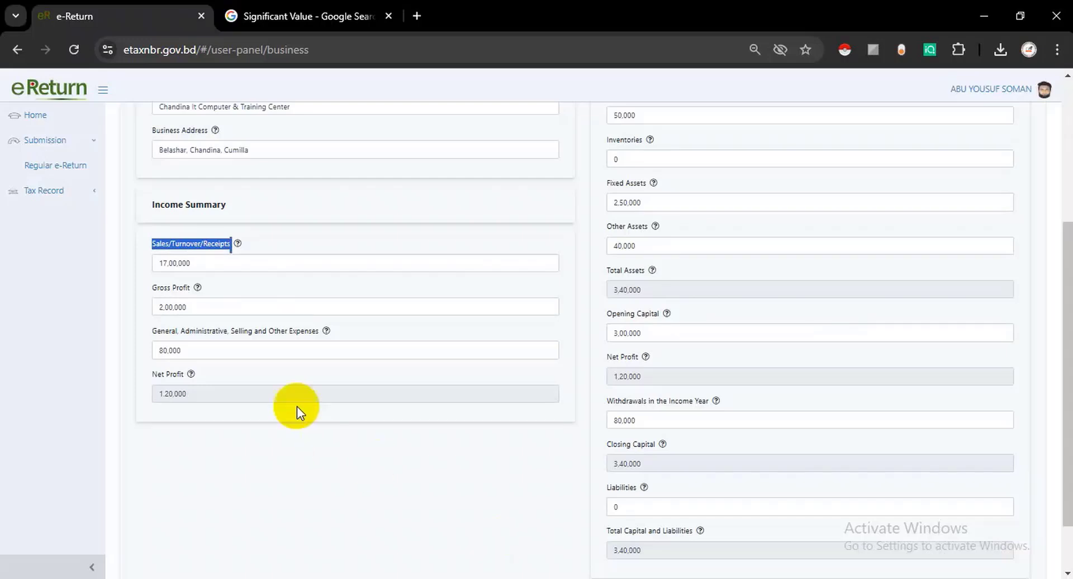
{"action": "left_click_drag", "start_coordinate": [148, 287], "coordinate": [192, 288]}
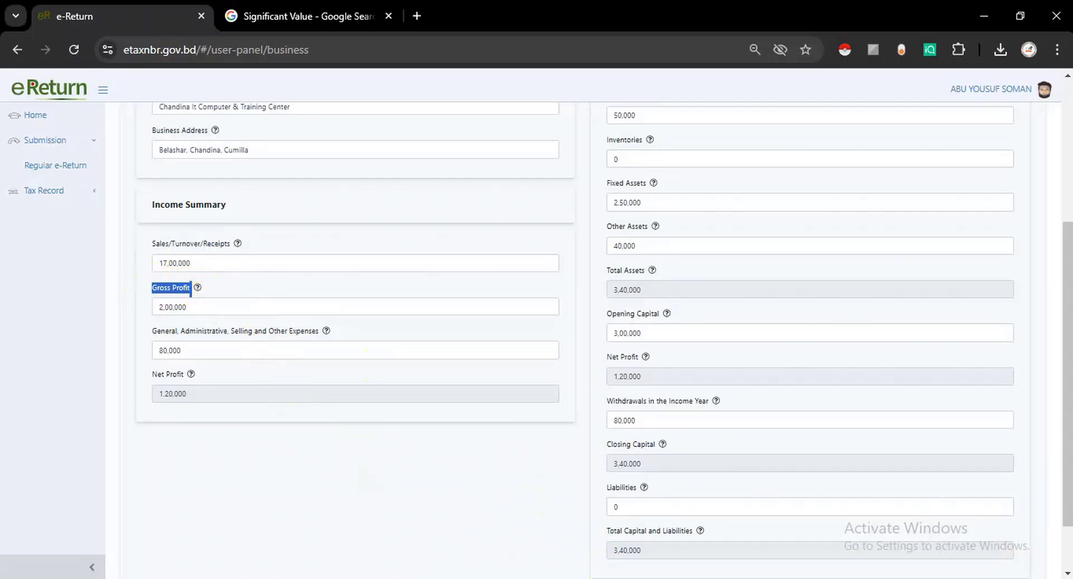
{"action": "key", "text": "alt+Tab"}
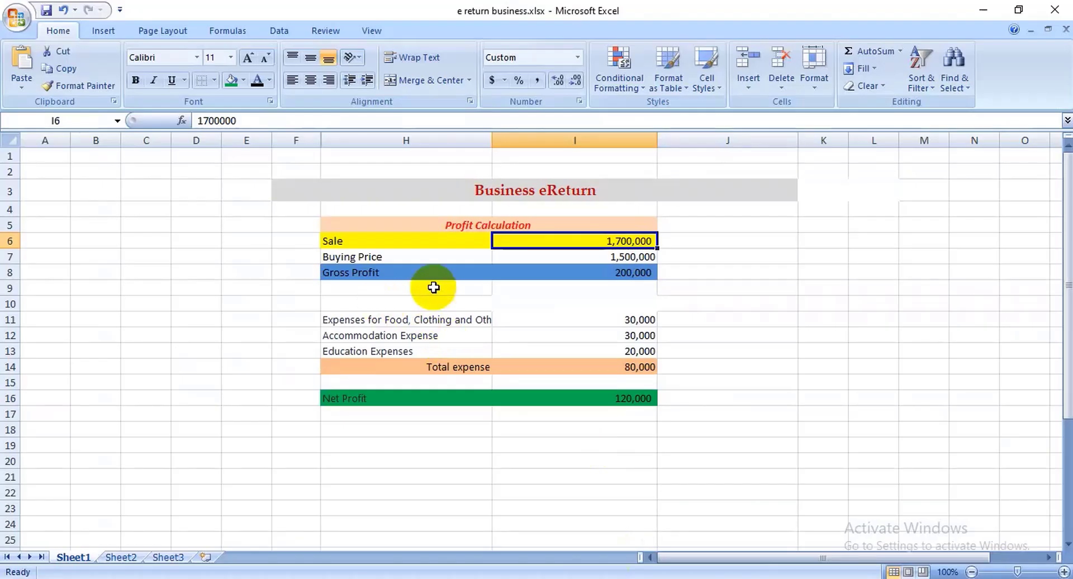
{"action": "left_click", "coordinate": [622, 272]}
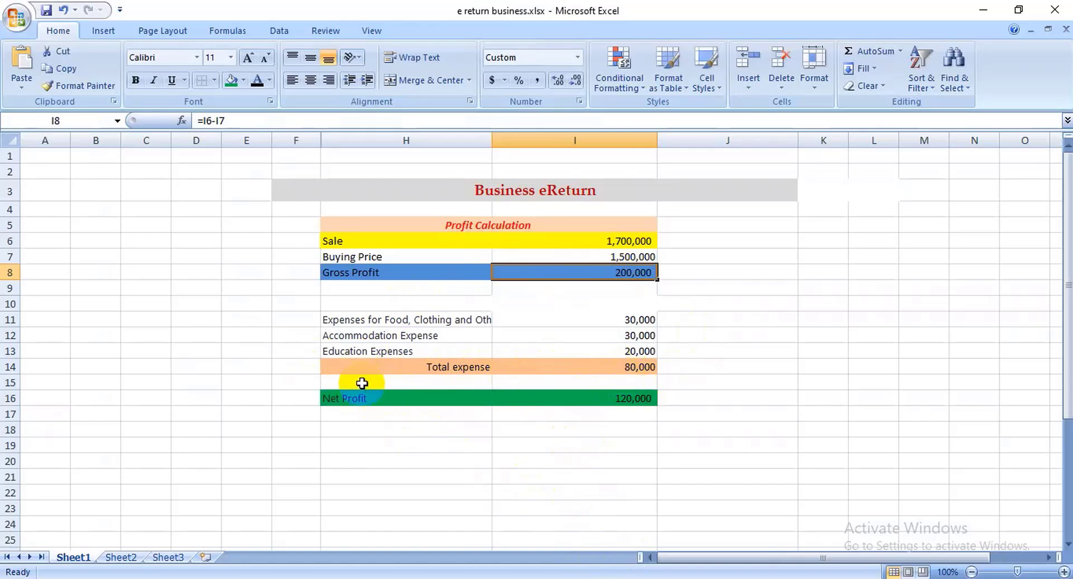
{"action": "left_click", "coordinate": [584, 365]}
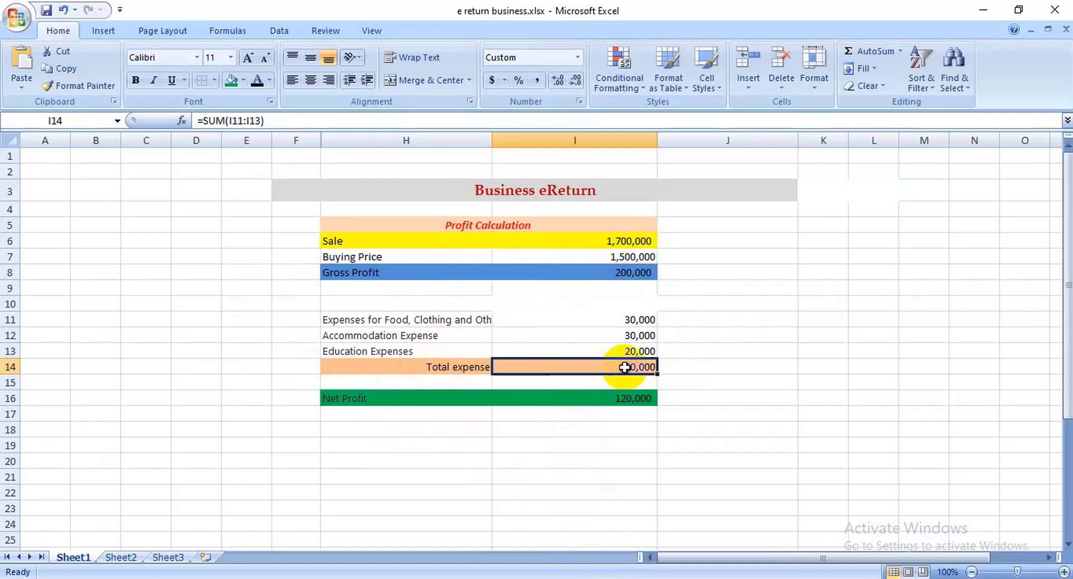
{"action": "left_click", "coordinate": [599, 574]}
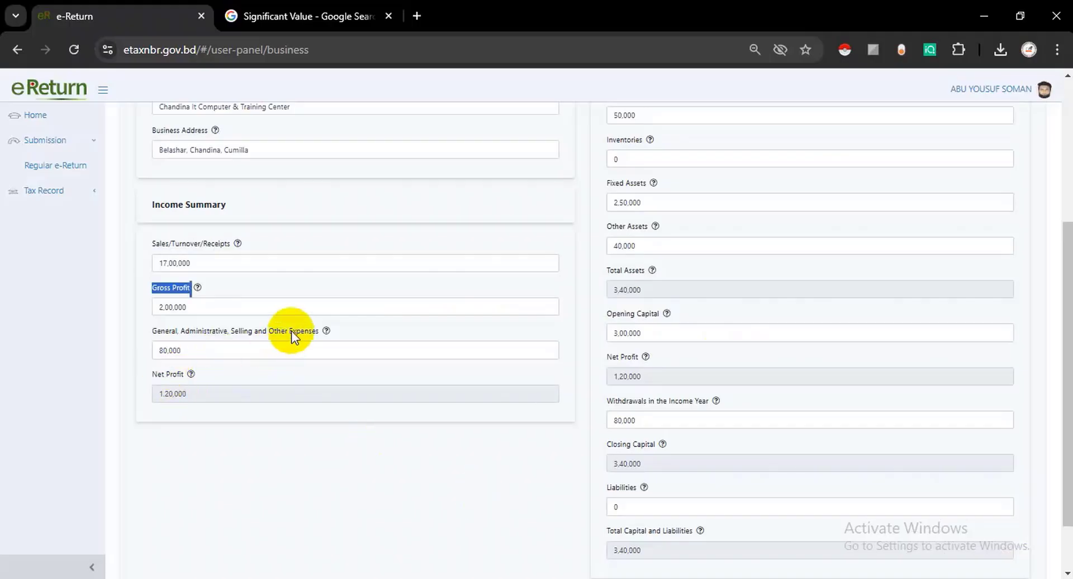
{"action": "left_click_drag", "start_coordinate": [269, 331], "coordinate": [317, 332]}
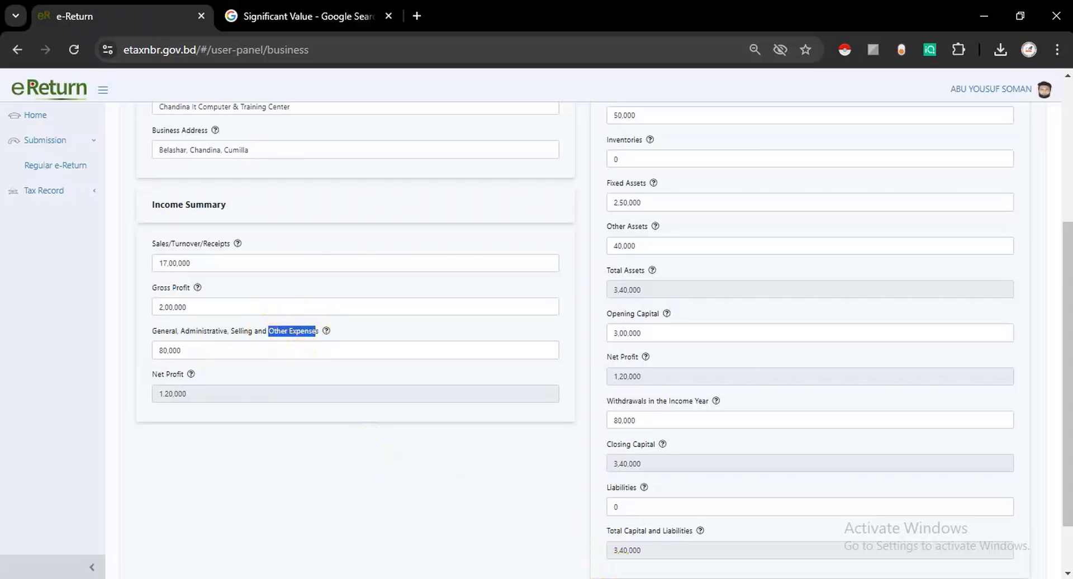
{"action": "left_click", "coordinate": [599, 573]}
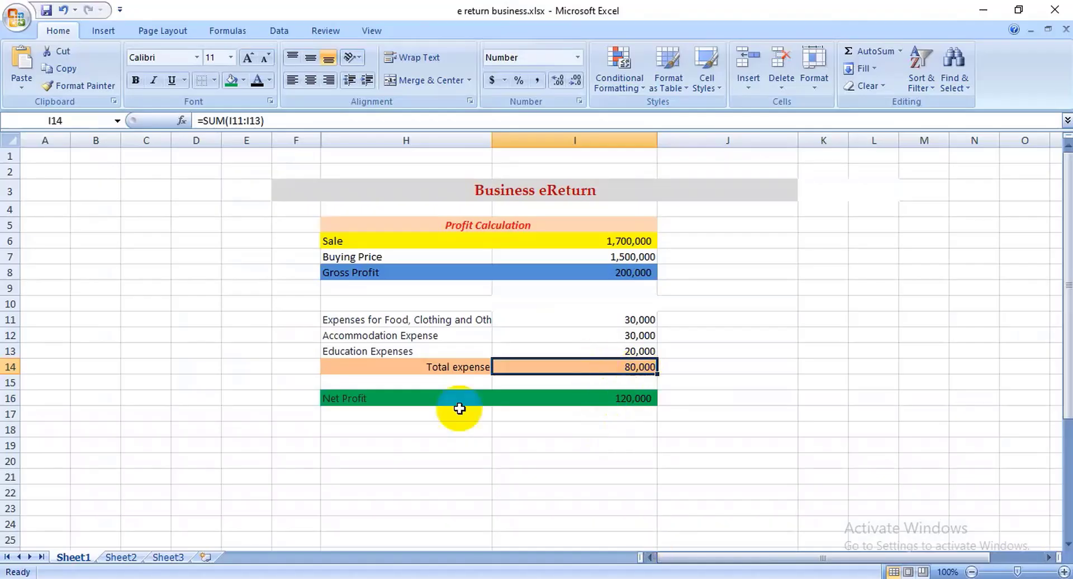
{"action": "left_click", "coordinate": [628, 400]}
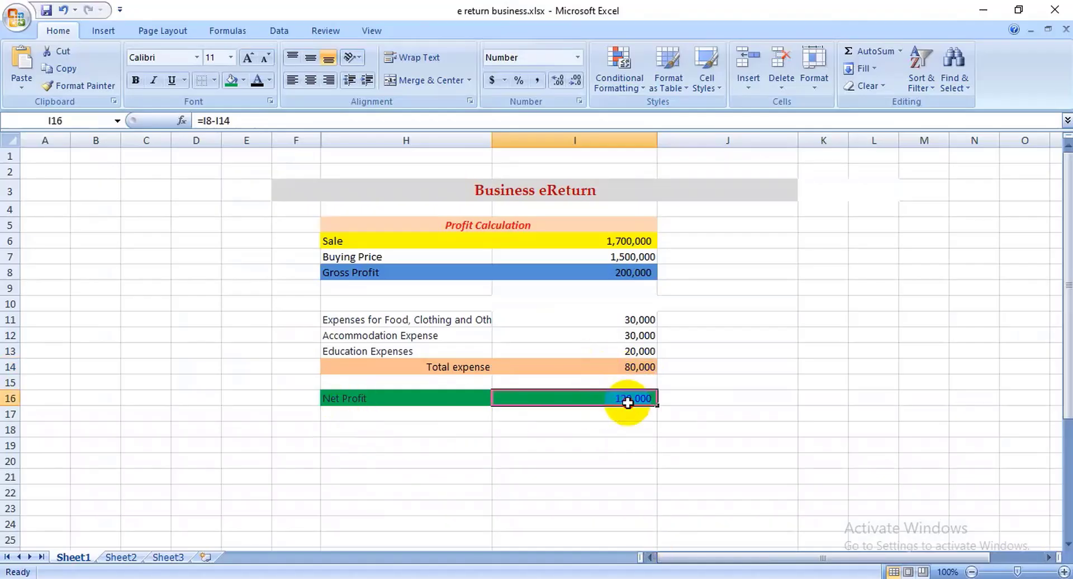
{"action": "left_click", "coordinate": [479, 573]}
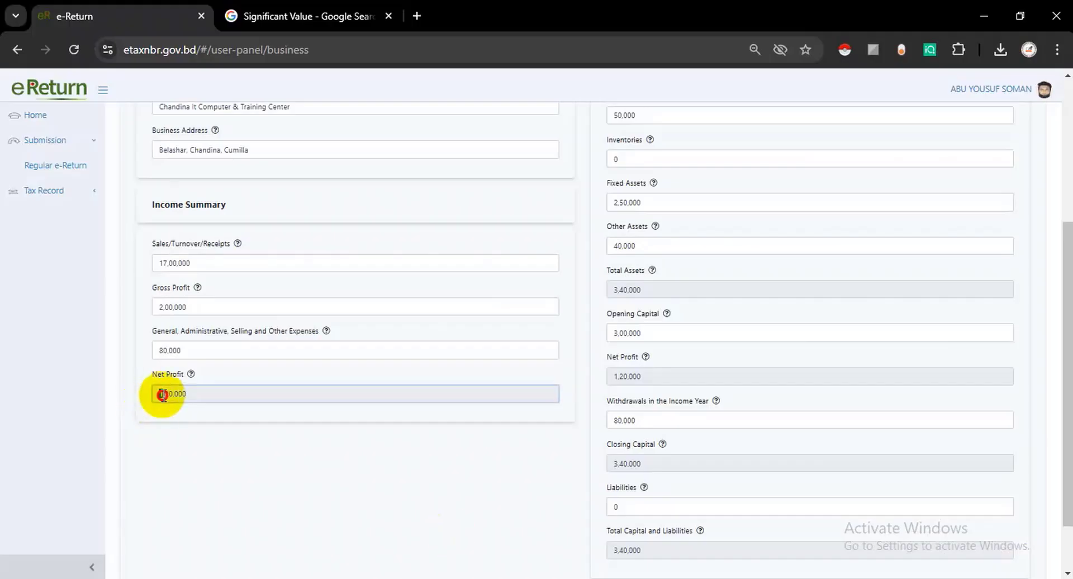
{"action": "double_click", "coordinate": [163, 395]}
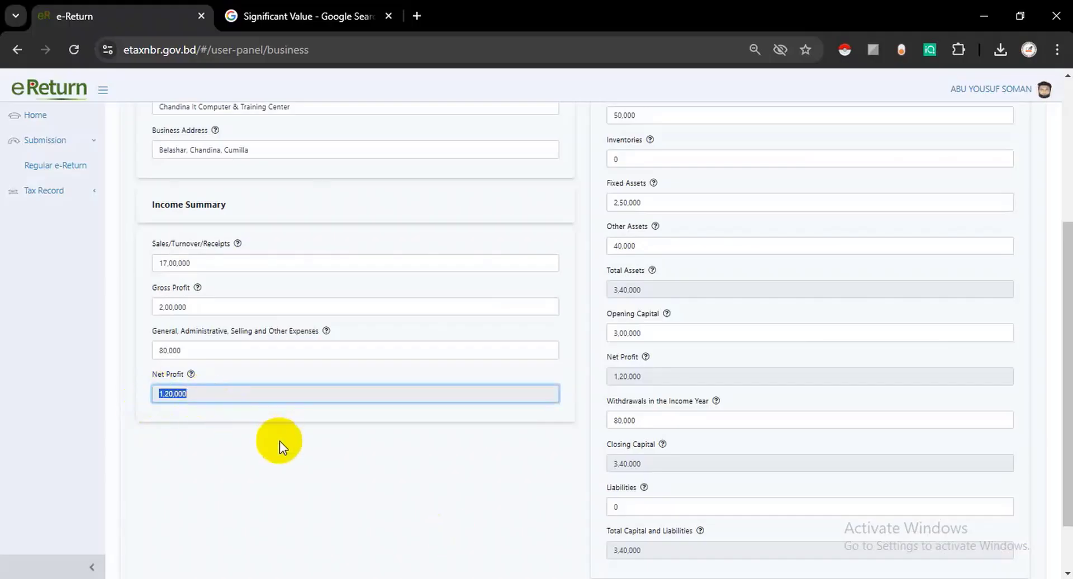
- Review the Balance Sheet Summary's Cash in Hand & at Bank field, then bring up the Excel workbook
{"action": "scroll", "coordinate": [630, 317], "scroll_direction": "up", "scroll_amount": 3}
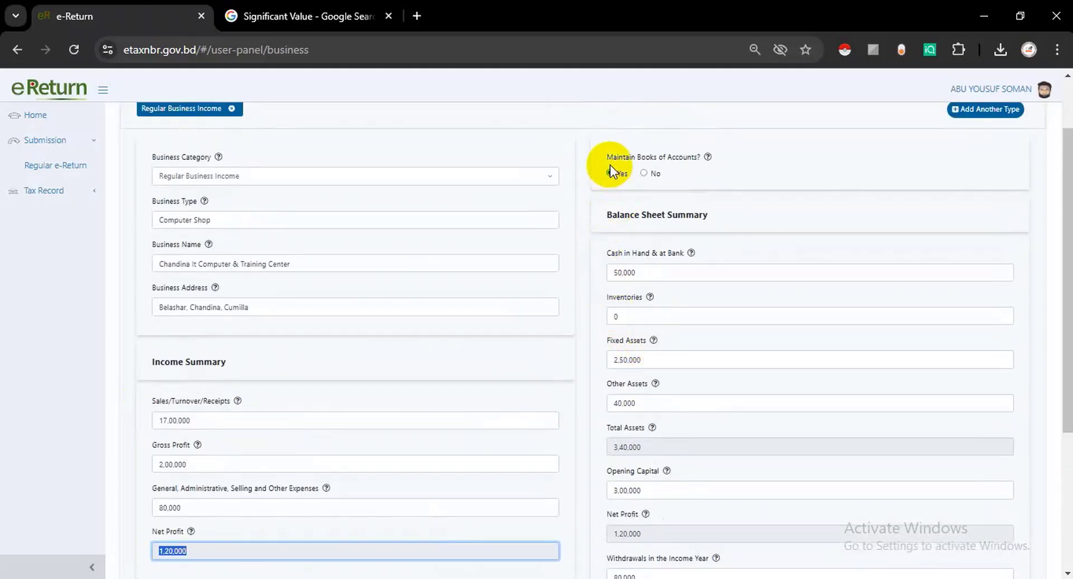
{"action": "left_click_drag", "start_coordinate": [605, 157], "coordinate": [710, 150]}
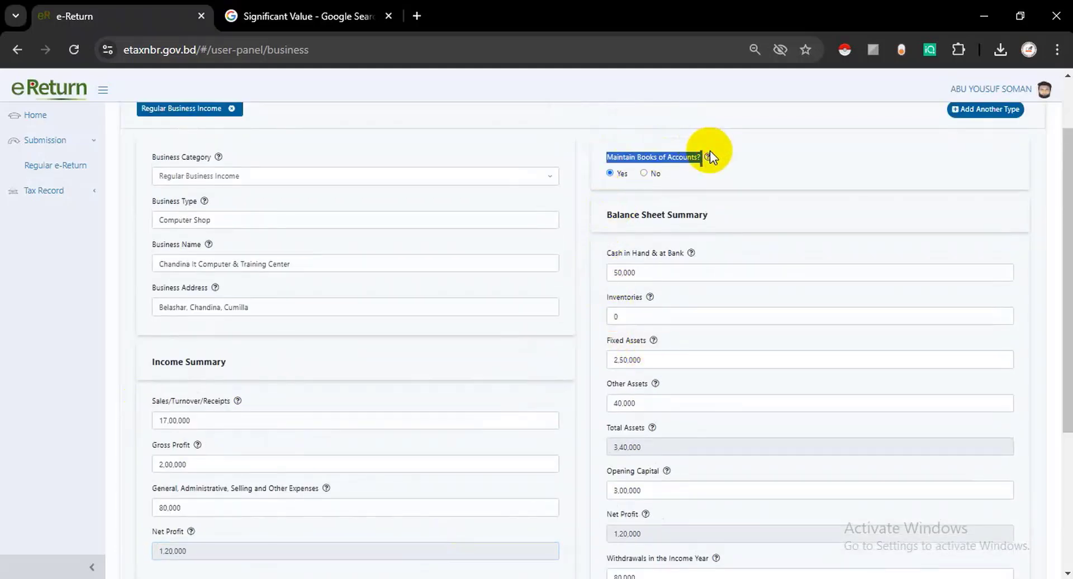
{"action": "left_click_drag", "start_coordinate": [604, 218], "coordinate": [708, 218]}
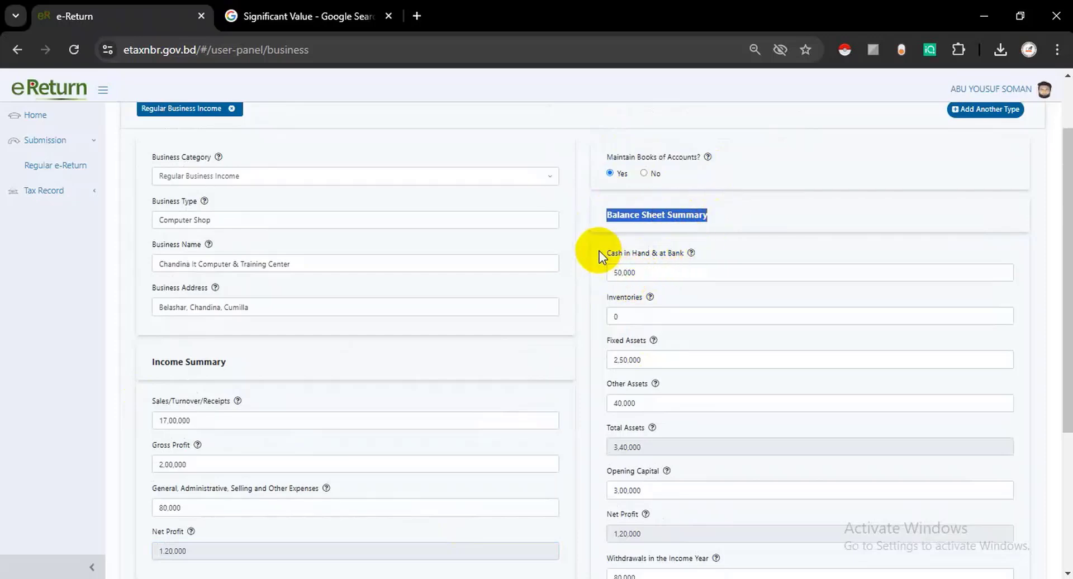
{"action": "left_click_drag", "start_coordinate": [600, 252], "coordinate": [711, 259]}
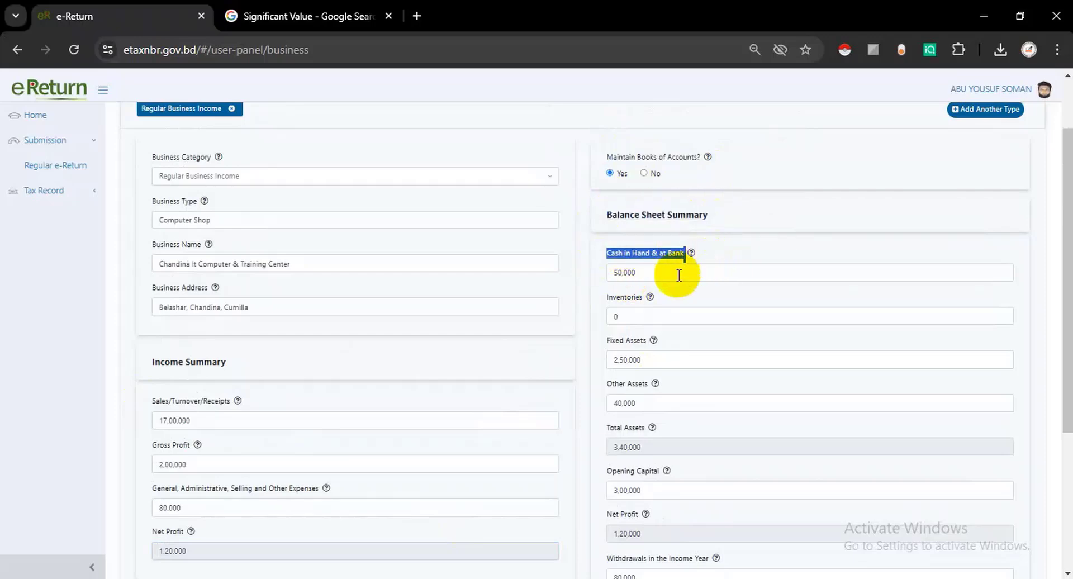
{"action": "left_click", "coordinate": [626, 273]}
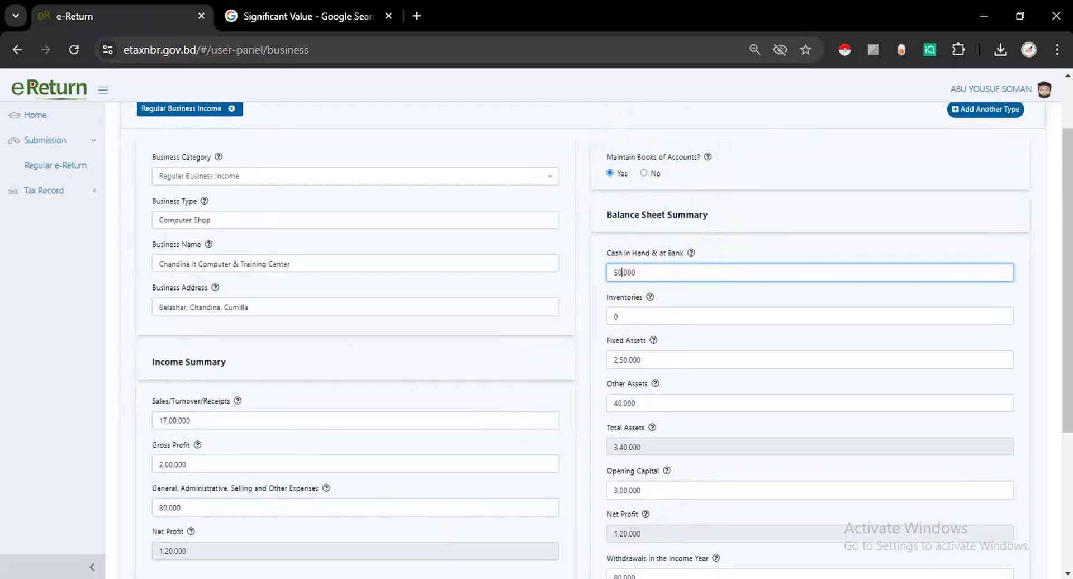
{"action": "key", "text": "alt+Tab"}
{"action": "scroll", "coordinate": [564, 486], "scroll_direction": "down", "scroll_amount": 6}
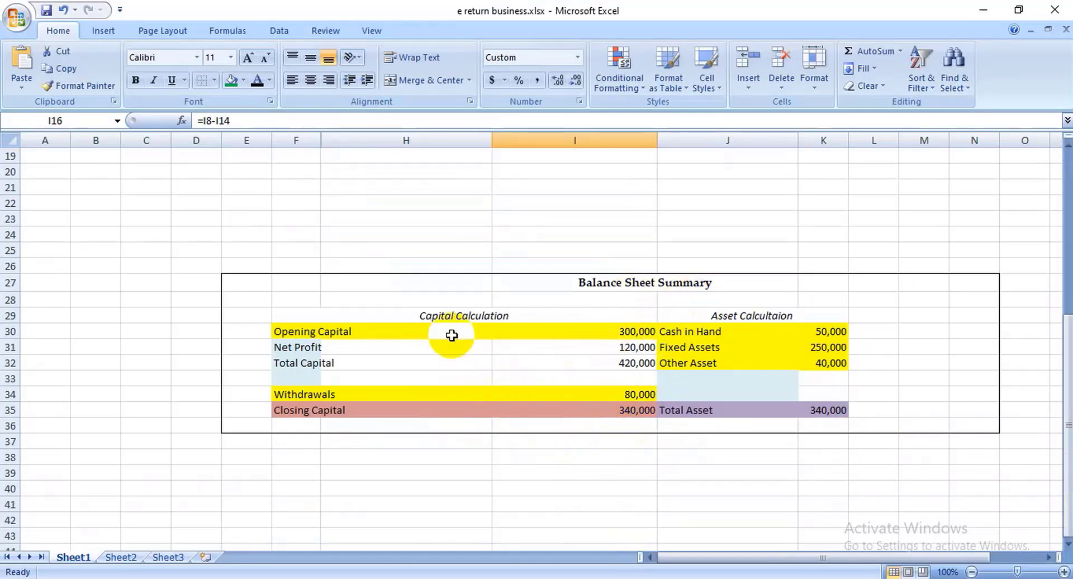
- Check Opening Capital 300,000 and the Net Profit formula in I16
{"action": "left_click", "coordinate": [416, 317]}
{"action": "left_click", "coordinate": [782, 316]}
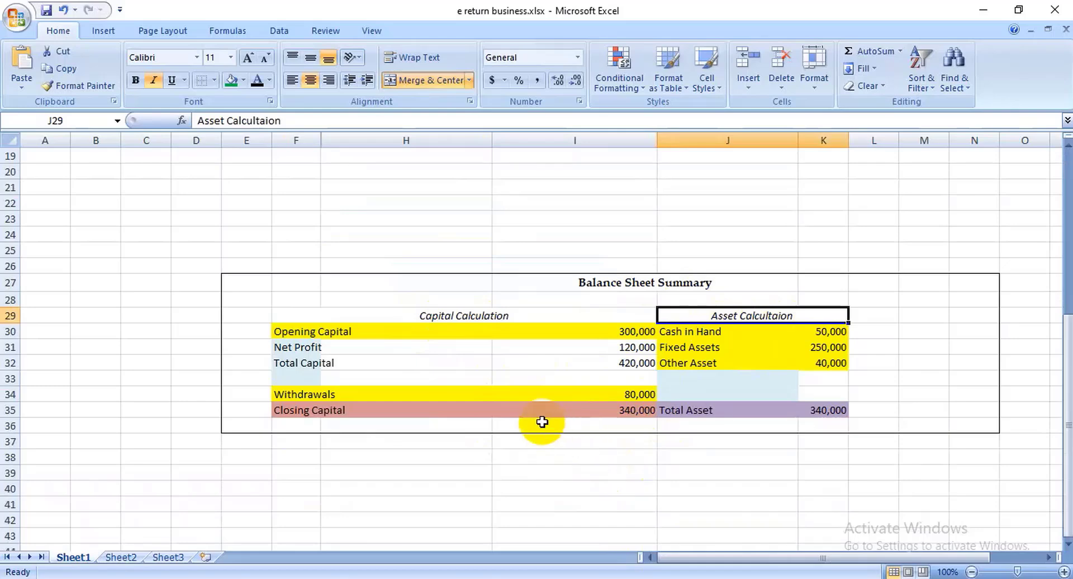
{"action": "left_click", "coordinate": [336, 331]}
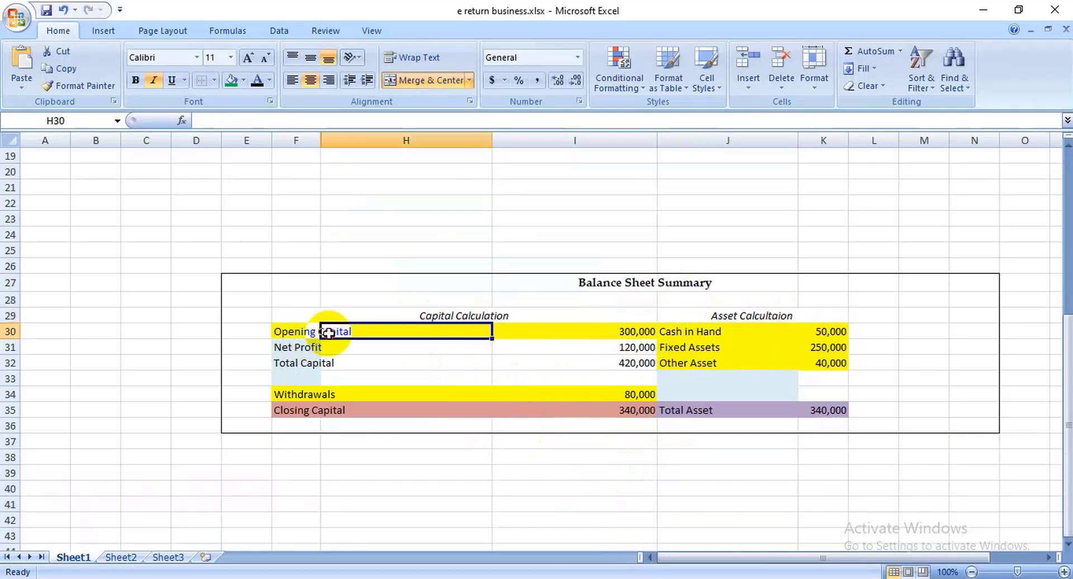
{"action": "left_click", "coordinate": [617, 332]}
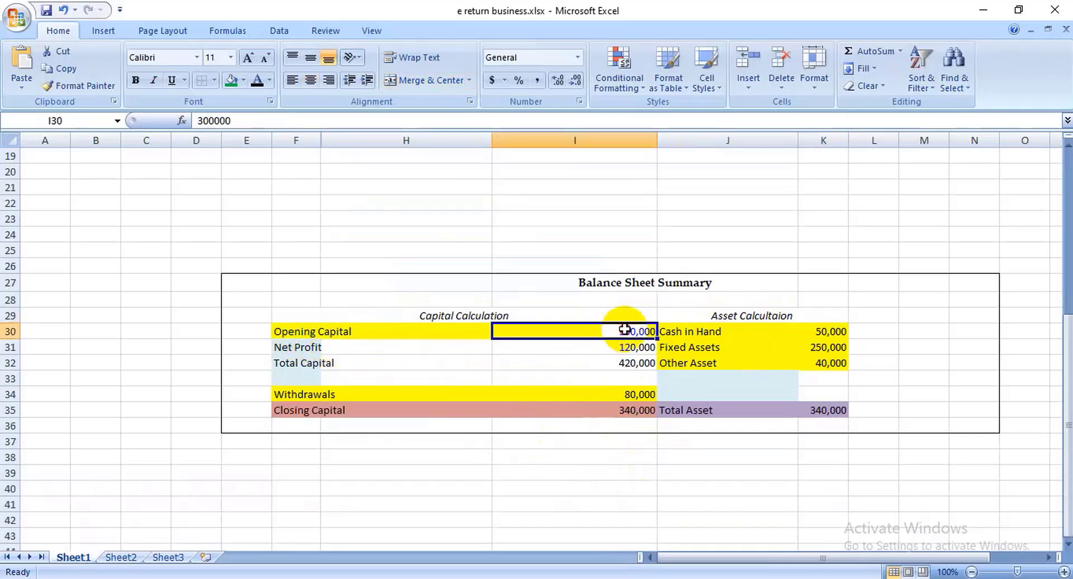
{"action": "left_click", "coordinate": [313, 345]}
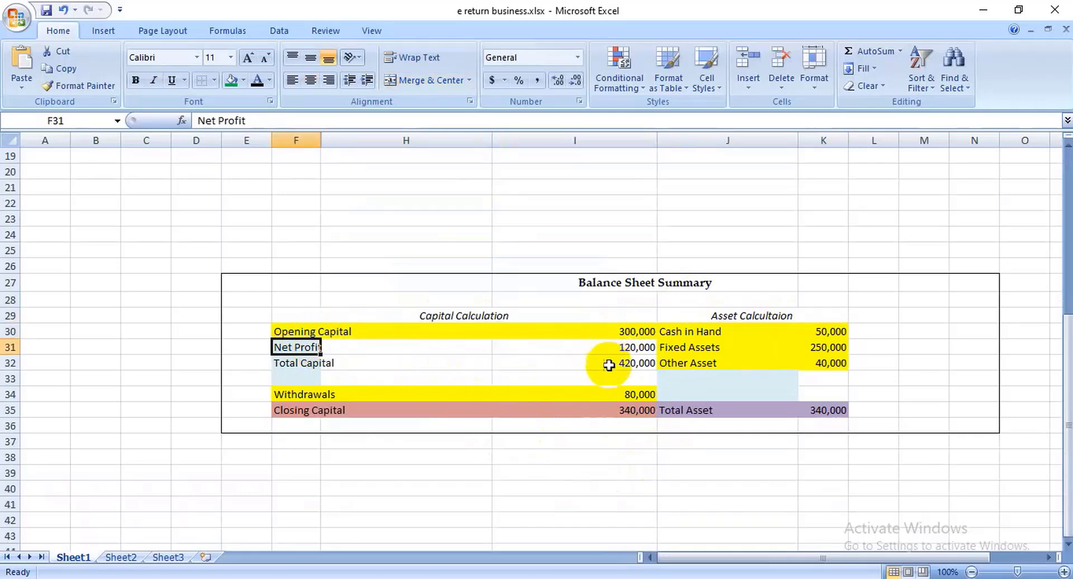
{"action": "scroll", "coordinate": [632, 353], "scroll_direction": "up", "scroll_amount": 5}
{"action": "left_click", "coordinate": [653, 342]}
{"action": "scroll", "coordinate": [609, 416], "scroll_direction": "down", "scroll_amount": 4}
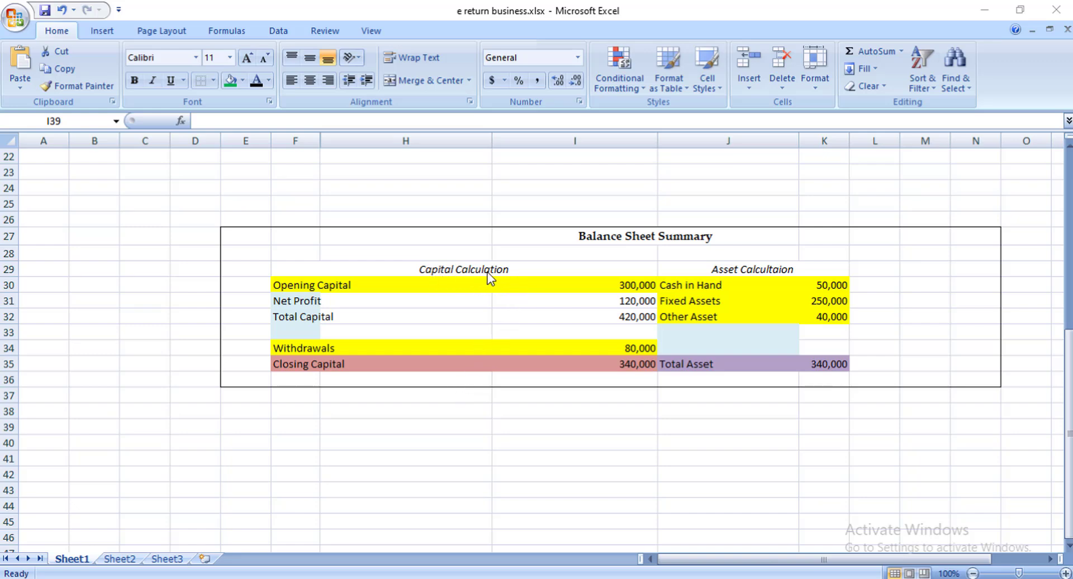
- Compare Closing Capital 340,000 with Total Asset 340,000, rechecking Opening Capital and Net Profit
{"action": "left_click", "coordinate": [462, 269]}
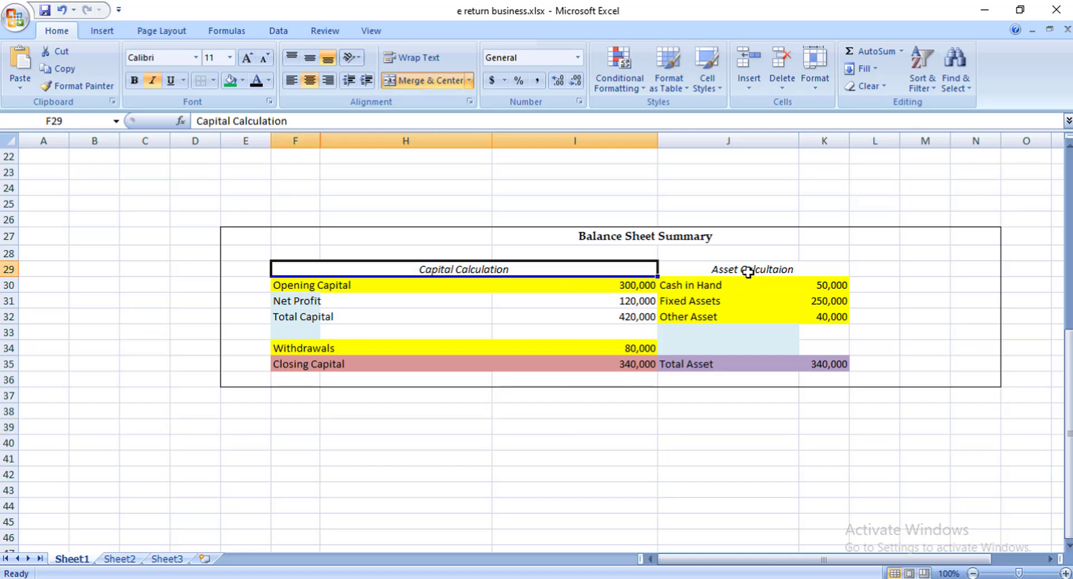
{"action": "left_click", "coordinate": [748, 271]}
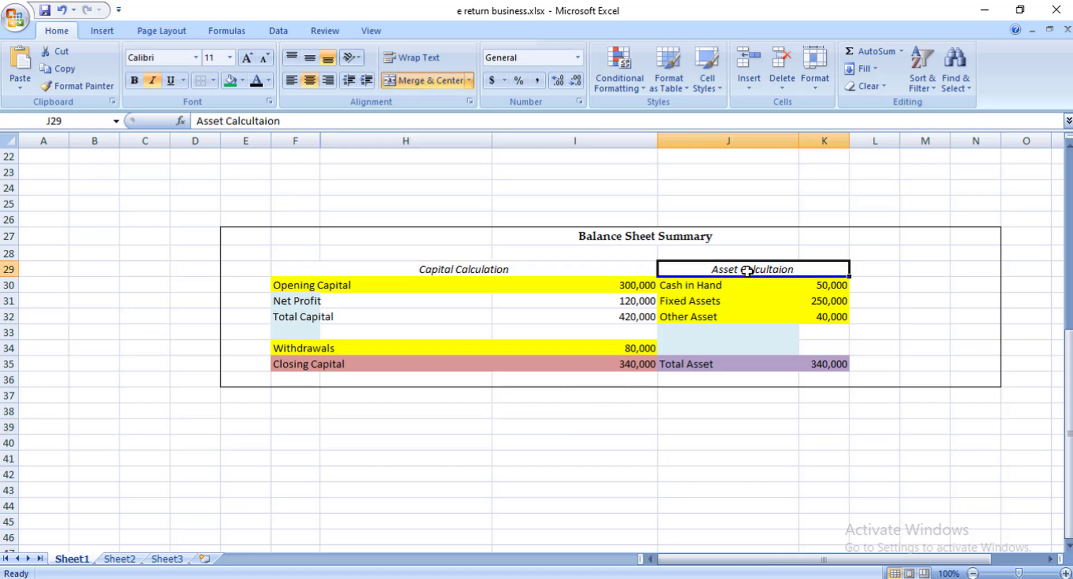
{"action": "left_click", "coordinate": [473, 270]}
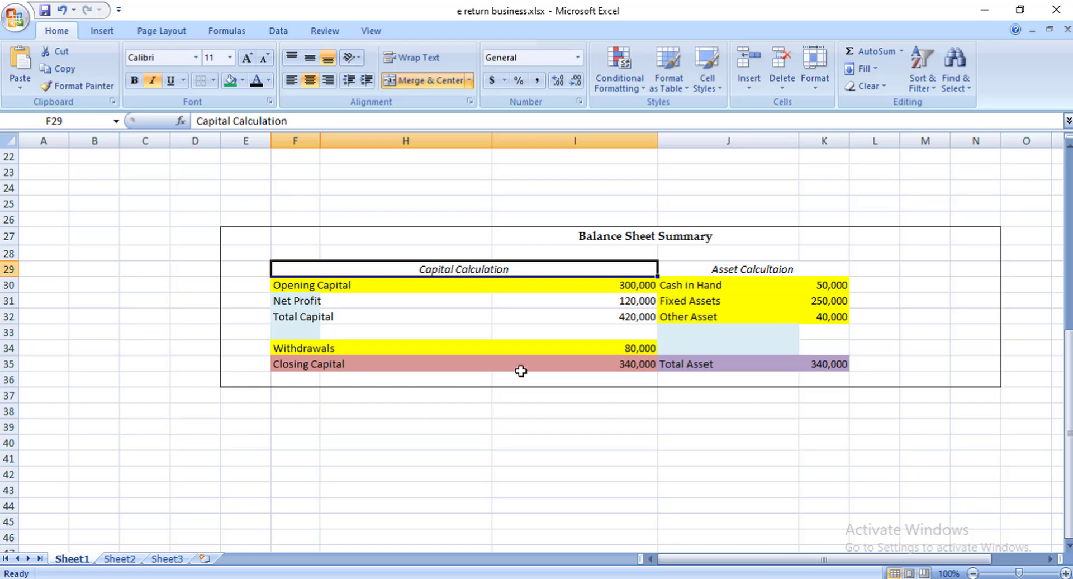
{"action": "left_click", "coordinate": [564, 371]}
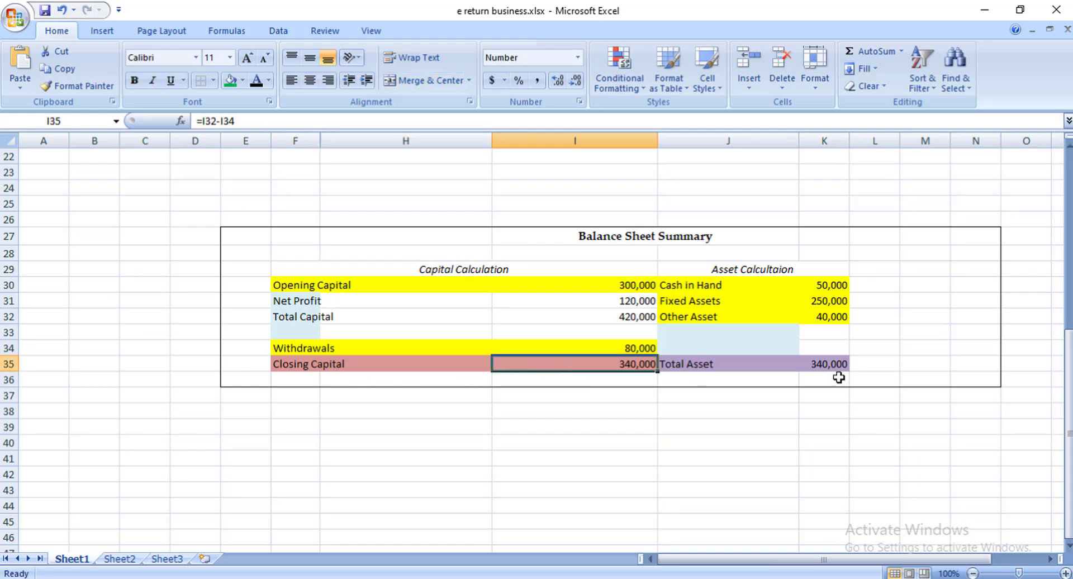
{"action": "left_click", "coordinate": [827, 365]}
{"action": "left_click", "coordinate": [616, 369]}
{"action": "left_click", "coordinate": [745, 373]}
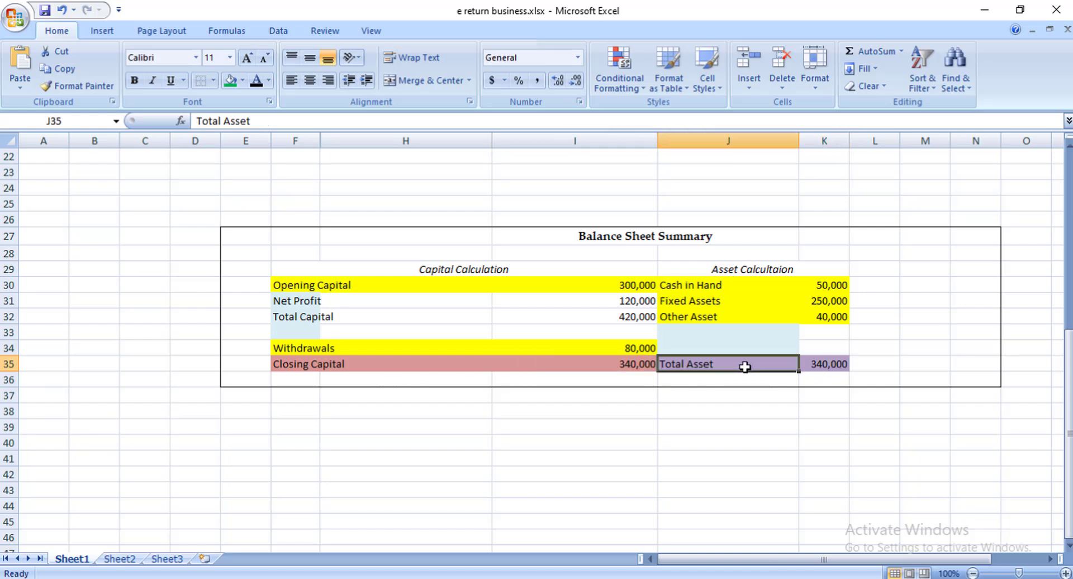
{"action": "left_click", "coordinate": [833, 370]}
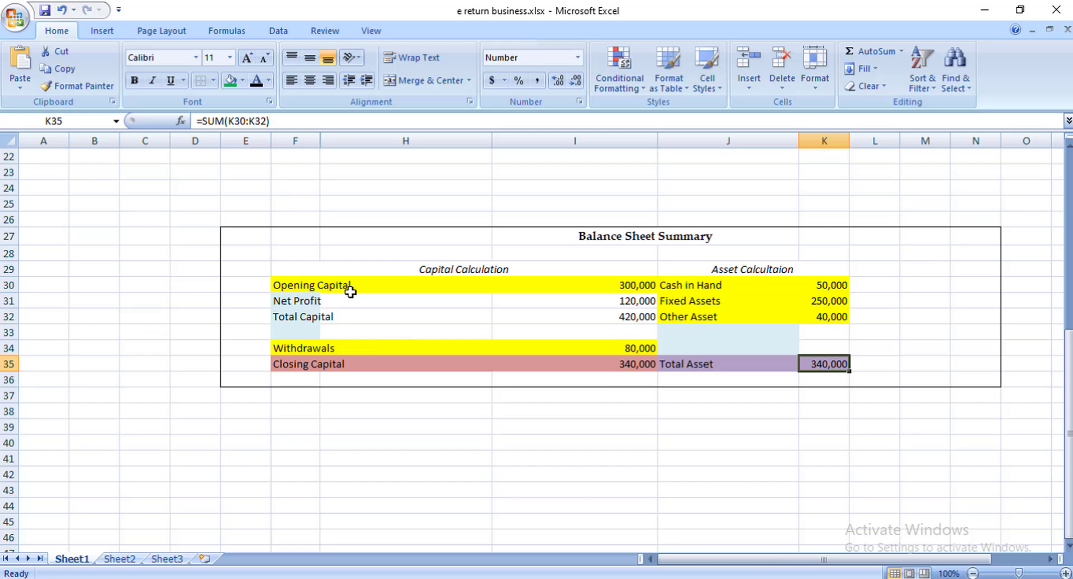
{"action": "left_click", "coordinate": [369, 285]}
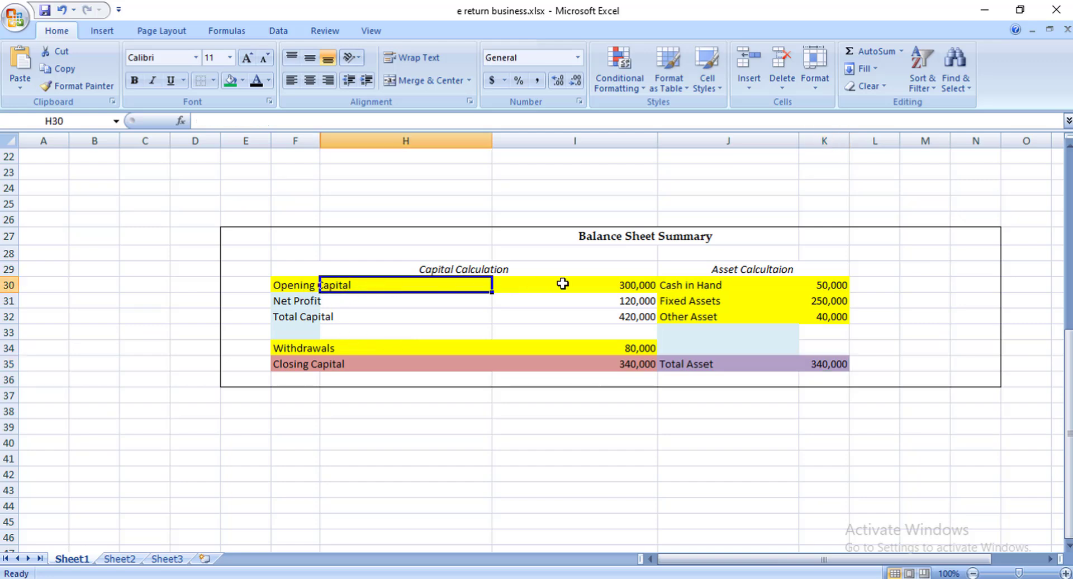
{"action": "left_click", "coordinate": [637, 284]}
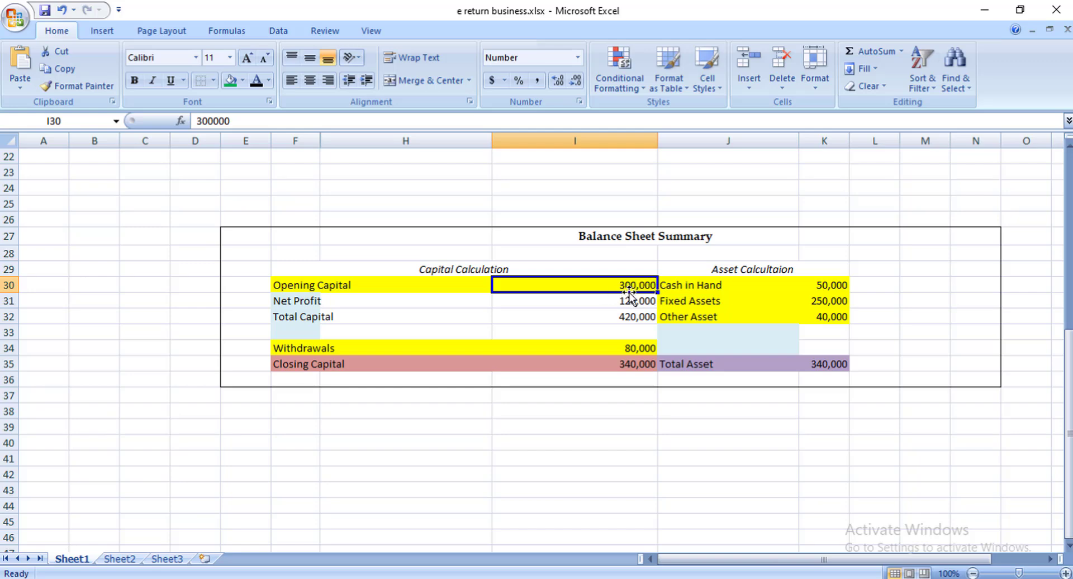
{"action": "left_click", "coordinate": [306, 301]}
{"action": "scroll", "coordinate": [486, 299], "scroll_direction": "up", "scroll_amount": 5}
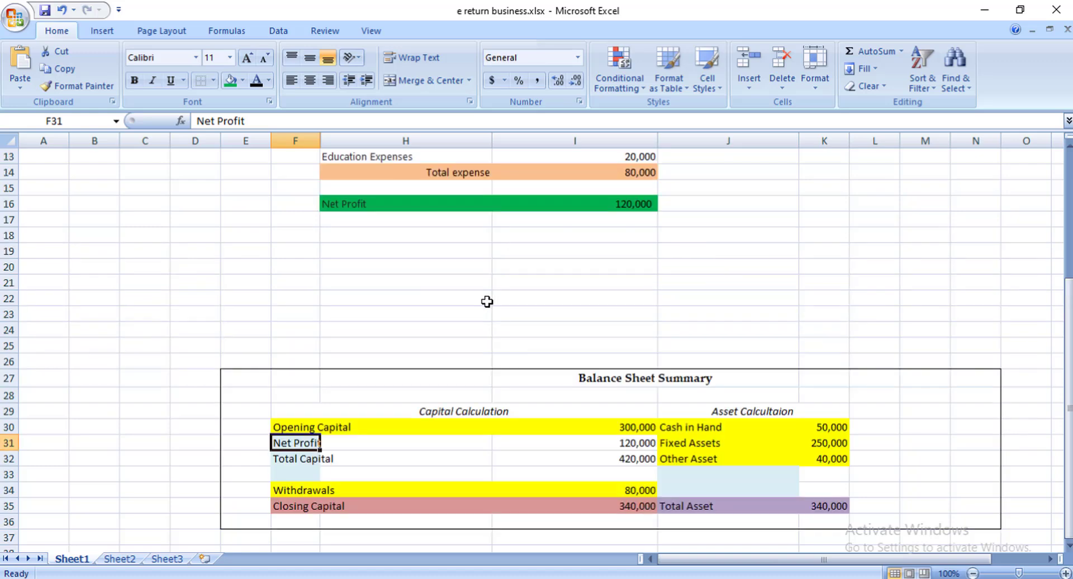
{"action": "scroll", "coordinate": [583, 308], "scroll_direction": "up", "scroll_amount": 2}
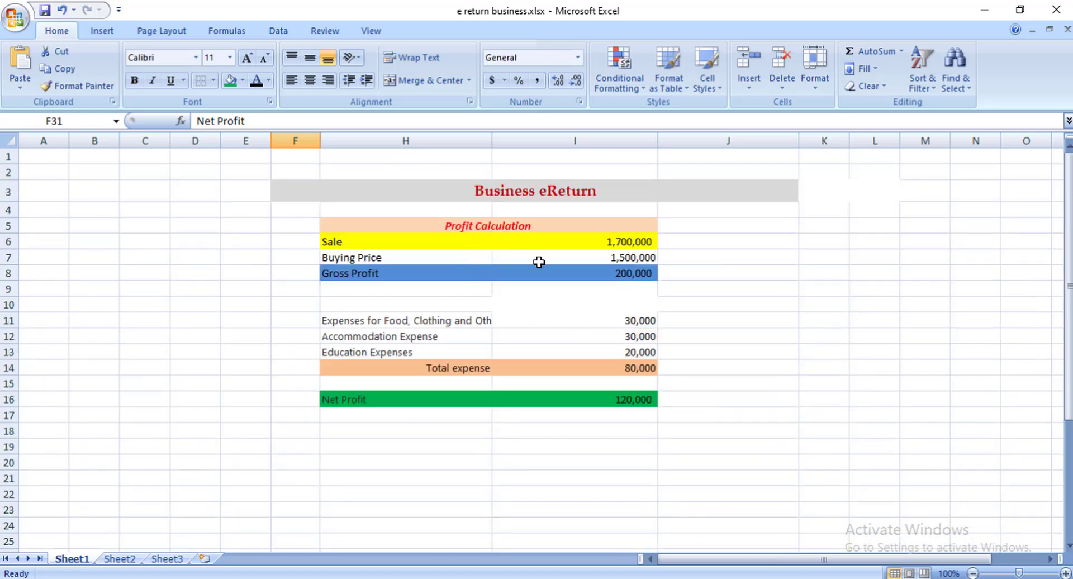
{"action": "scroll", "coordinate": [539, 264], "scroll_direction": "down", "scroll_amount": 2}
{"action": "left_click", "coordinate": [370, 298]}
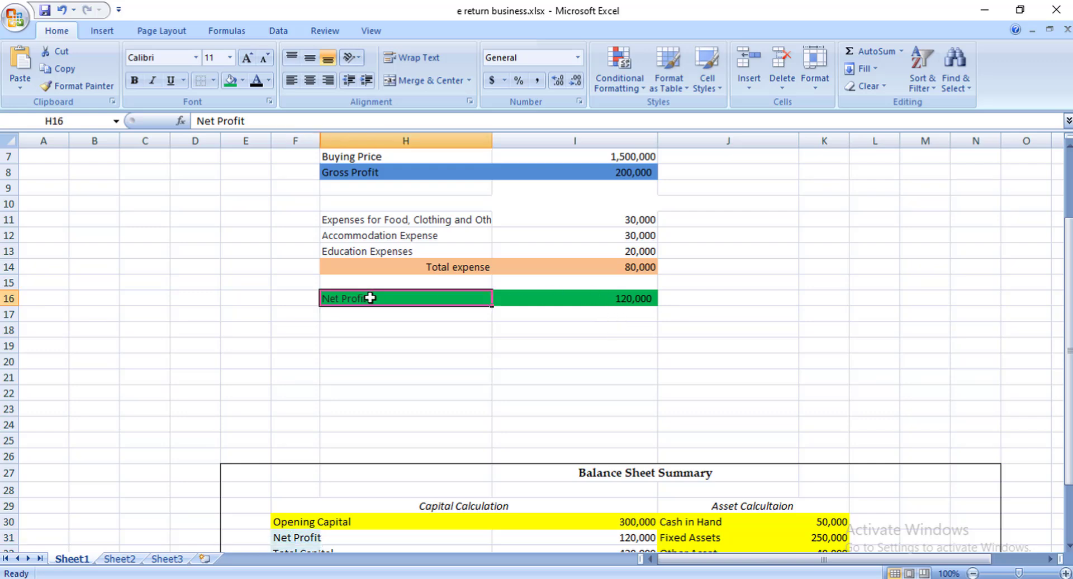
{"action": "left_click", "coordinate": [627, 300]}
{"action": "scroll", "coordinate": [631, 311], "scroll_direction": "up", "scroll_amount": 2}
{"action": "scroll", "coordinate": [630, 347], "scroll_direction": "down", "scroll_amount": 6}
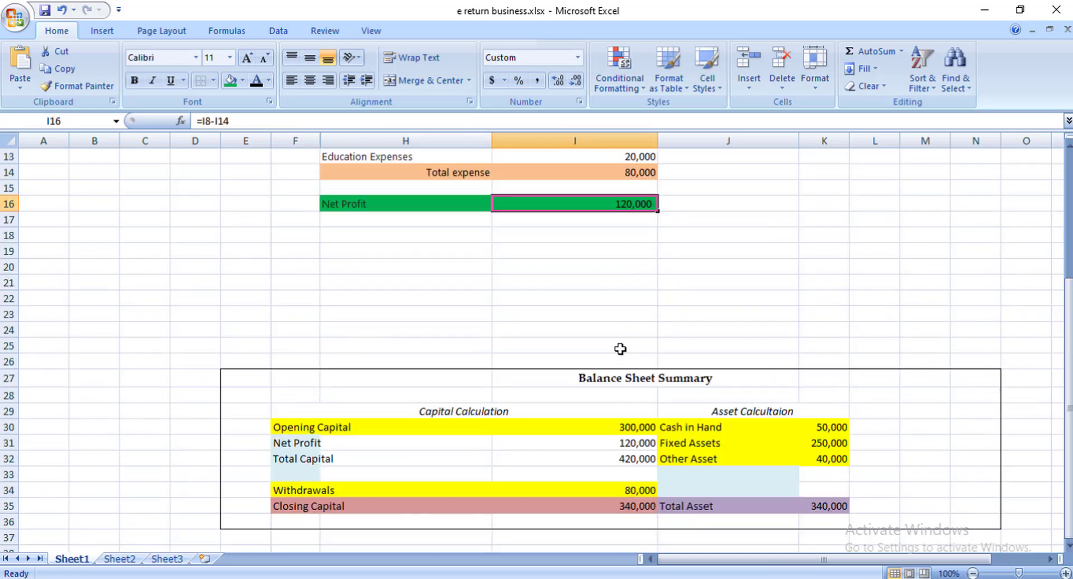
{"action": "left_click", "coordinate": [636, 350]}
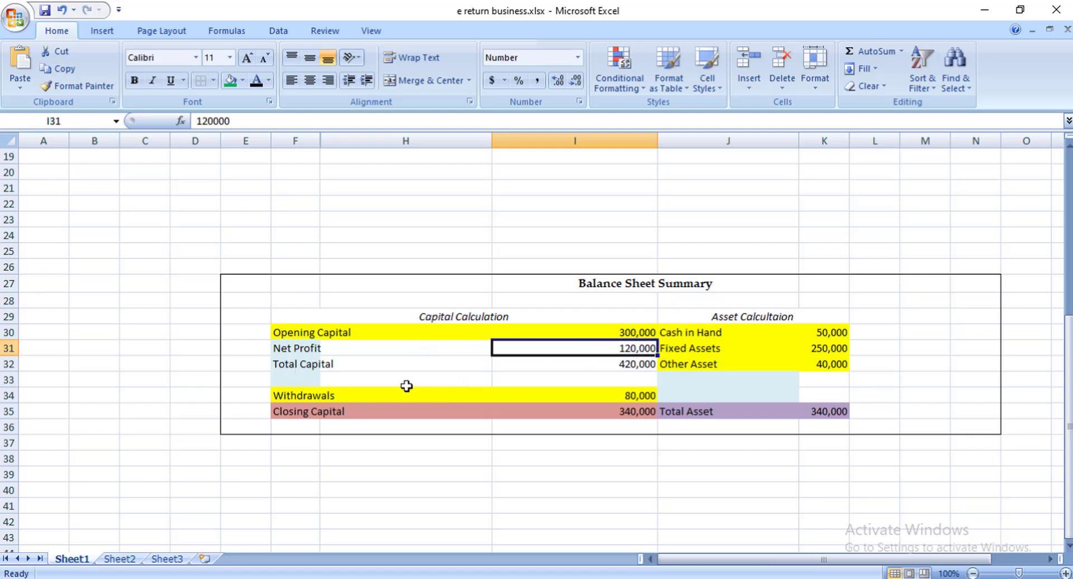
{"action": "left_click", "coordinate": [316, 368]}
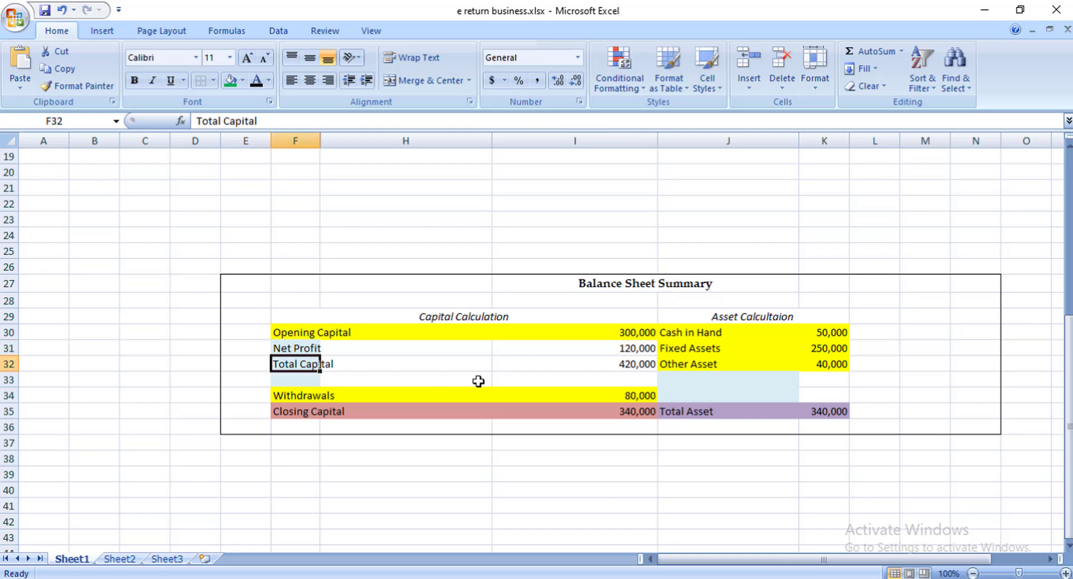
{"action": "left_click", "coordinate": [623, 367]}
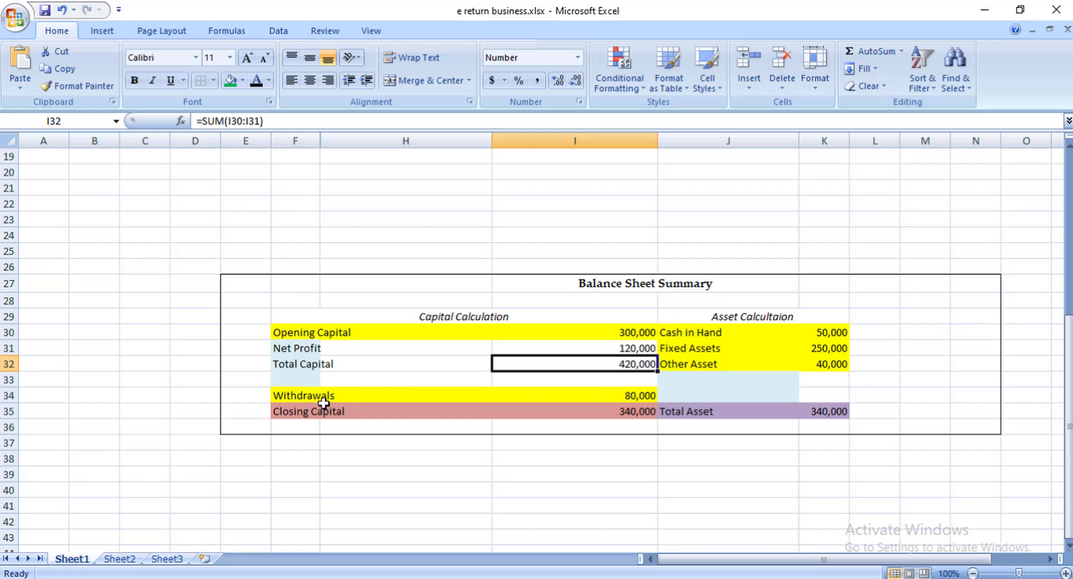
{"action": "left_click", "coordinate": [633, 397]}
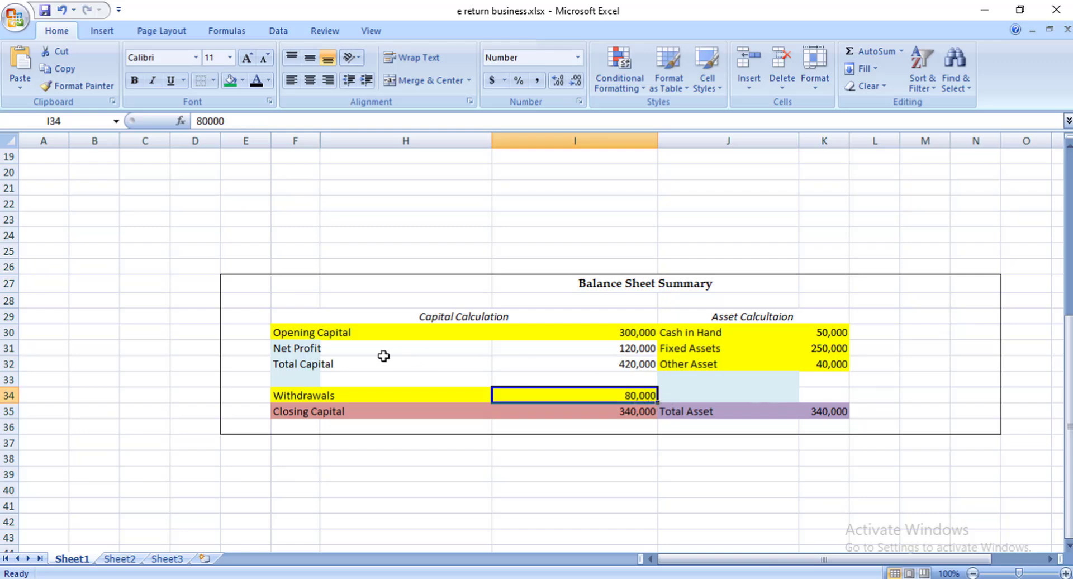
{"action": "left_click", "coordinate": [618, 366]}
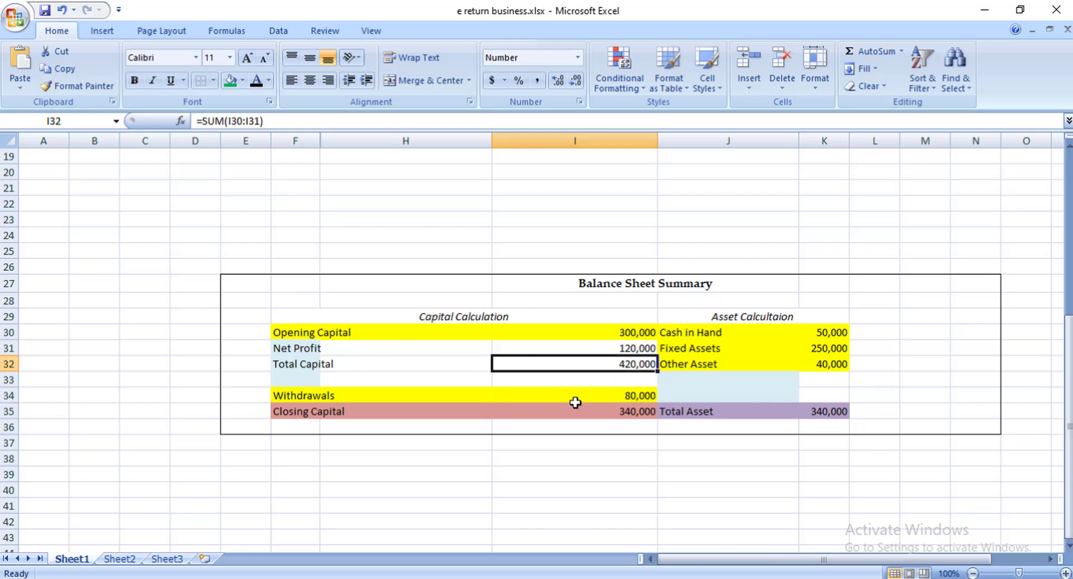
{"action": "left_click", "coordinate": [635, 396]}
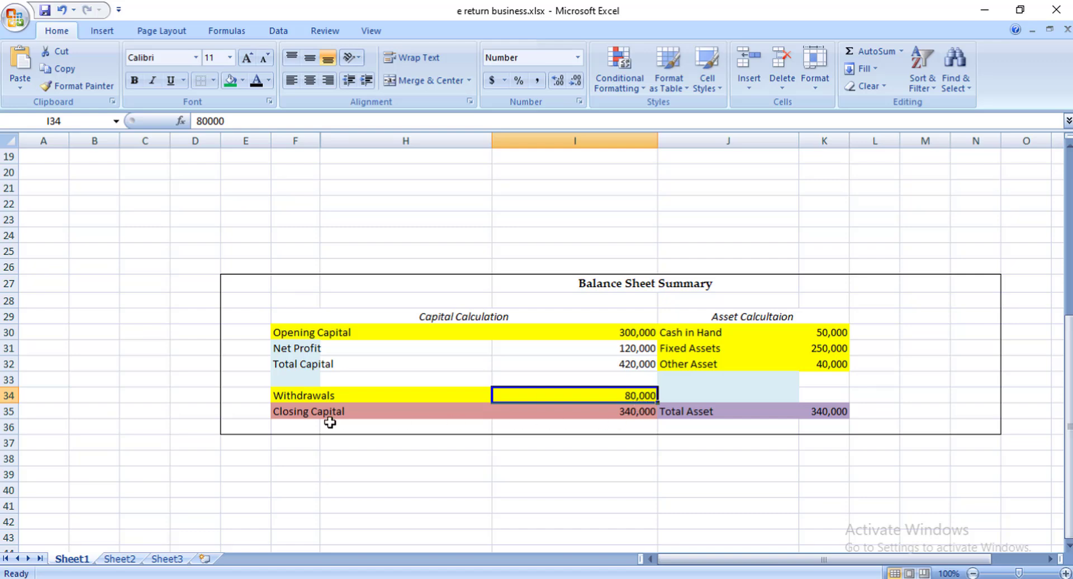
{"action": "left_click", "coordinate": [615, 426]}
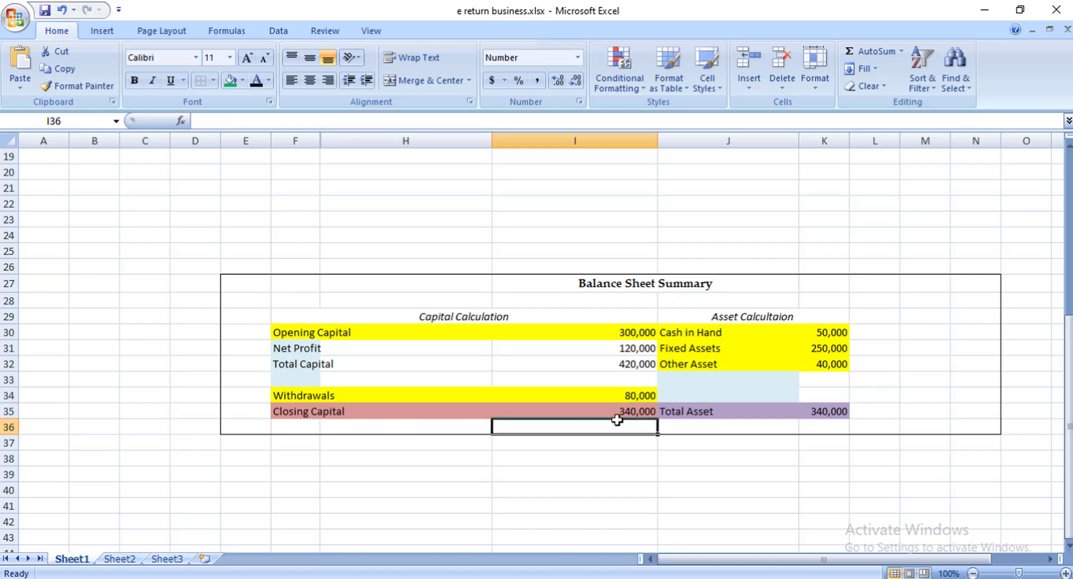
{"action": "left_click", "coordinate": [628, 414]}
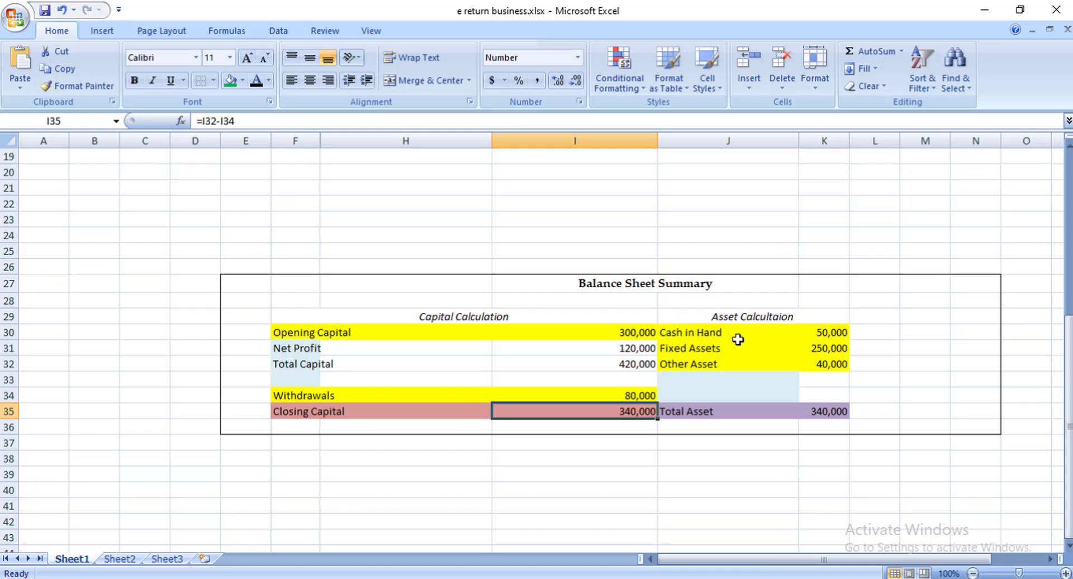
{"action": "left_click", "coordinate": [830, 334]}
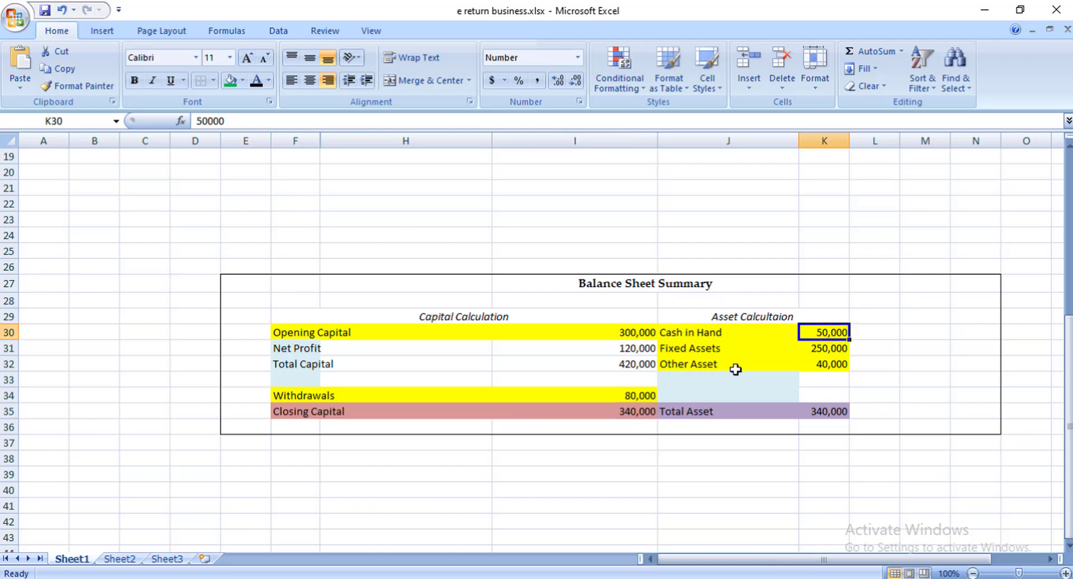
{"action": "left_click", "coordinate": [826, 349]}
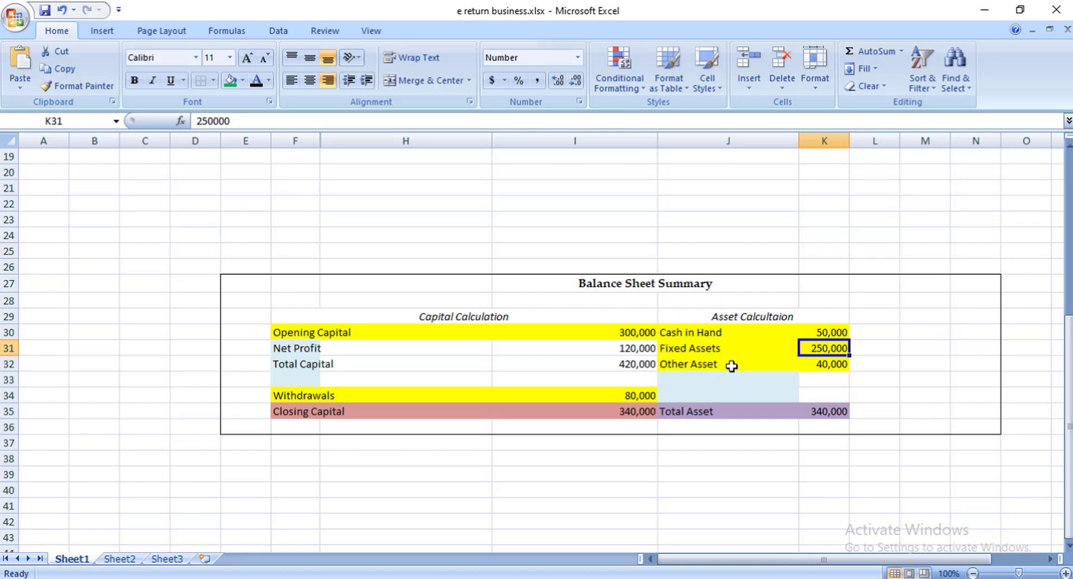
{"action": "left_click", "coordinate": [833, 368]}
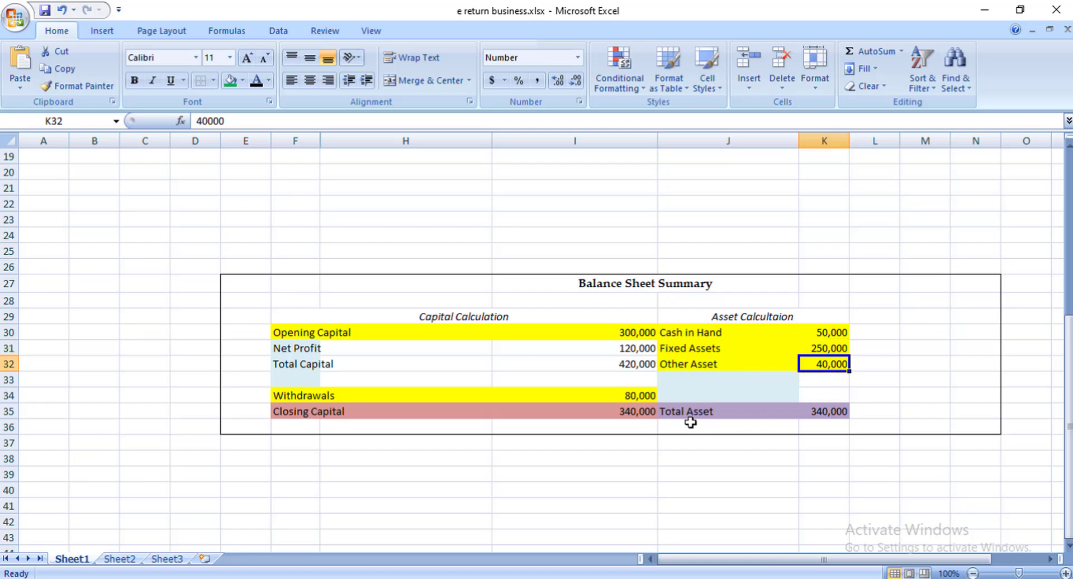
{"action": "left_click_drag", "start_coordinate": [824, 333], "coordinate": [827, 366]}
{"action": "left_click", "coordinate": [829, 412]}
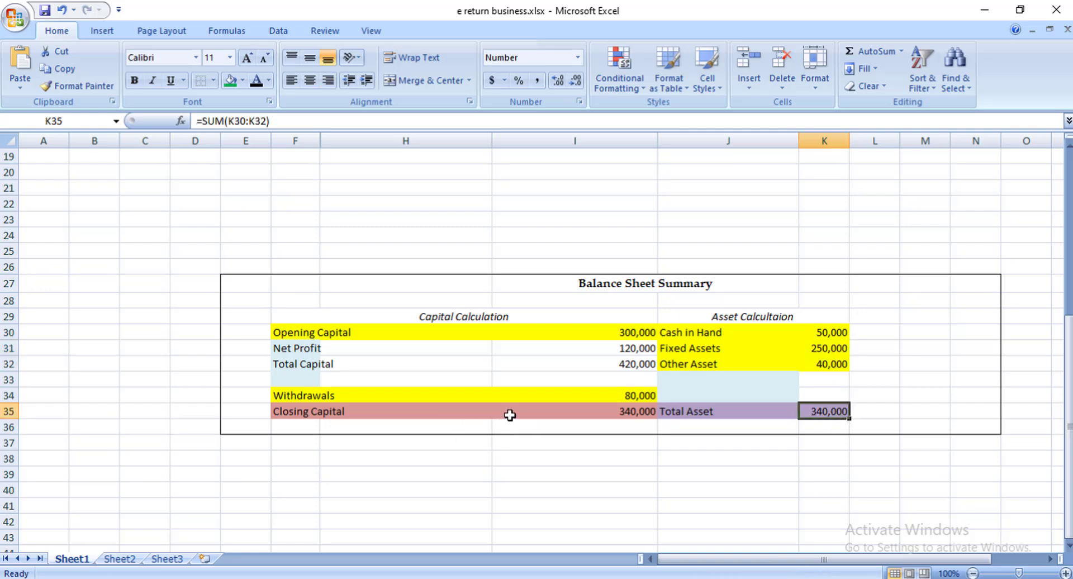
{"action": "left_click", "coordinate": [753, 416]}
{"action": "left_click", "coordinate": [808, 412]}
{"action": "scroll", "coordinate": [750, 426], "scroll_direction": "up", "scroll_amount": 1}
{"action": "scroll", "coordinate": [749, 425], "scroll_direction": "down", "scroll_amount": 1}
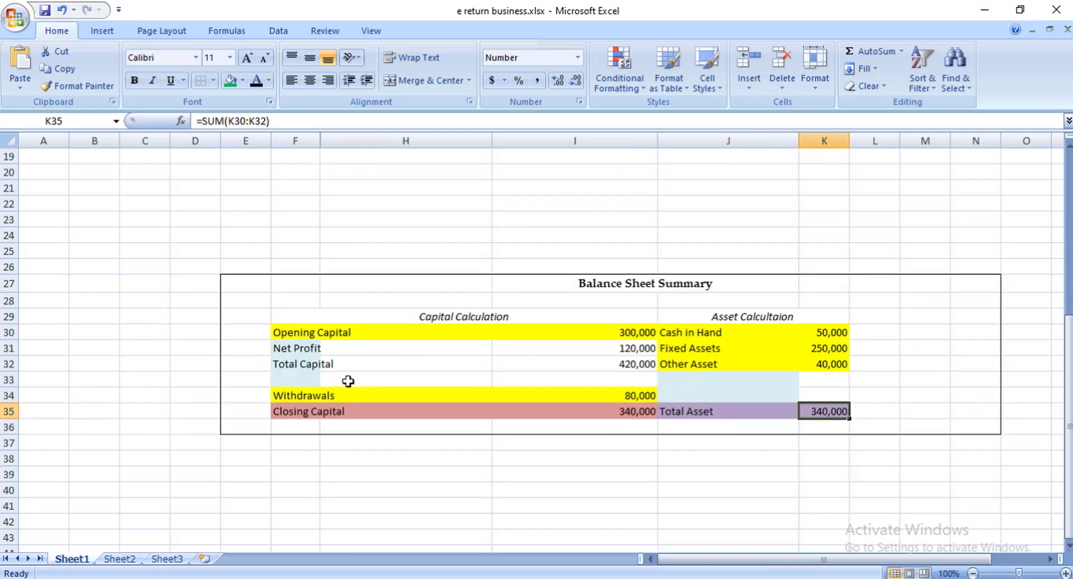
{"action": "left_click", "coordinate": [366, 334]}
{"action": "left_click", "coordinate": [313, 334]}
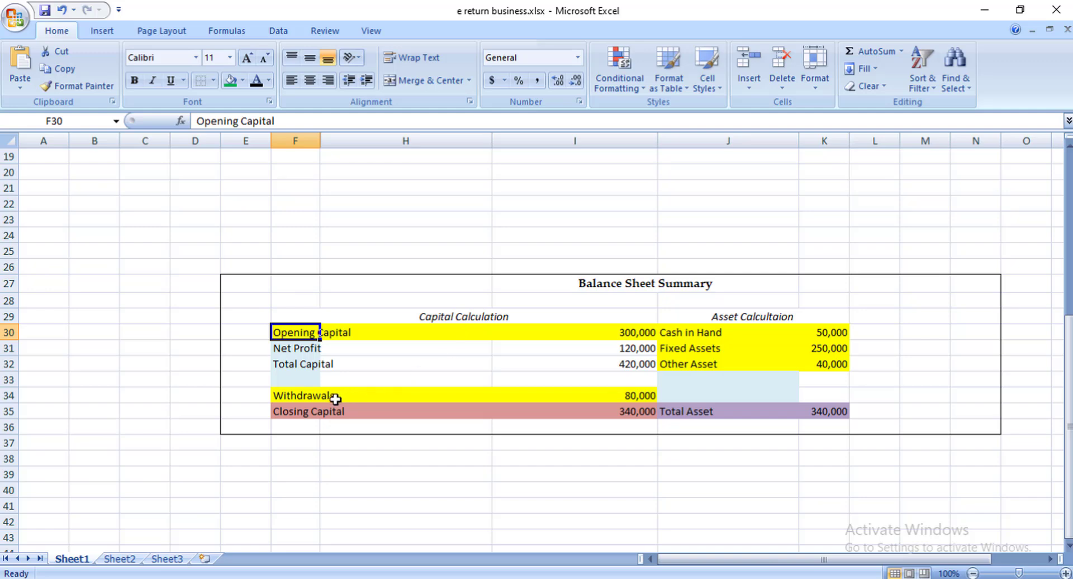
{"action": "left_click", "coordinate": [401, 391]}
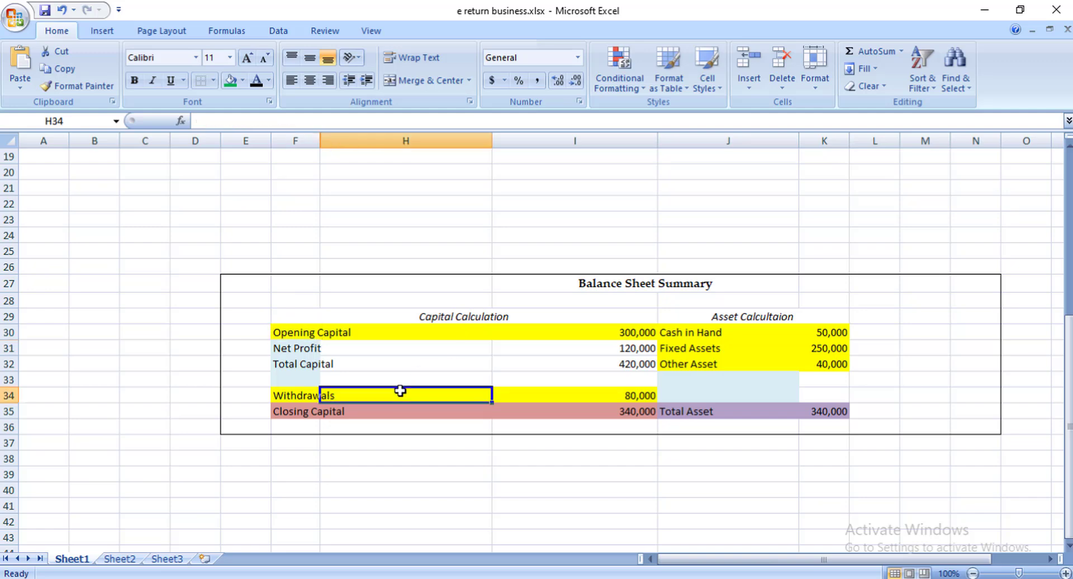
{"action": "left_click", "coordinate": [689, 334]}
{"action": "left_click", "coordinate": [693, 349]}
{"action": "left_click", "coordinate": [694, 364]}
{"action": "scroll", "coordinate": [692, 385], "scroll_direction": "up", "scroll_amount": 4}
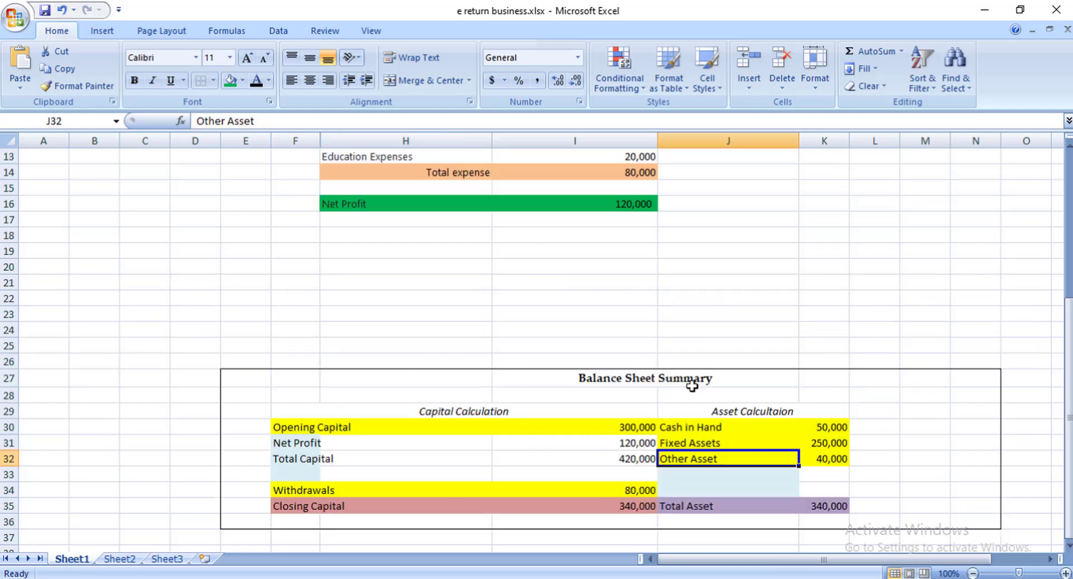
{"action": "scroll", "coordinate": [522, 336], "scroll_direction": "up", "scroll_amount": 2}
{"action": "left_click", "coordinate": [390, 248]}
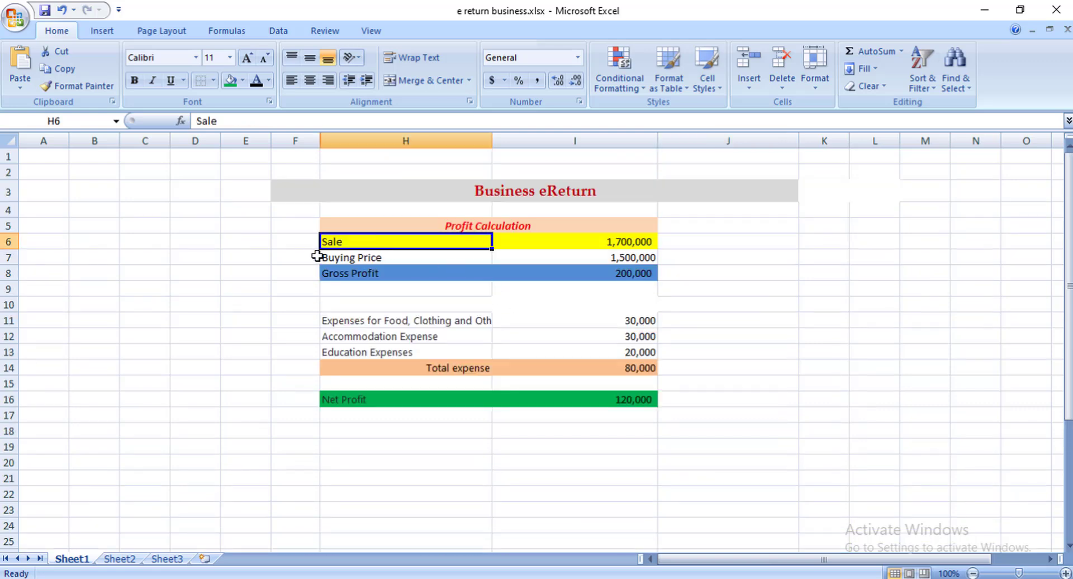
{"action": "scroll", "coordinate": [412, 255], "scroll_direction": "down", "scroll_amount": 1}
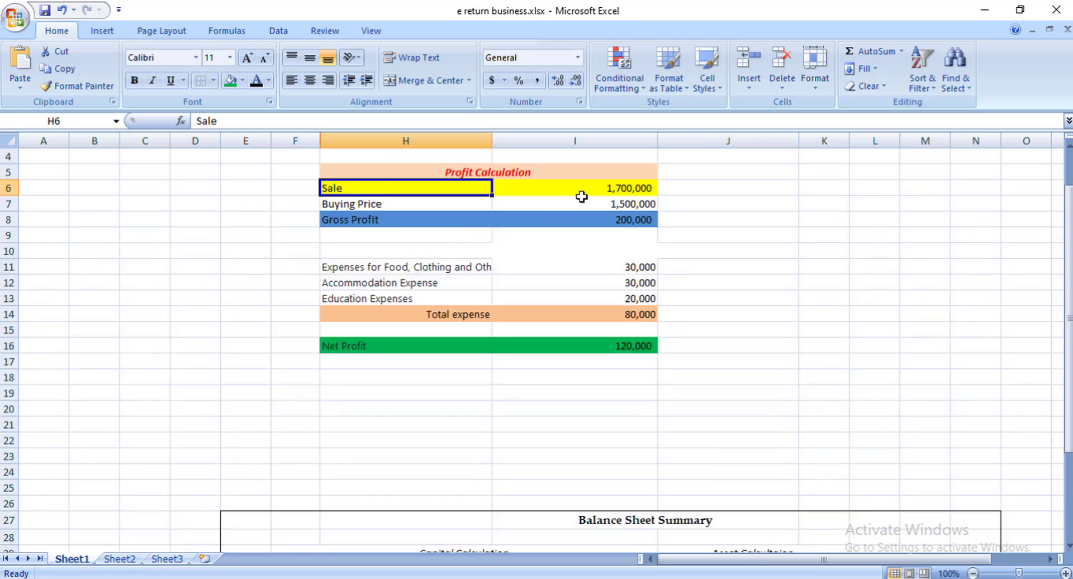
{"action": "left_click", "coordinate": [602, 187]}
{"action": "scroll", "coordinate": [614, 194], "scroll_direction": "down", "scroll_amount": 5}
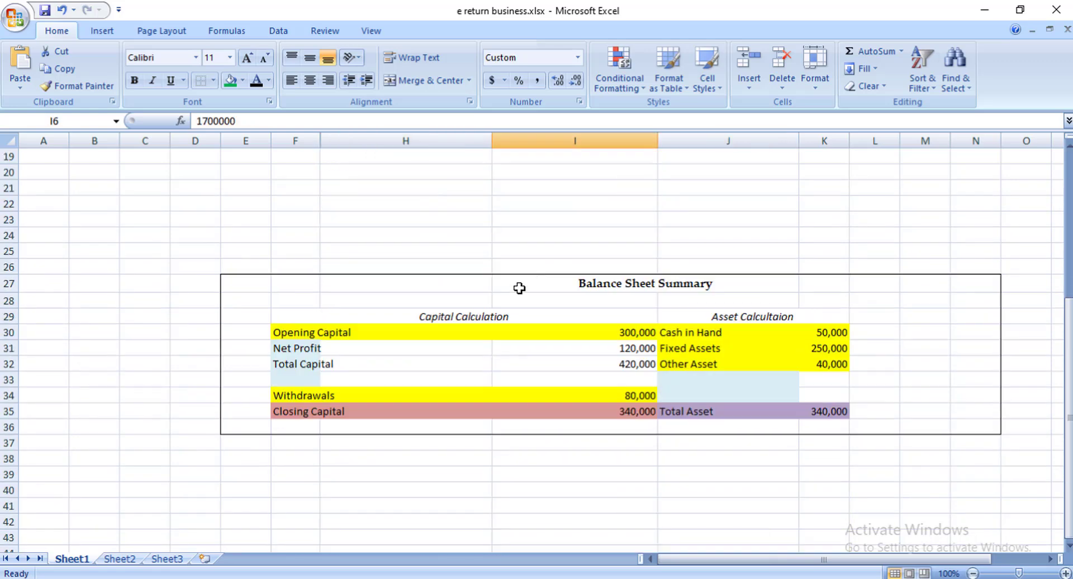
{"action": "left_click", "coordinate": [628, 332]}
{"action": "left_click", "coordinate": [632, 394]}
{"action": "left_click", "coordinate": [837, 333]}
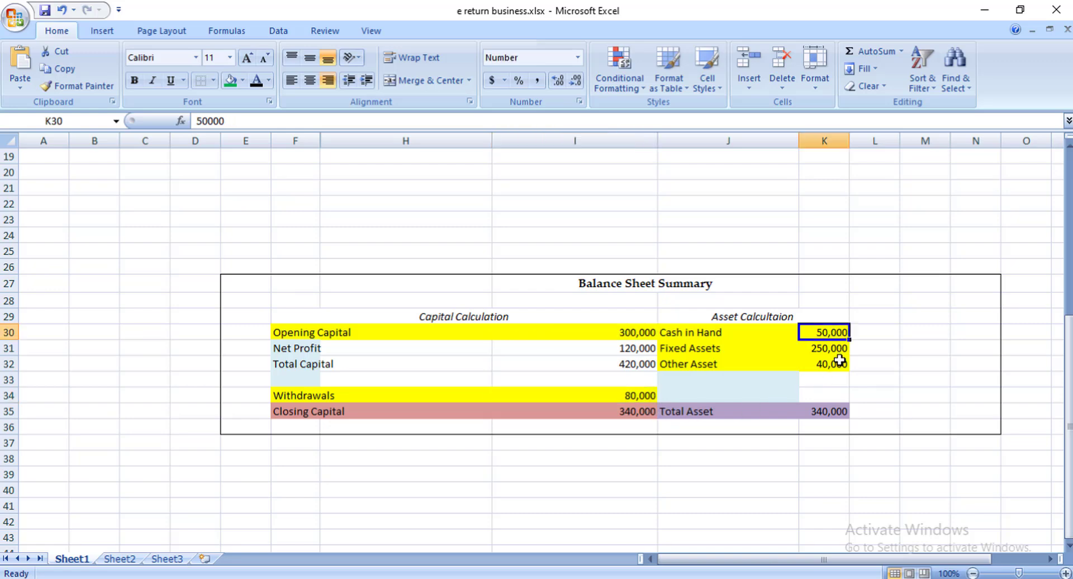
{"action": "left_click", "coordinate": [833, 364]}
{"action": "scroll", "coordinate": [830, 351], "scroll_direction": "up", "scroll_amount": 1}
{"action": "left_click", "coordinate": [616, 403]}
{"action": "left_click", "coordinate": [616, 398]}
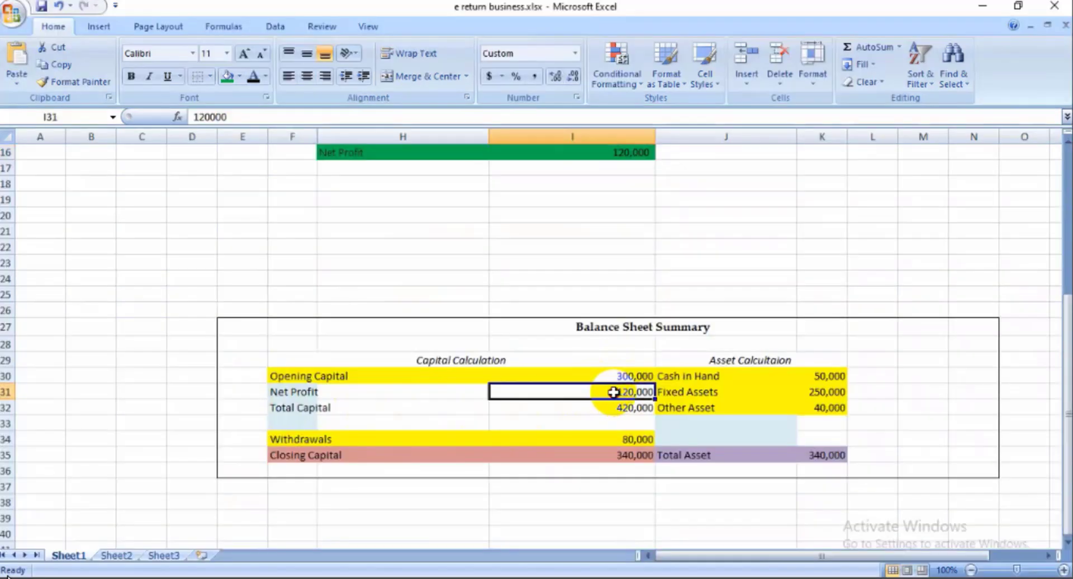
{"action": "left_click", "coordinate": [597, 408]}
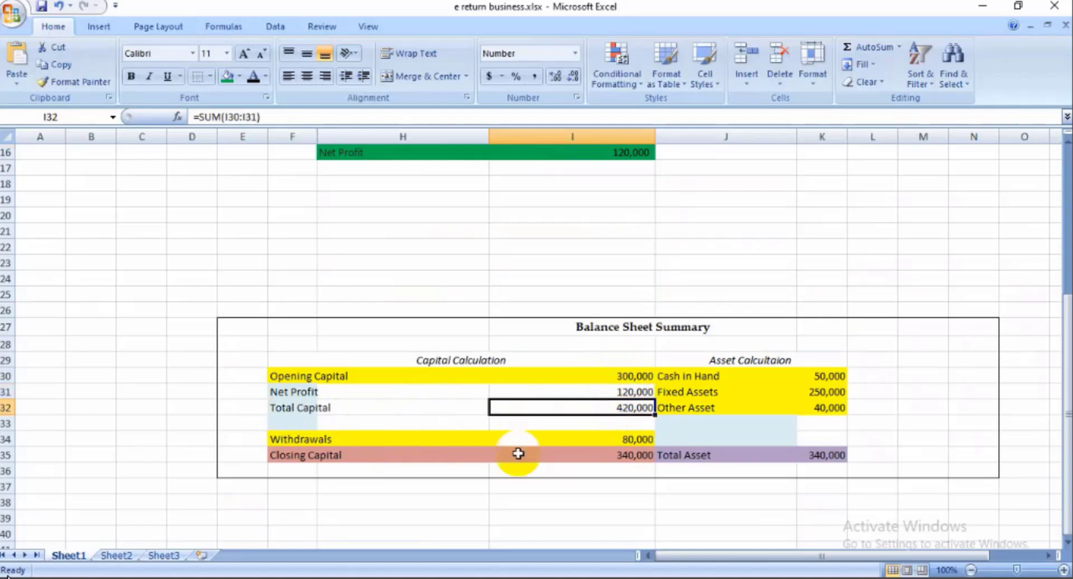
{"action": "left_click", "coordinate": [629, 440]}
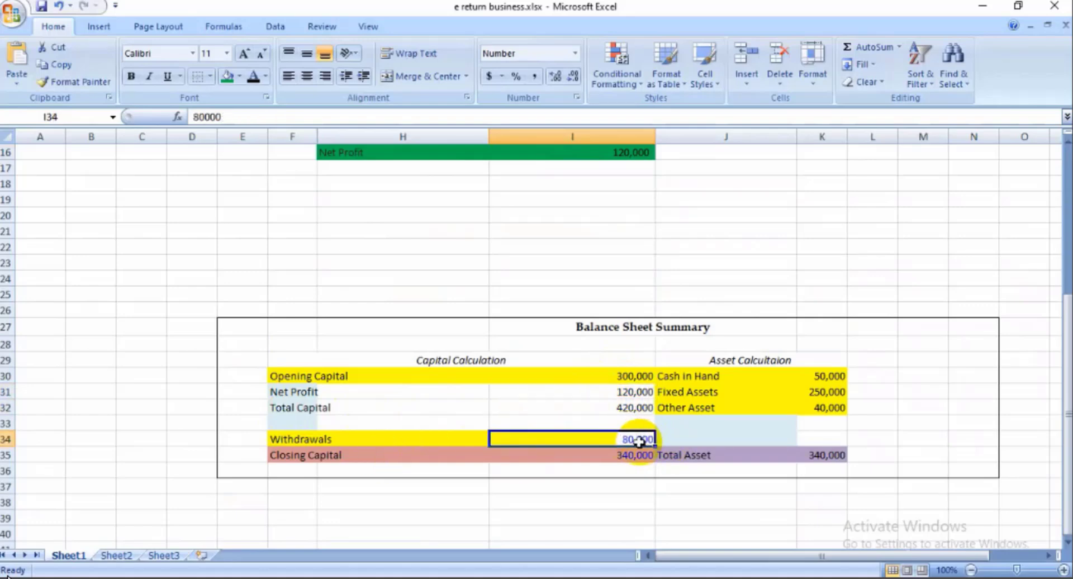
{"action": "key", "text": "alt+Tab"}
- Match the form's Fixed Assets 250,000, Other Asset 40,000 and total assets against the workbook
{"action": "left_click_drag", "start_coordinate": [615, 257], "coordinate": [643, 295]}
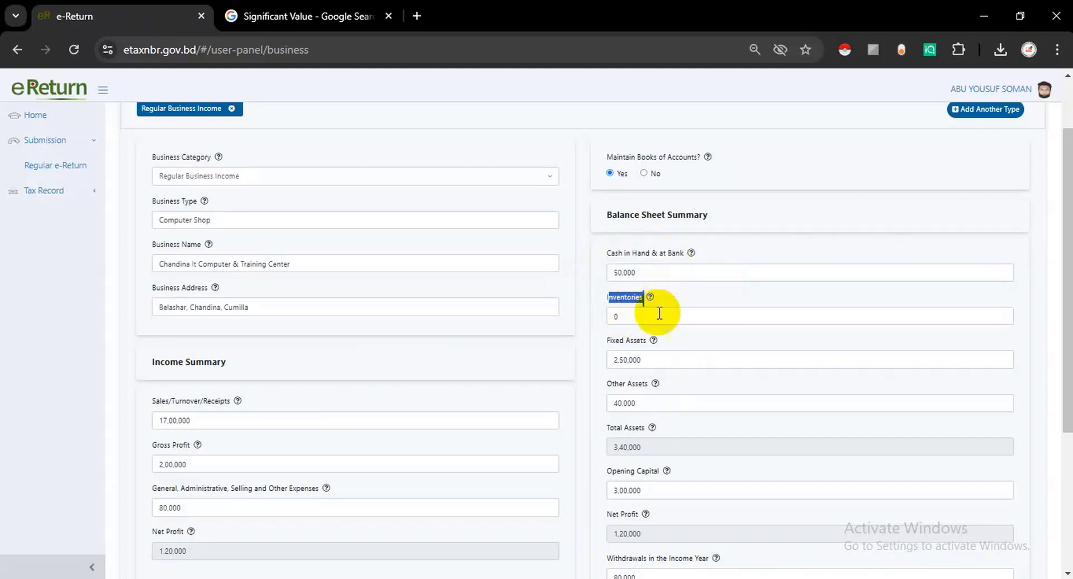
{"action": "left_click_drag", "start_coordinate": [610, 341], "coordinate": [655, 338]}
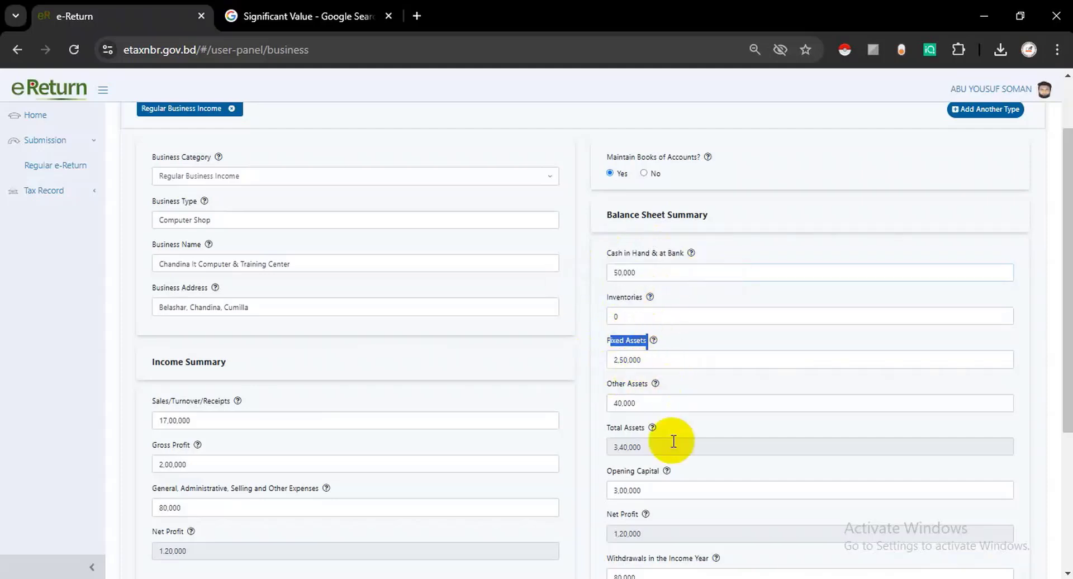
{"action": "key", "text": "alt+Tab"}
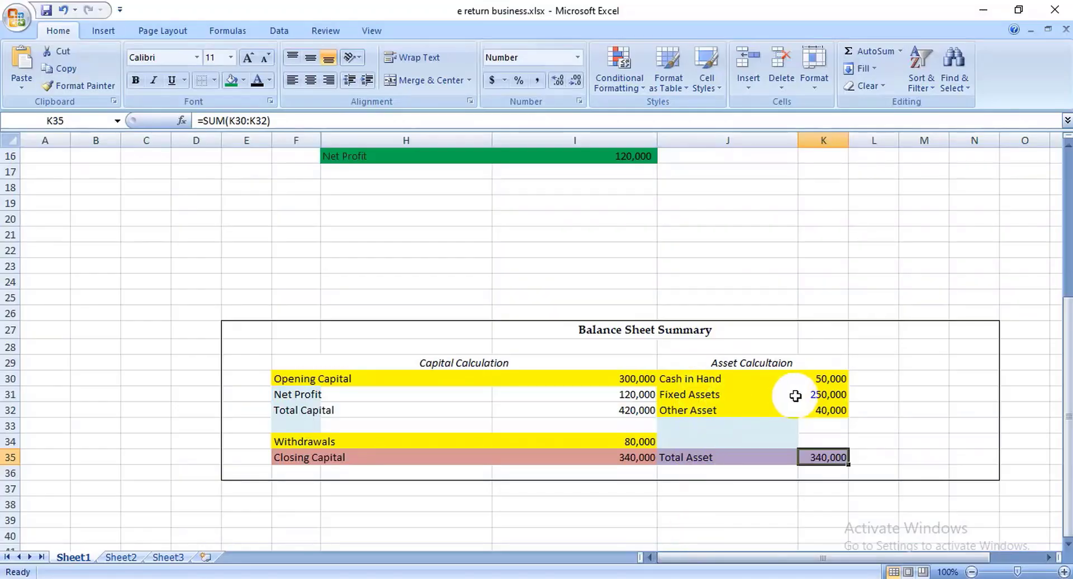
{"action": "left_click", "coordinate": [814, 394]}
{"action": "key", "text": "alt+Tab"}
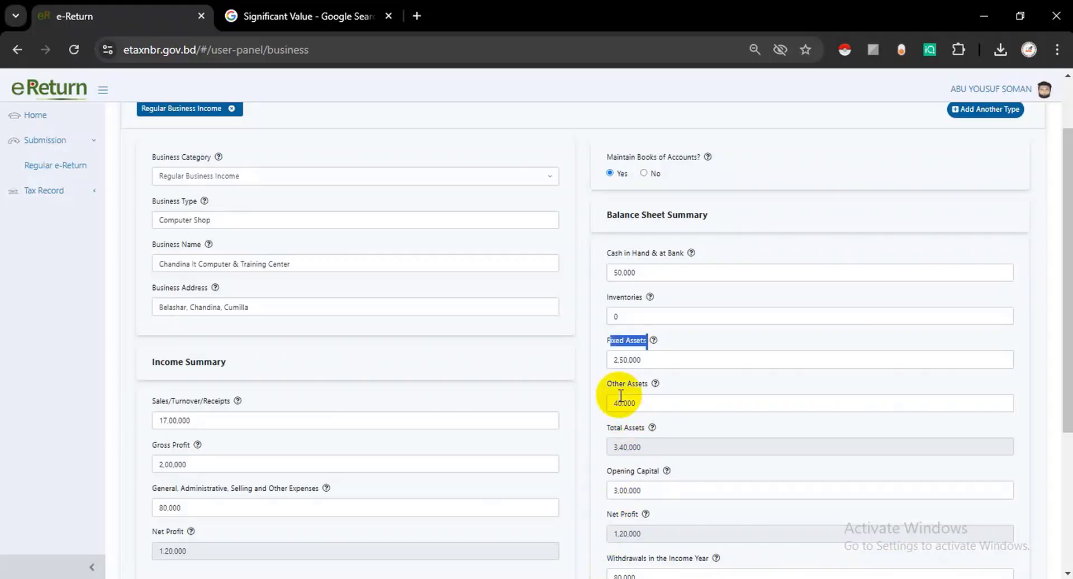
{"action": "left_click", "coordinate": [606, 388]}
{"action": "left_click", "coordinate": [828, 411]}
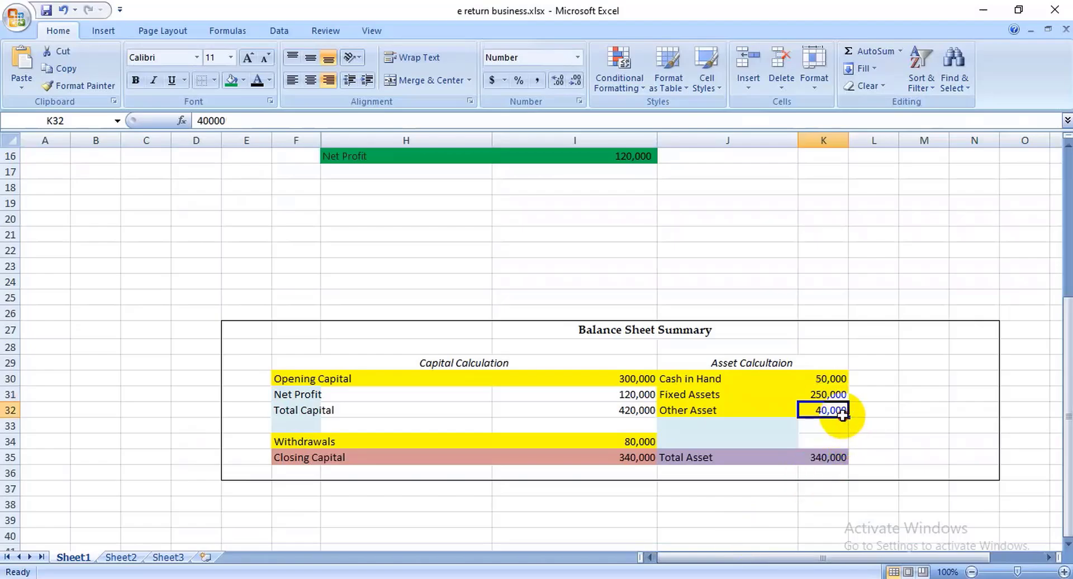
{"action": "left_click", "coordinate": [619, 576]}
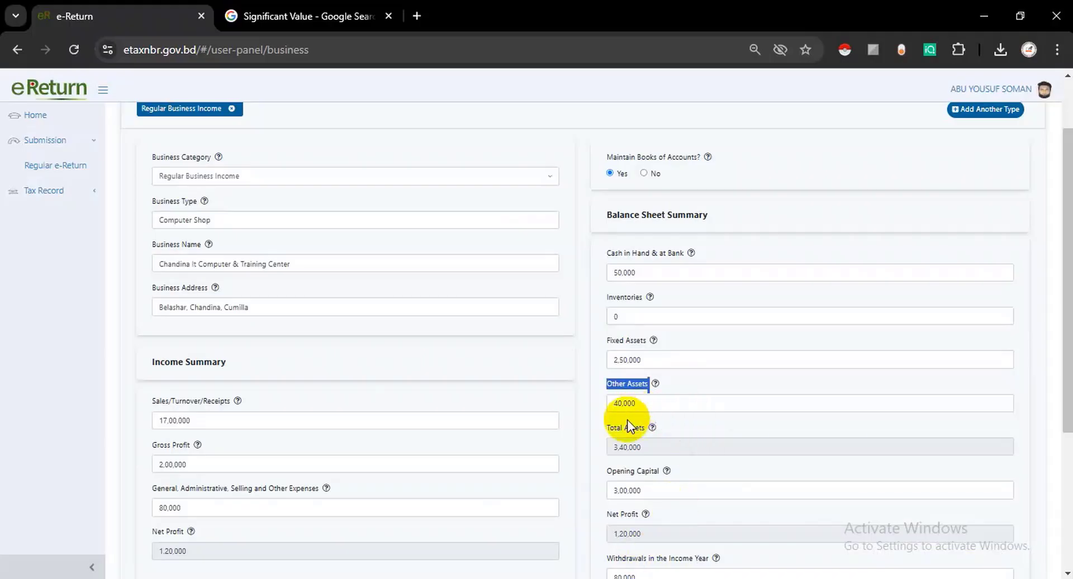
{"action": "left_click_drag", "start_coordinate": [612, 448], "coordinate": [670, 448]}
{"action": "scroll", "coordinate": [665, 447], "scroll_direction": "down", "scroll_amount": 2}
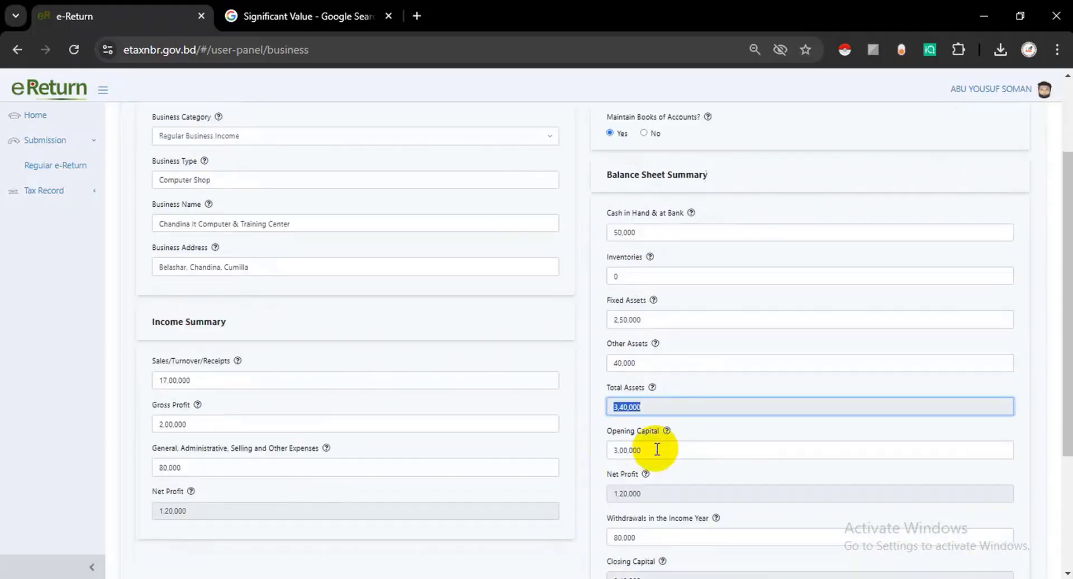
- Match Opening Capital 300,000 and Withdrawals 80,000 between the form and the workbook
{"action": "triple_click", "coordinate": [647, 391]}
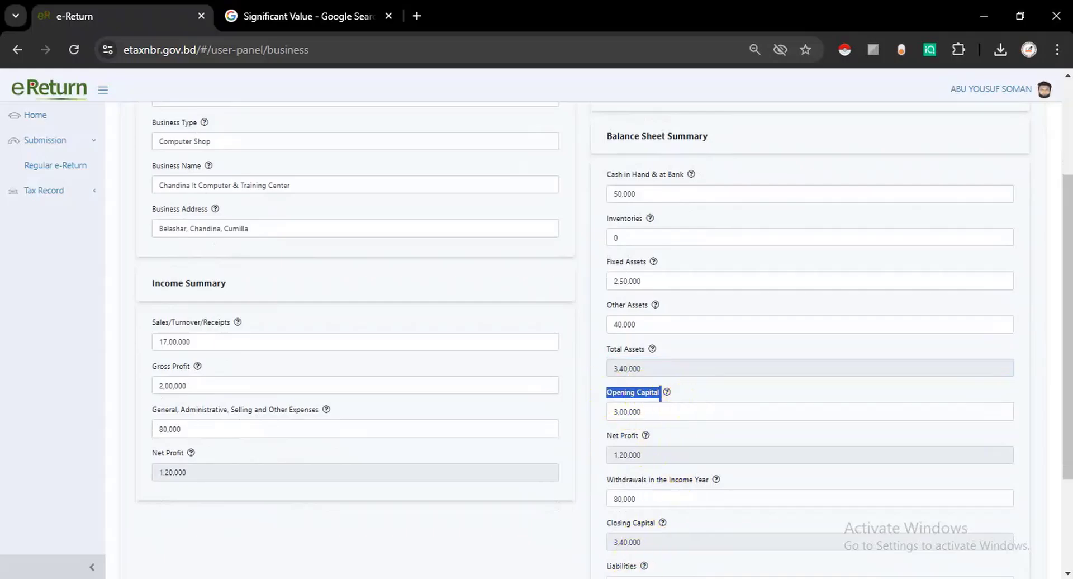
{"action": "left_click", "coordinate": [636, 576]}
{"action": "left_click", "coordinate": [418, 379]}
{"action": "left_click", "coordinate": [577, 374]}
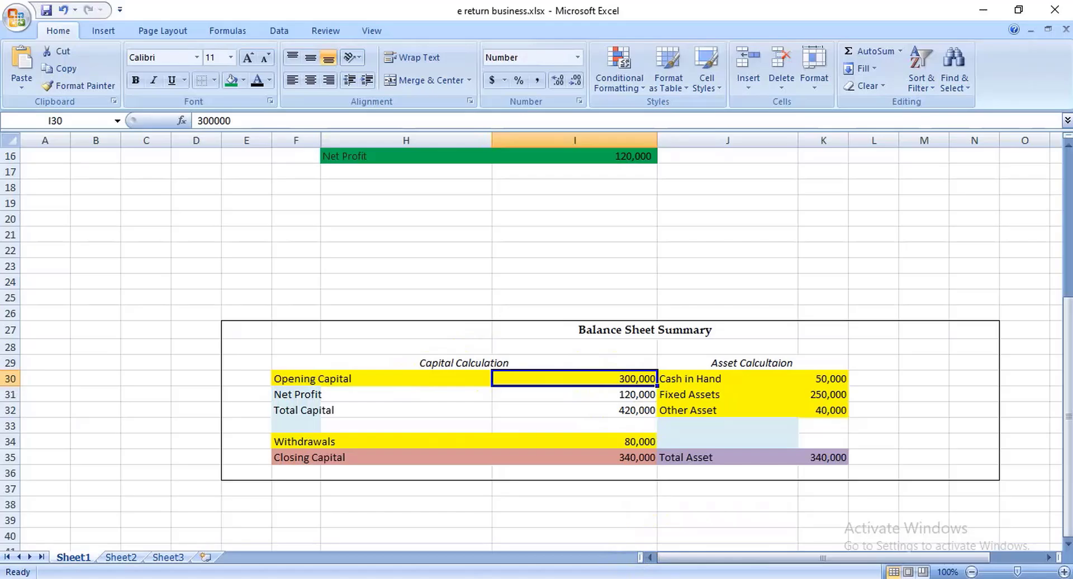
{"action": "key", "text": "alt+Tab"}
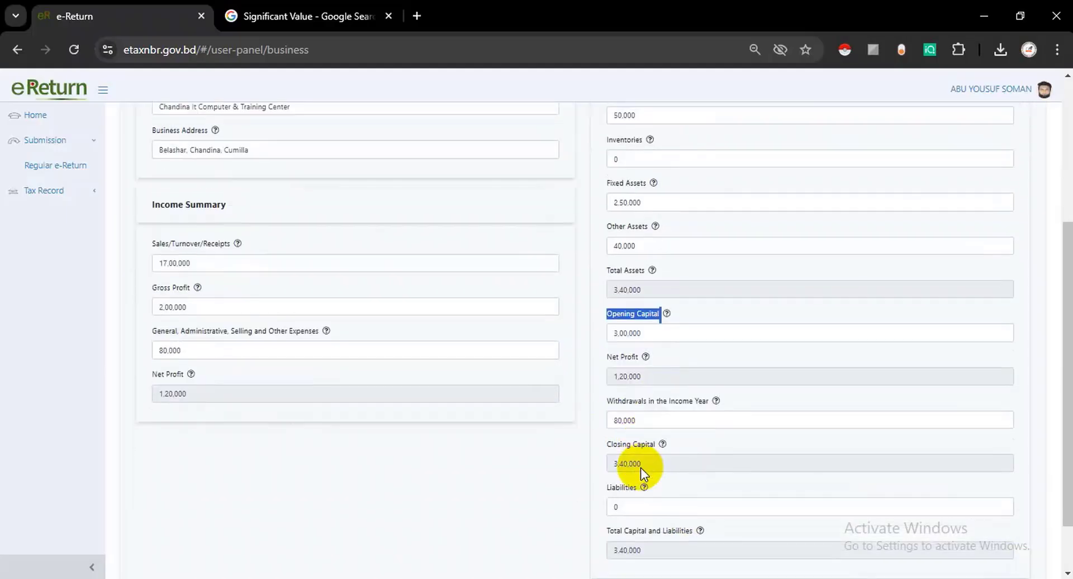
{"action": "left_click_drag", "start_coordinate": [617, 403], "coordinate": [641, 423]}
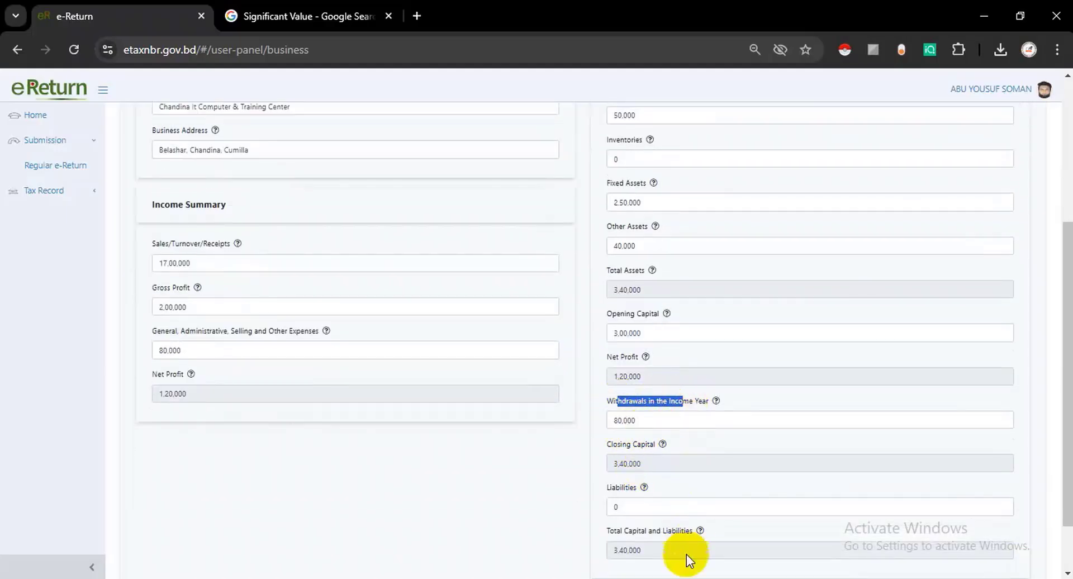
{"action": "key", "text": "alt+Tab"}
{"action": "left_click", "coordinate": [621, 441]}
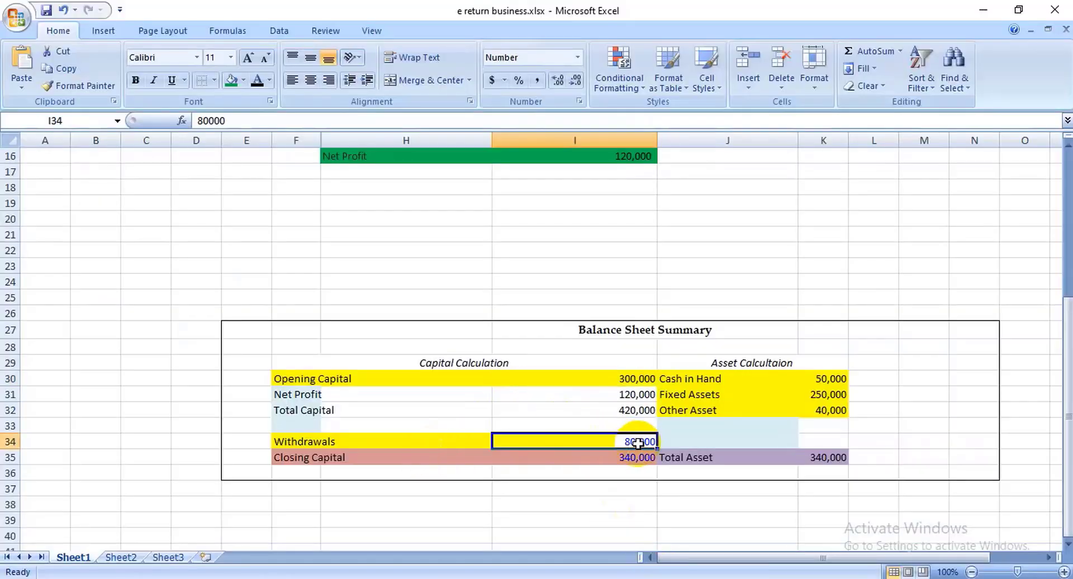
{"action": "key", "text": "alt+Tab"}
- Review Liabilities and Total Capital and Liabilities, then save the business details
{"action": "scroll", "coordinate": [615, 452], "scroll_direction": "down", "scroll_amount": 2}
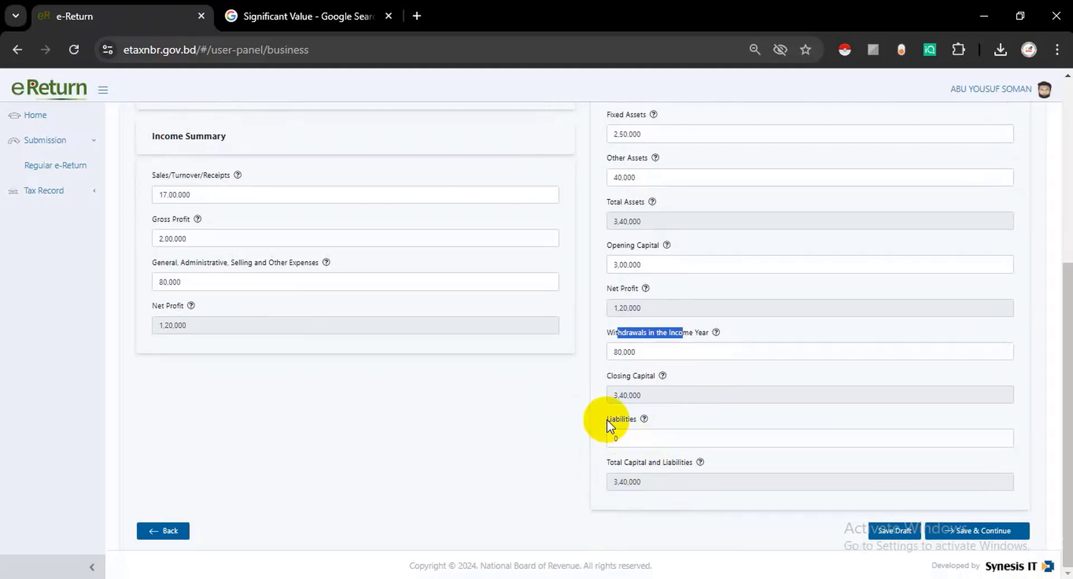
{"action": "left_click_drag", "start_coordinate": [608, 420], "coordinate": [657, 417]}
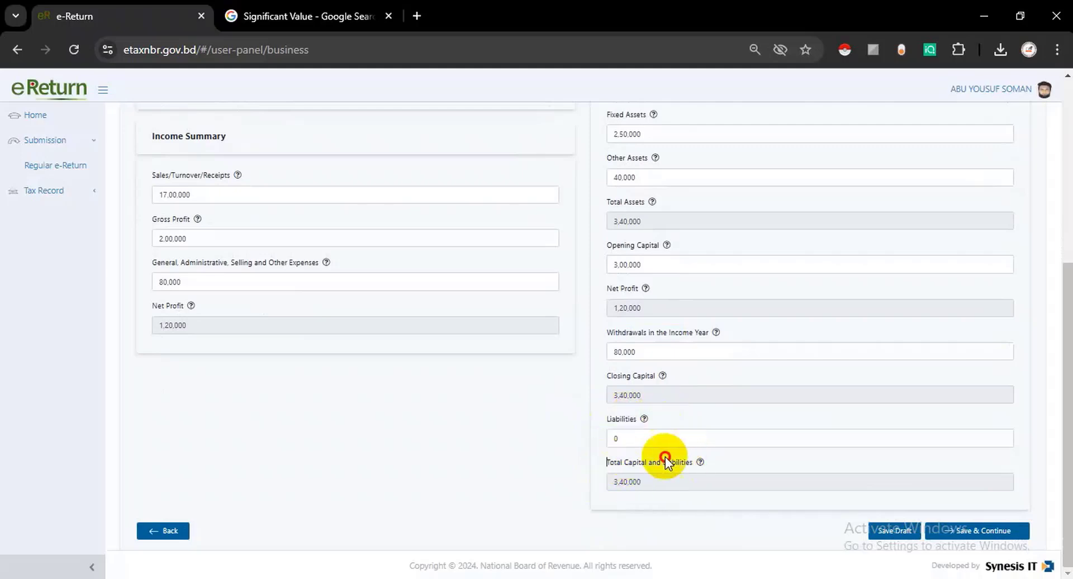
{"action": "left_click_drag", "start_coordinate": [665, 457], "coordinate": [633, 494]}
{"action": "left_click", "coordinate": [633, 495]}
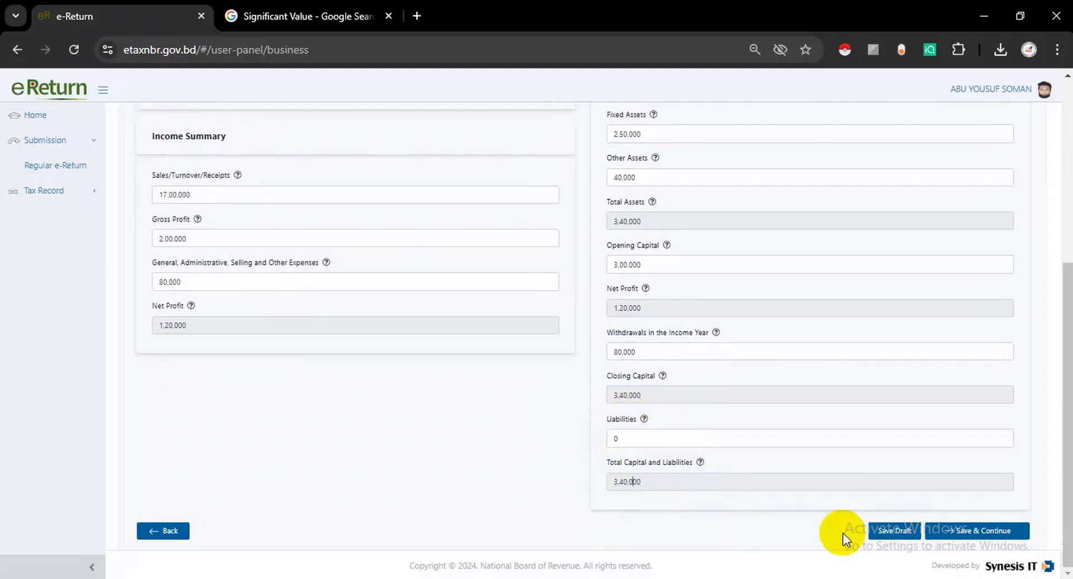
{"action": "left_click", "coordinate": [974, 533]}
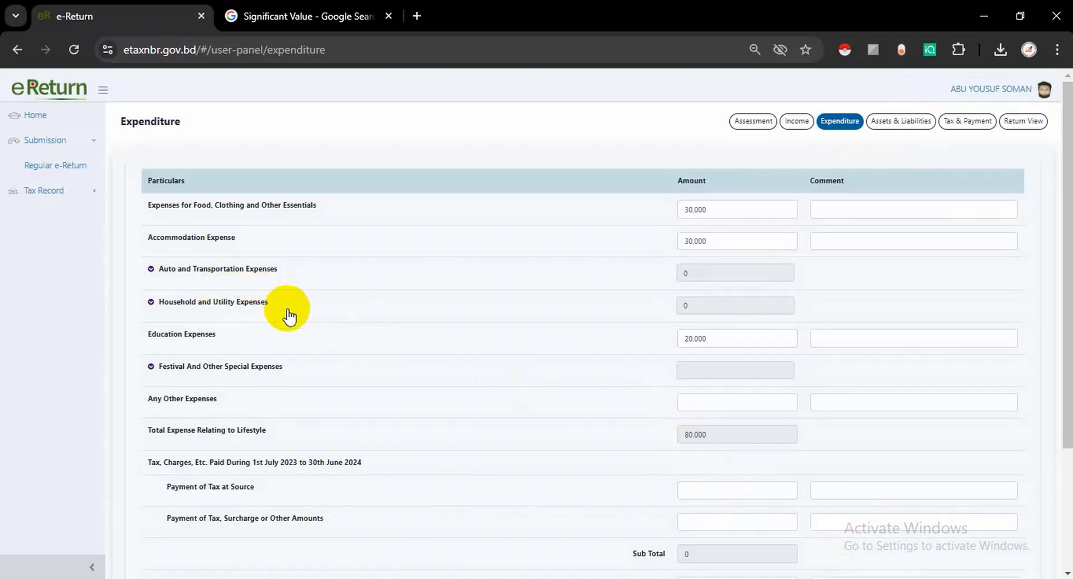
- Check the 30,000 Food and Clothing expense against the spreadsheet
{"action": "double_click", "coordinate": [150, 180]}
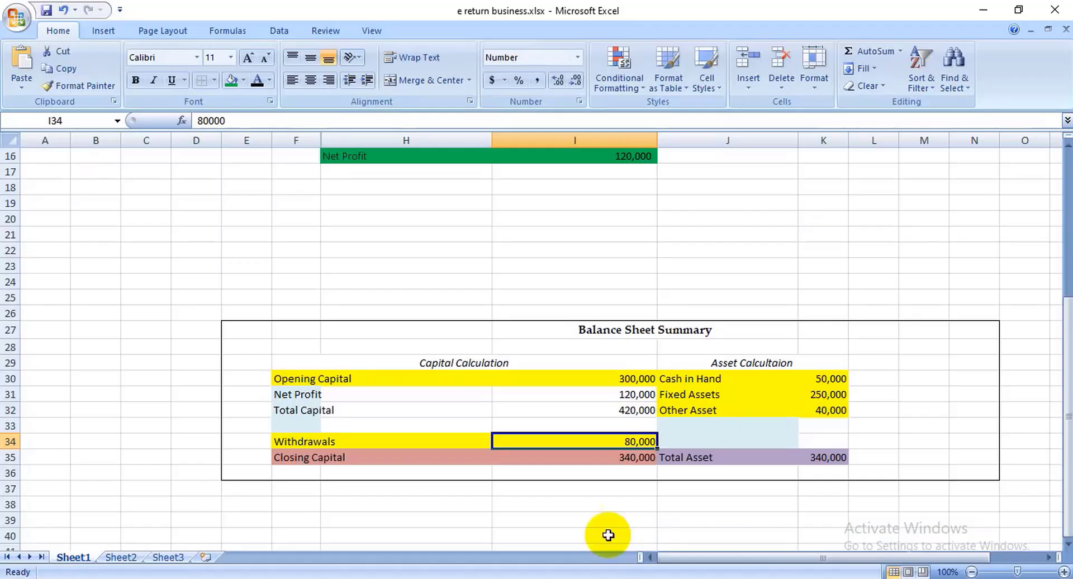
{"action": "key", "text": "alt+Tab"}
{"action": "scroll", "coordinate": [527, 379], "scroll_direction": "up", "scroll_amount": 4}
{"action": "left_click_drag", "start_coordinate": [336, 267], "coordinate": [602, 294]}
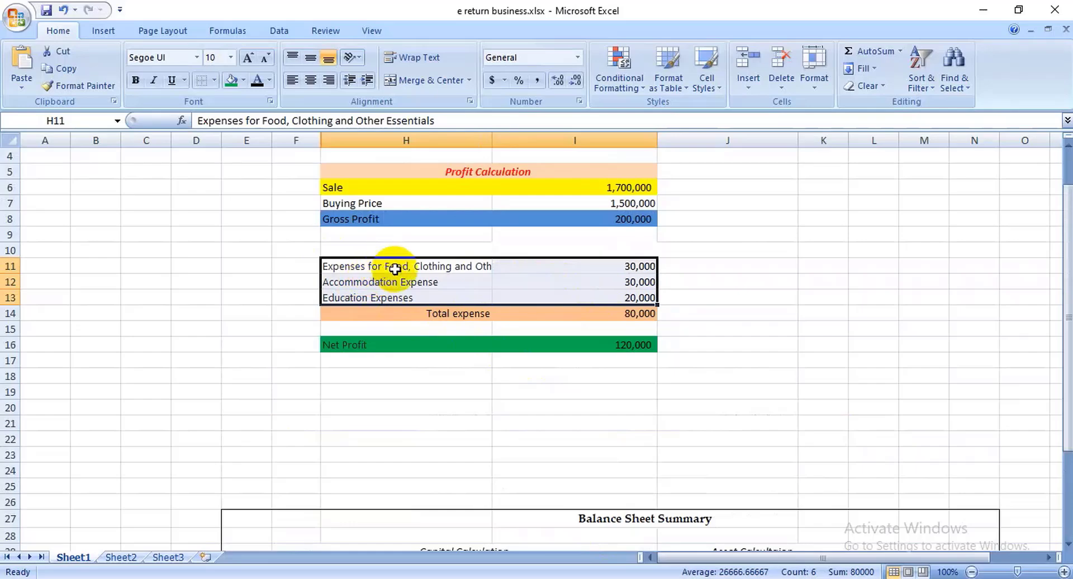
{"action": "left_click", "coordinate": [417, 272]}
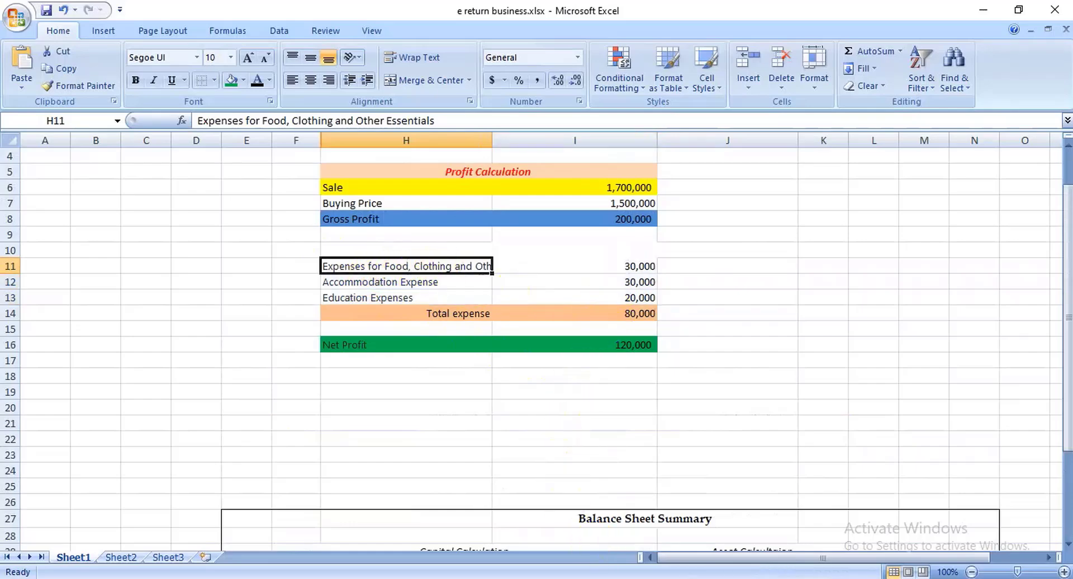
{"action": "key", "text": "alt+Tab"}
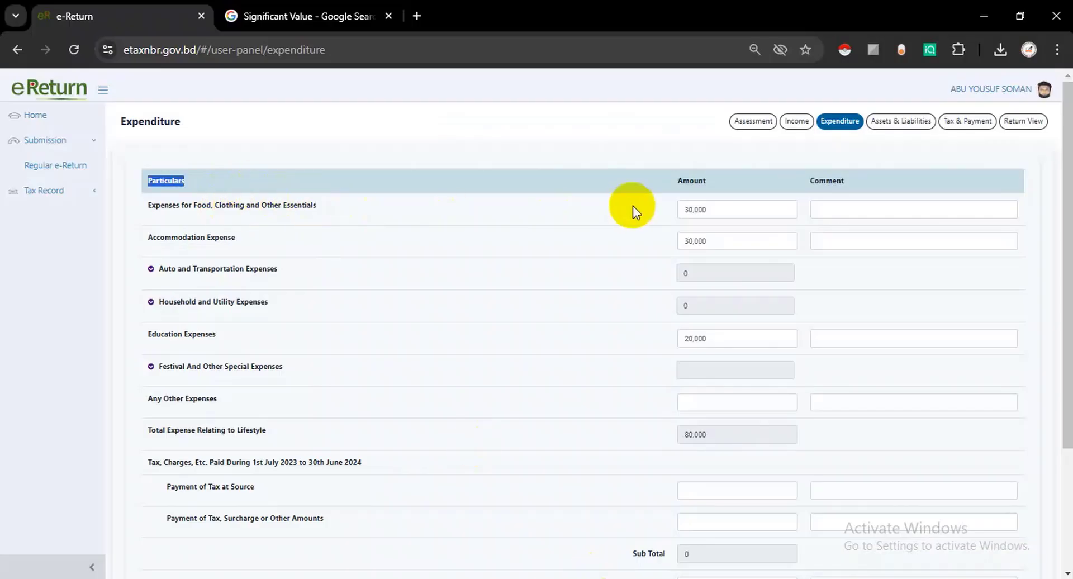
{"action": "double_click", "coordinate": [707, 210]}
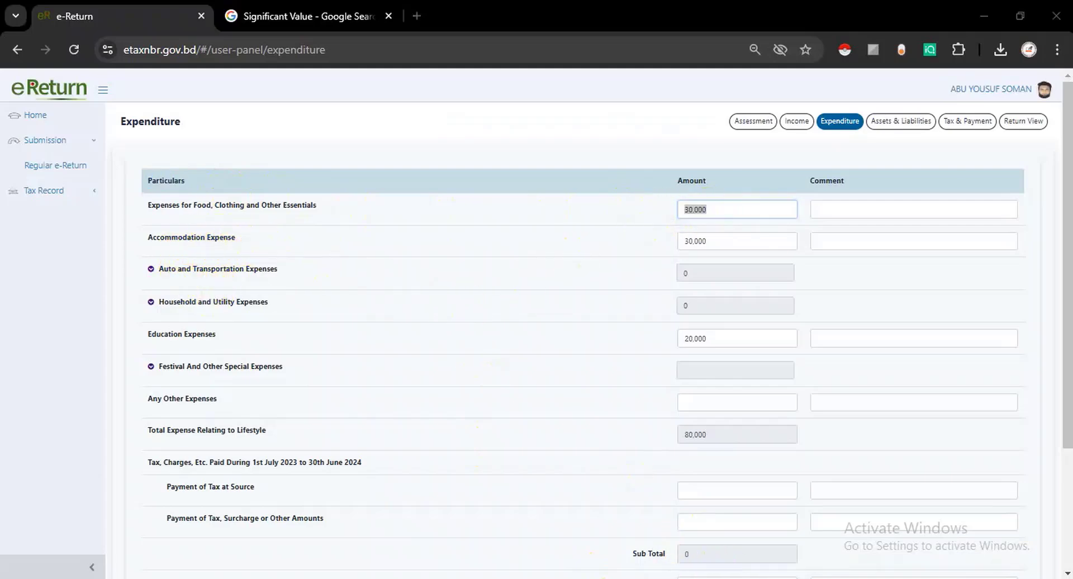
- Check the 30,000 Accommodation and 20,000 Education expenses against the spreadsheet
{"action": "key", "text": "alt+Tab"}
{"action": "left_click", "coordinate": [360, 284]}
{"action": "left_click", "coordinate": [641, 282]}
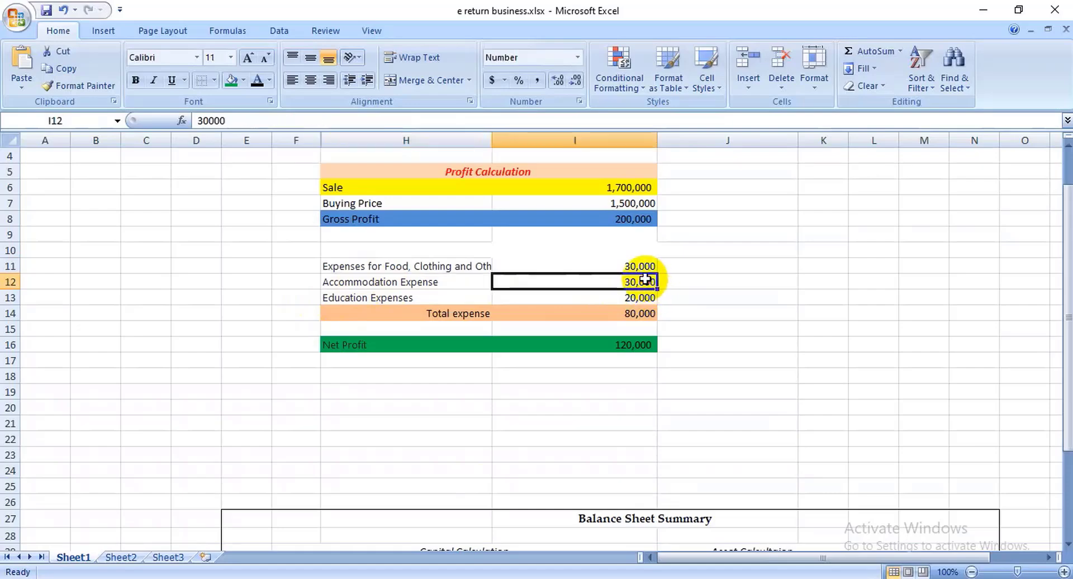
{"action": "left_click", "coordinate": [382, 297]}
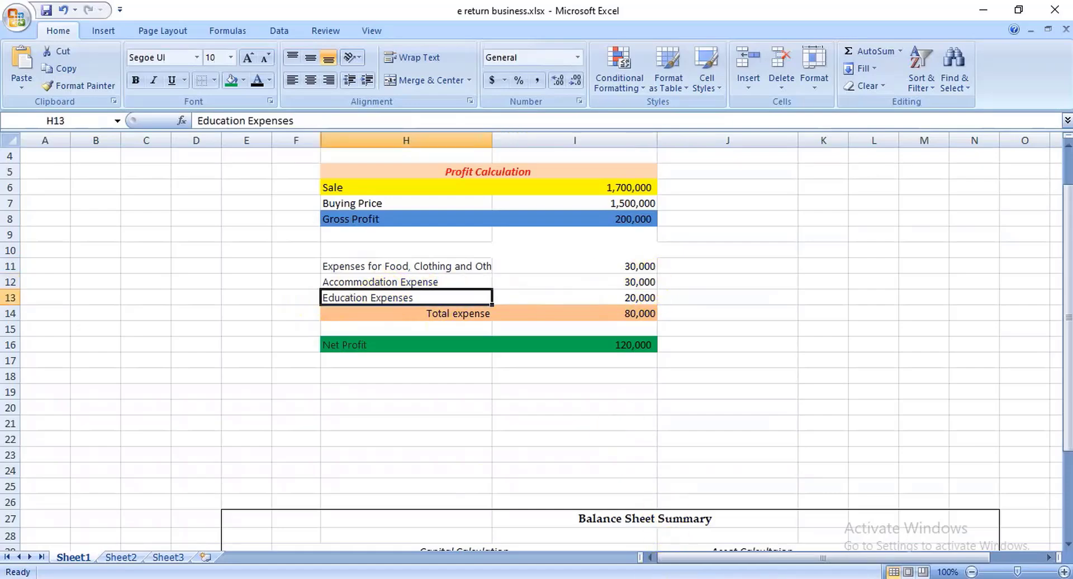
{"action": "key", "text": "alt+Tab"}
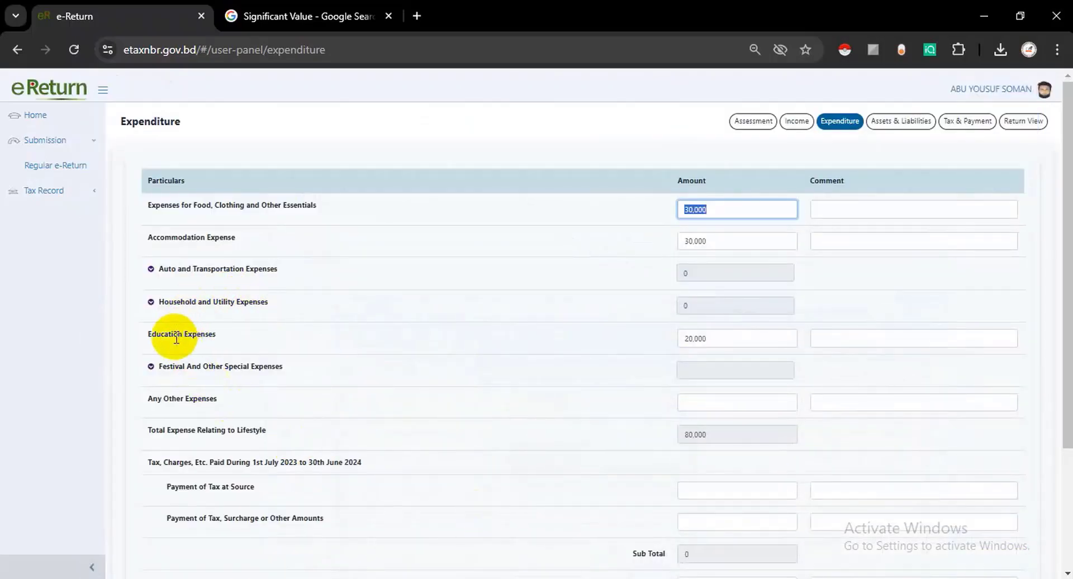
{"action": "left_click_drag", "start_coordinate": [169, 335], "coordinate": [230, 338]}
{"action": "double_click", "coordinate": [695, 339]}
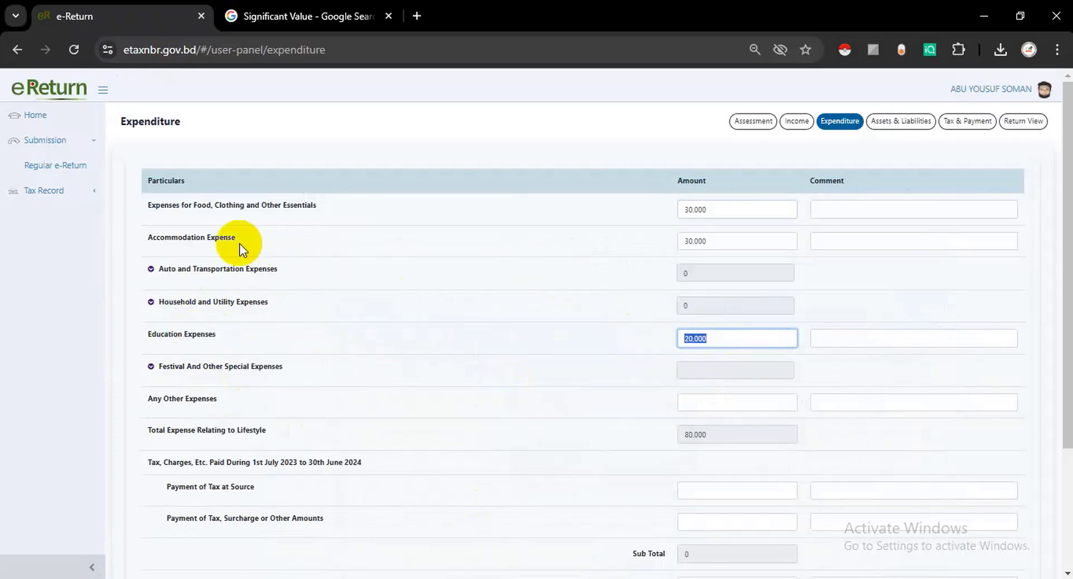
{"action": "left_click_drag", "start_coordinate": [183, 239], "coordinate": [267, 242]}
{"action": "double_click", "coordinate": [759, 245]}
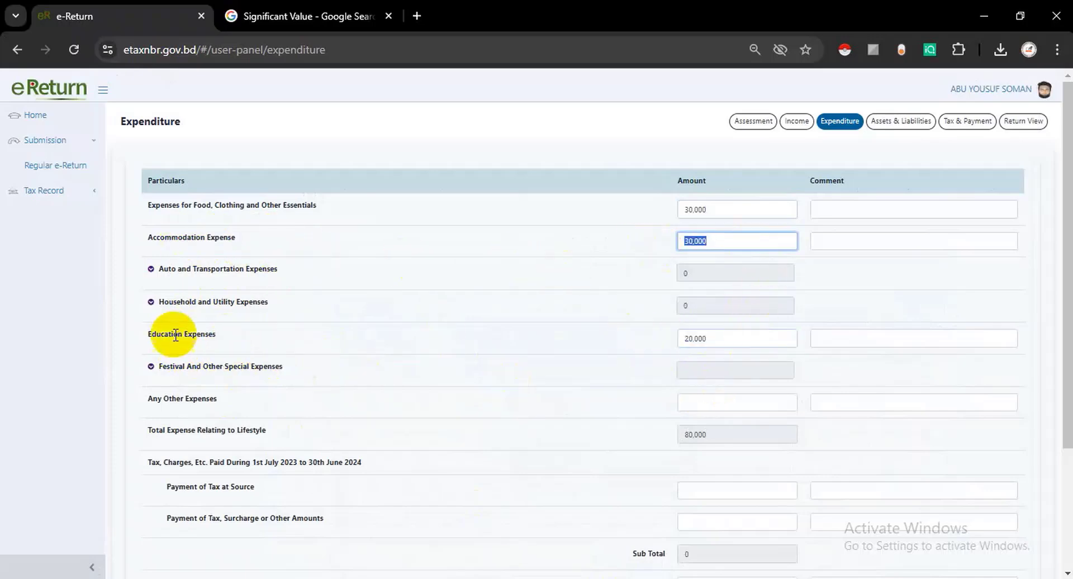
{"action": "left_click_drag", "start_coordinate": [173, 336], "coordinate": [220, 336]}
{"action": "double_click", "coordinate": [722, 339]}
- Save the expenditure page and continue to Assets & Liabilities
{"action": "scroll", "coordinate": [623, 501], "scroll_direction": "down", "scroll_amount": 3}
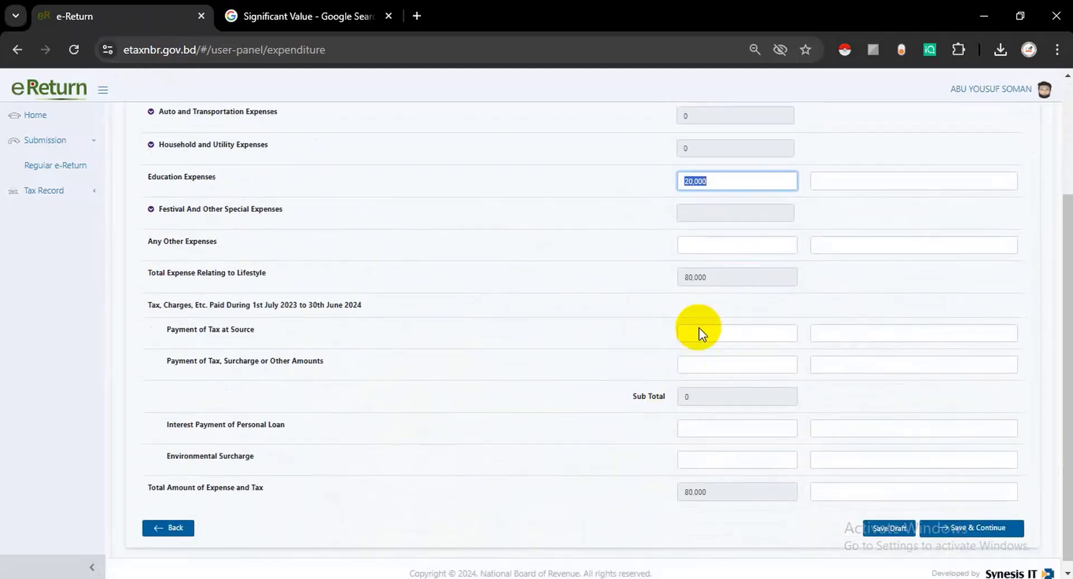
{"action": "left_click", "coordinate": [667, 277]}
{"action": "scroll", "coordinate": [682, 390], "scroll_direction": "down", "scroll_amount": 1}
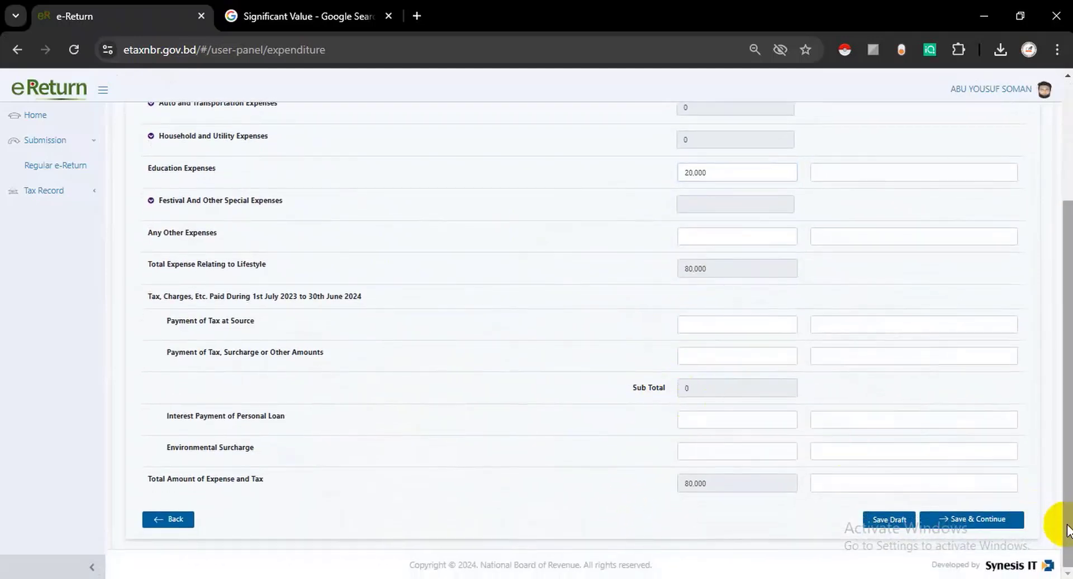
{"action": "left_click", "coordinate": [989, 520]}
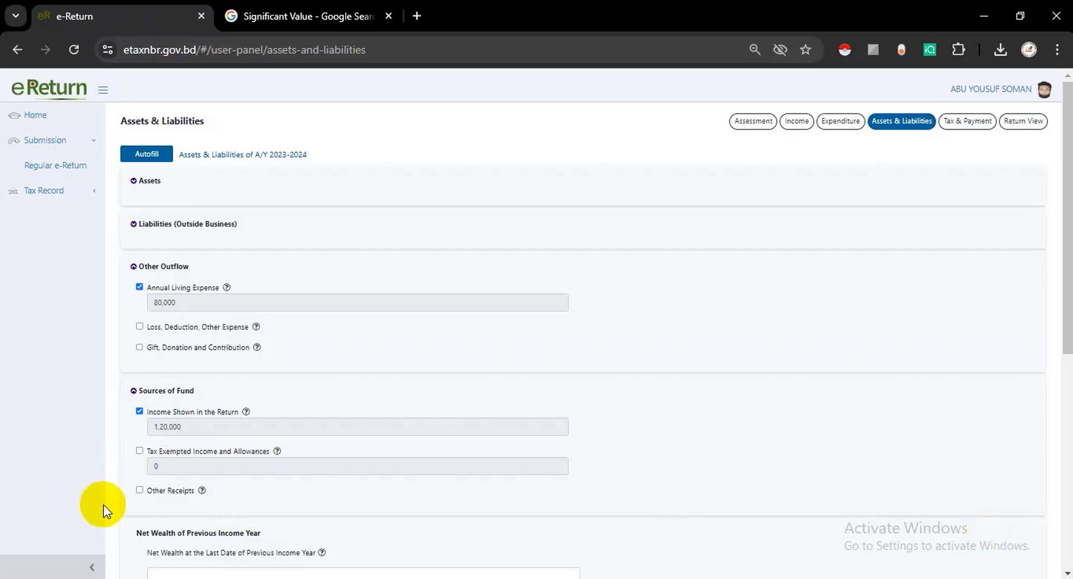
- Under Assets, tick Business Capital and Business Capital Other than Director's Shareholdings
{"action": "left_click", "coordinate": [135, 182]}
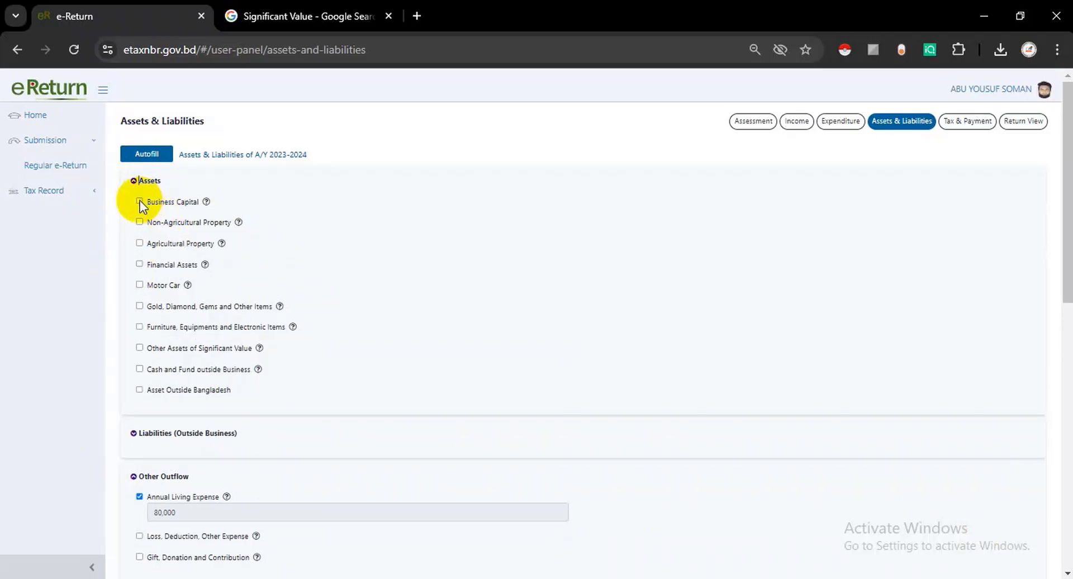
{"action": "left_click", "coordinate": [140, 202]}
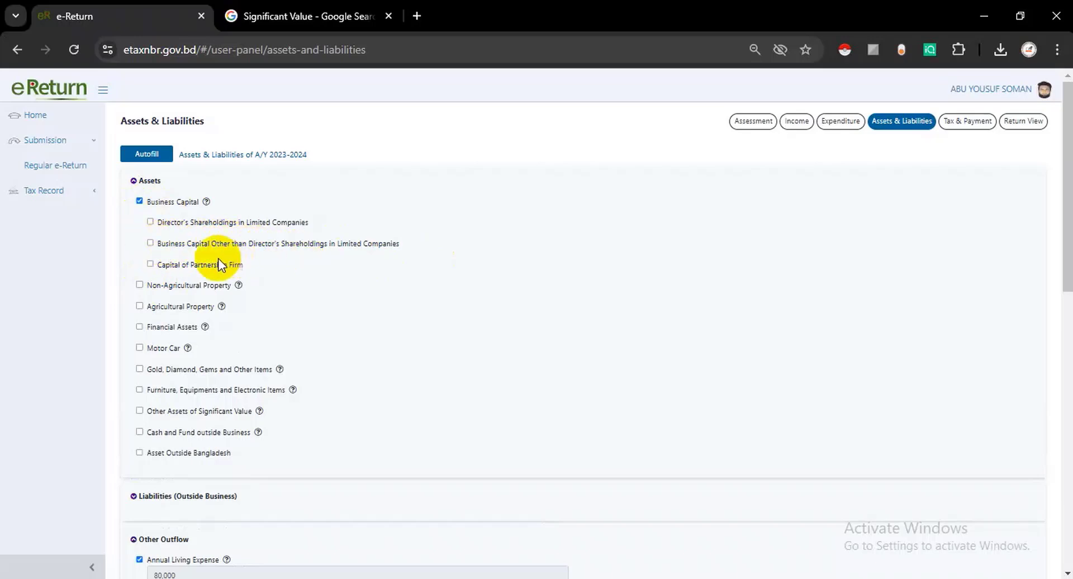
{"action": "left_click", "coordinate": [150, 243]}
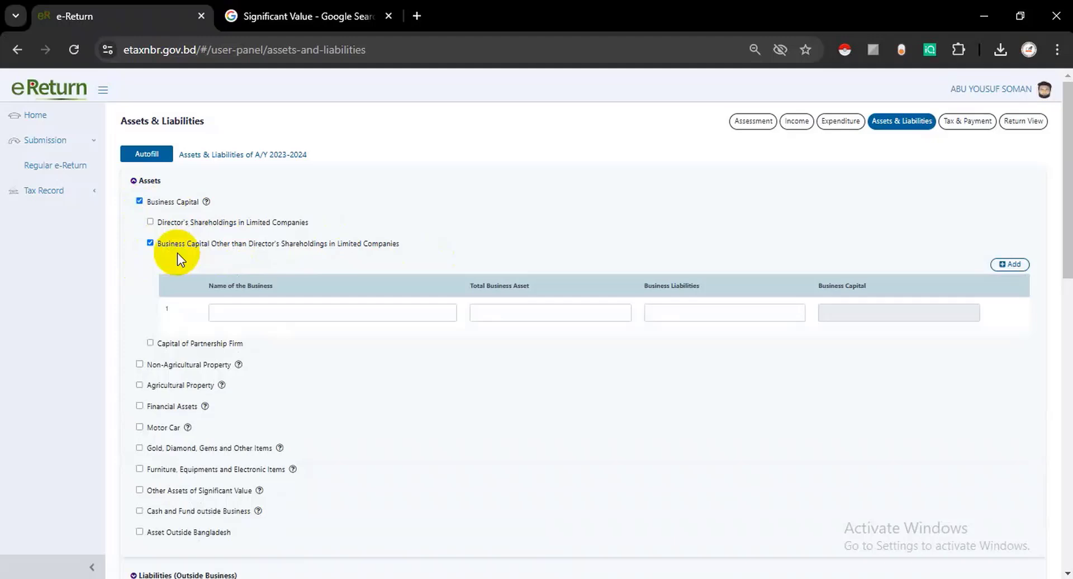
- Fill the business name from the saved autofill suggestion
{"action": "left_click", "coordinate": [224, 313]}
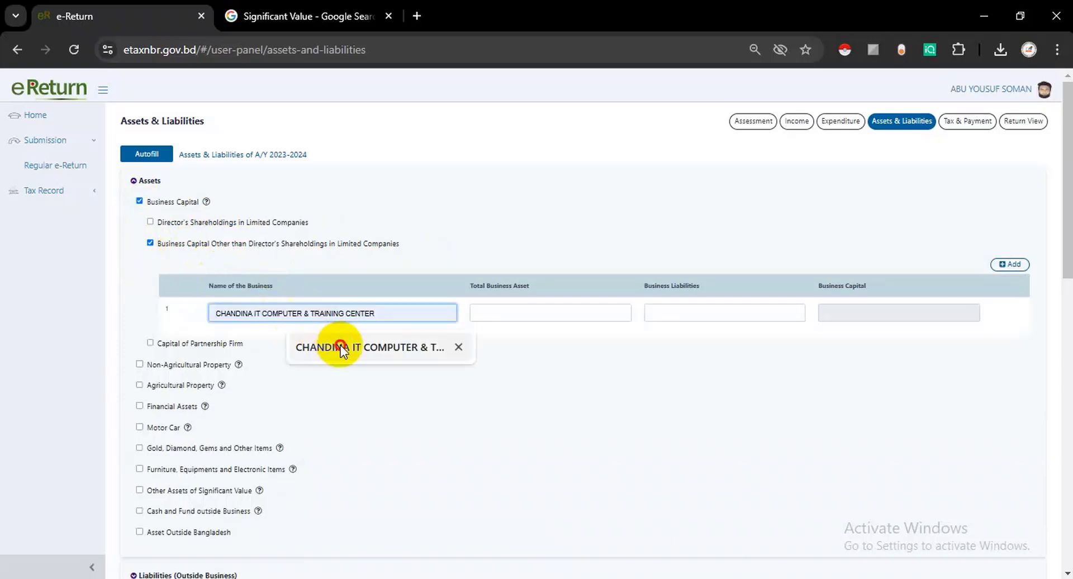
{"action": "left_click", "coordinate": [331, 348]}
{"action": "left_click", "coordinate": [506, 316]}
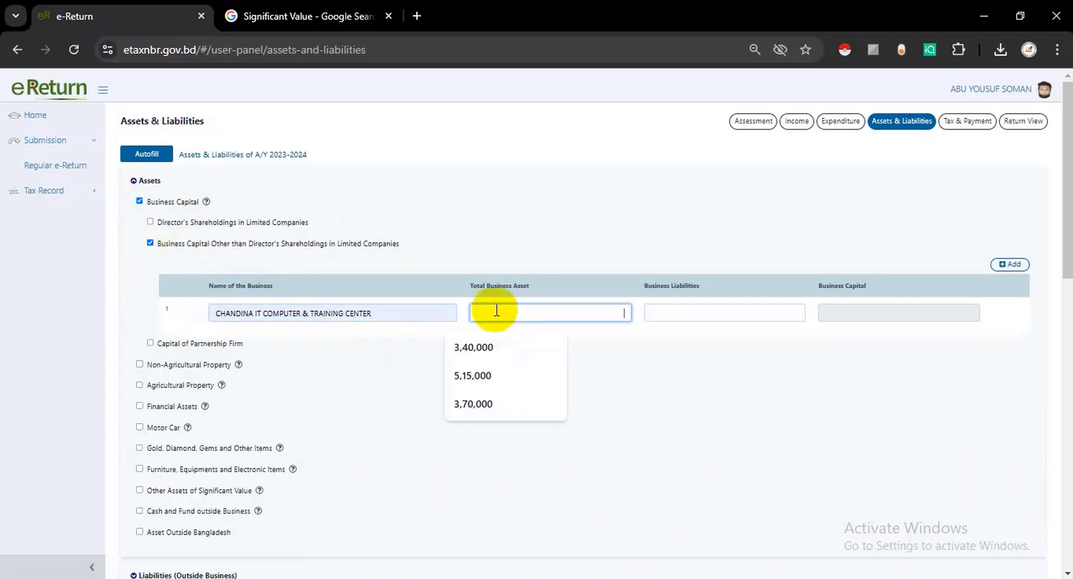
- Enter total business asset 3,40,000 copied from Excel and business liabilities 0
{"action": "left_click_drag", "start_coordinate": [469, 286], "coordinate": [528, 287]}
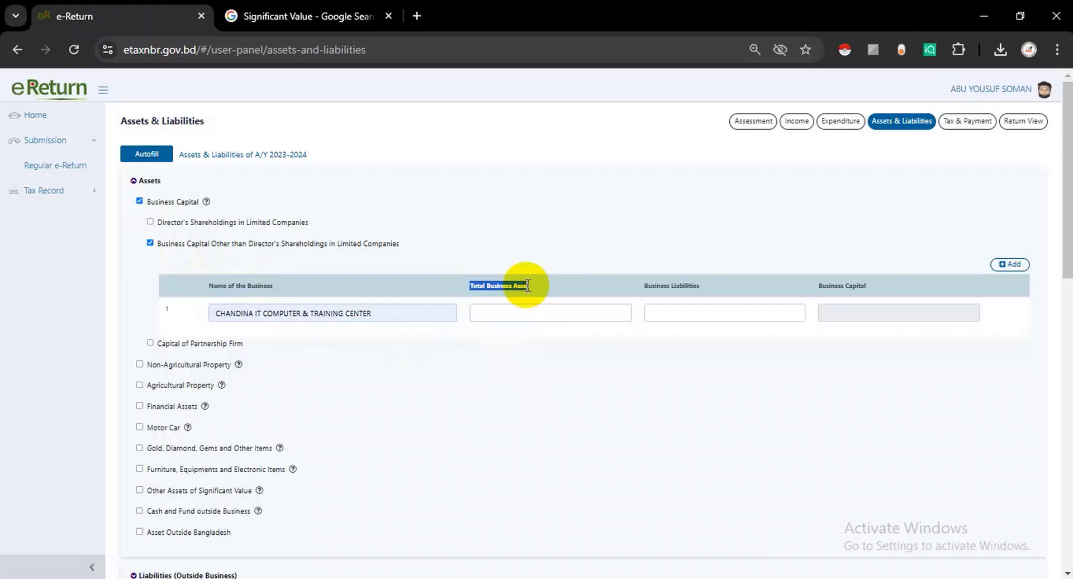
{"action": "left_click", "coordinate": [657, 576]}
{"action": "scroll", "coordinate": [542, 419], "scroll_direction": "down", "scroll_amount": 5}
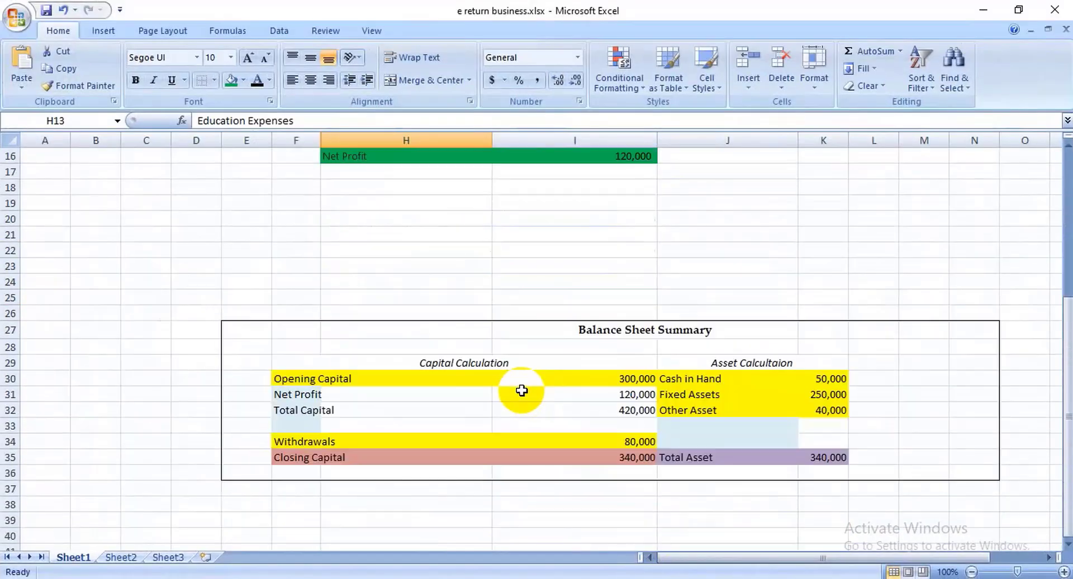
{"action": "scroll", "coordinate": [522, 391], "scroll_direction": "down", "scroll_amount": 2}
{"action": "left_click", "coordinate": [629, 363]}
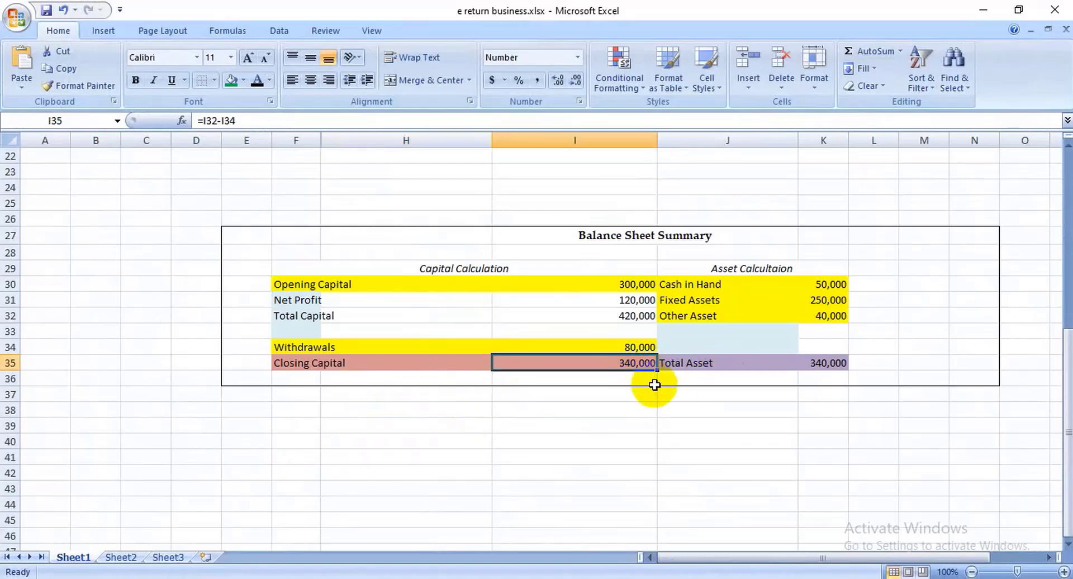
{"action": "key", "text": "ctrl+c"}
{"action": "key", "text": "alt+Tab"}
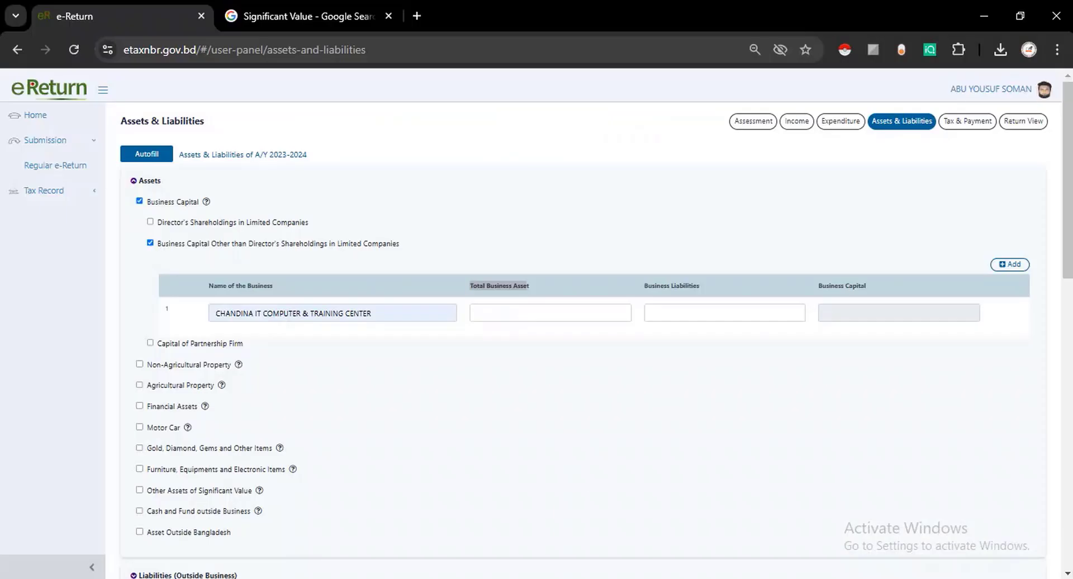
{"action": "left_click", "coordinate": [510, 312]}
{"action": "key", "text": "ctrl+v"}
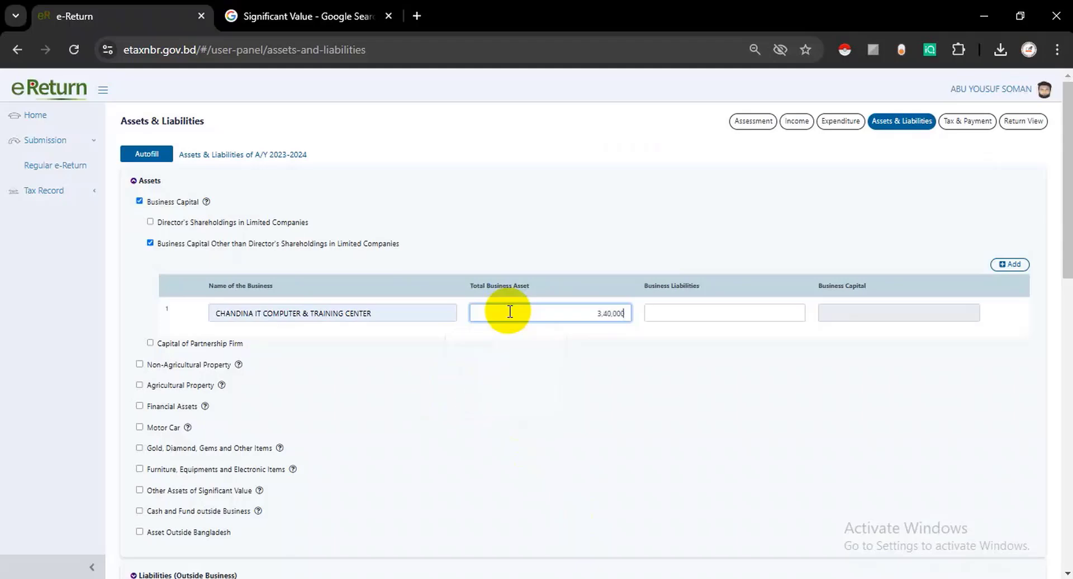
{"action": "left_click", "coordinate": [678, 316]}
{"action": "left_click", "coordinate": [646, 352]}
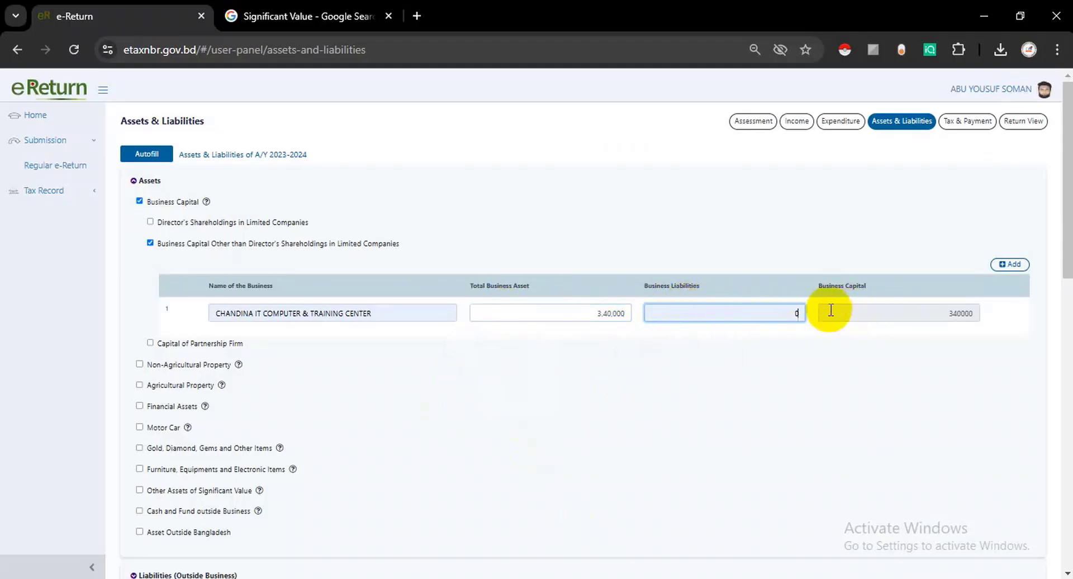
{"action": "scroll", "coordinate": [139, 386], "scroll_direction": "down", "scroll_amount": 2}
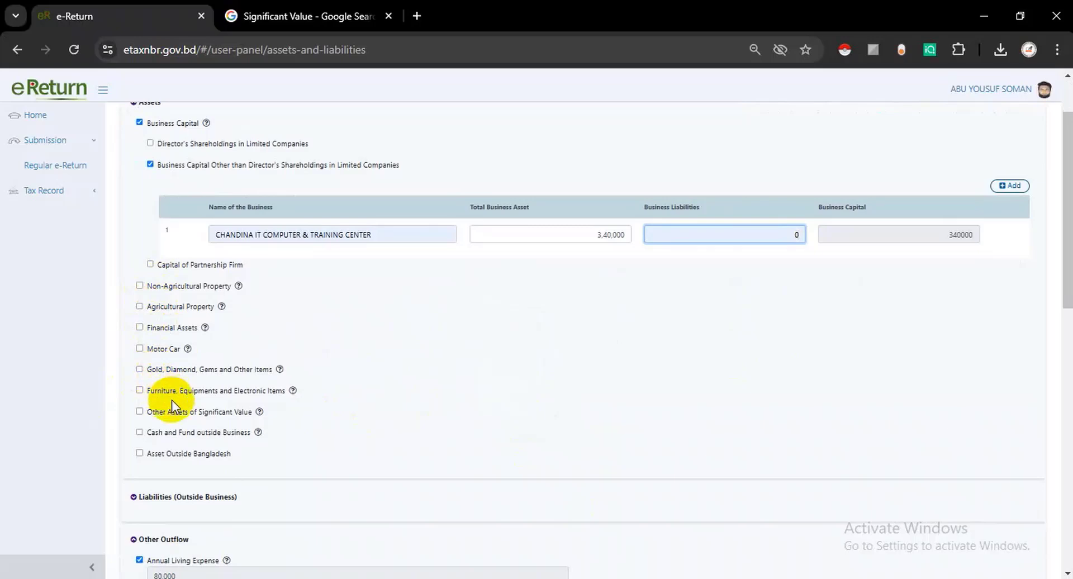
- Add 2 purchased furniture and electronic items valued at 40,000
{"action": "left_click", "coordinate": [140, 390]}
{"action": "left_click", "coordinate": [242, 459]}
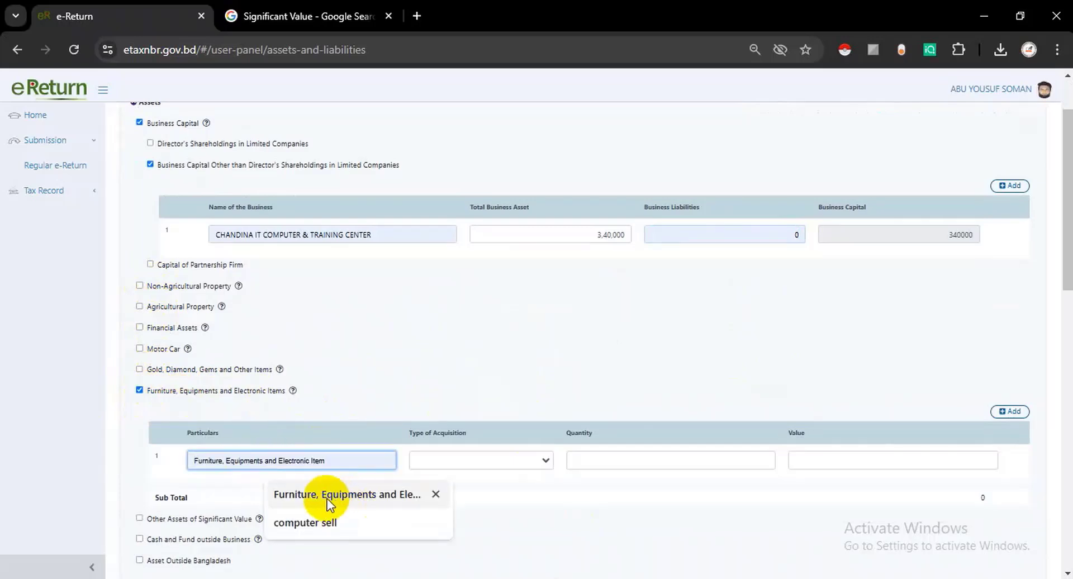
{"action": "left_click", "coordinate": [345, 495]}
{"action": "left_click", "coordinate": [469, 460]}
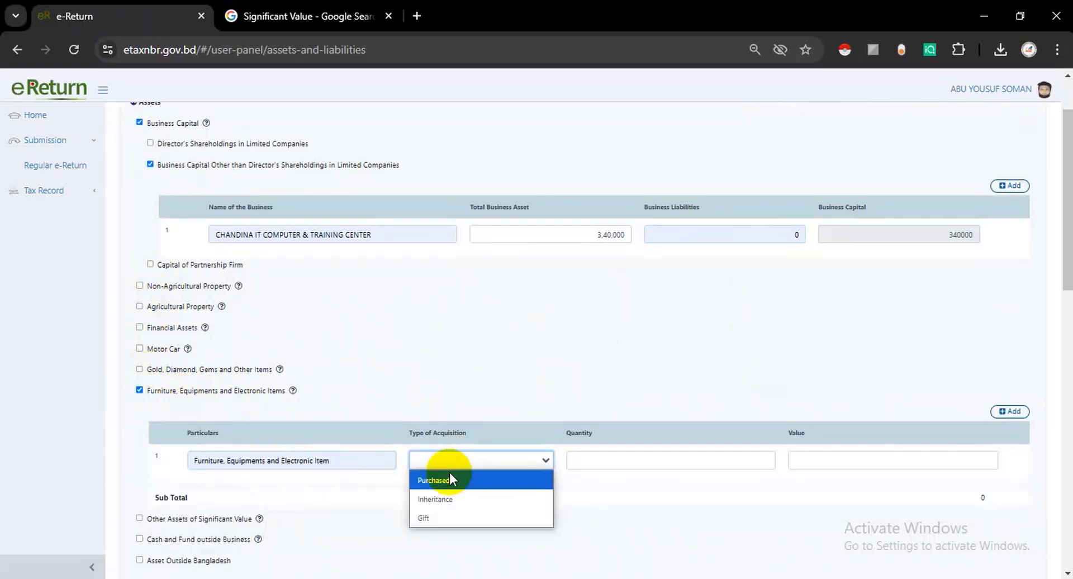
{"action": "left_click", "coordinate": [448, 475]}
{"action": "left_click", "coordinate": [597, 461]}
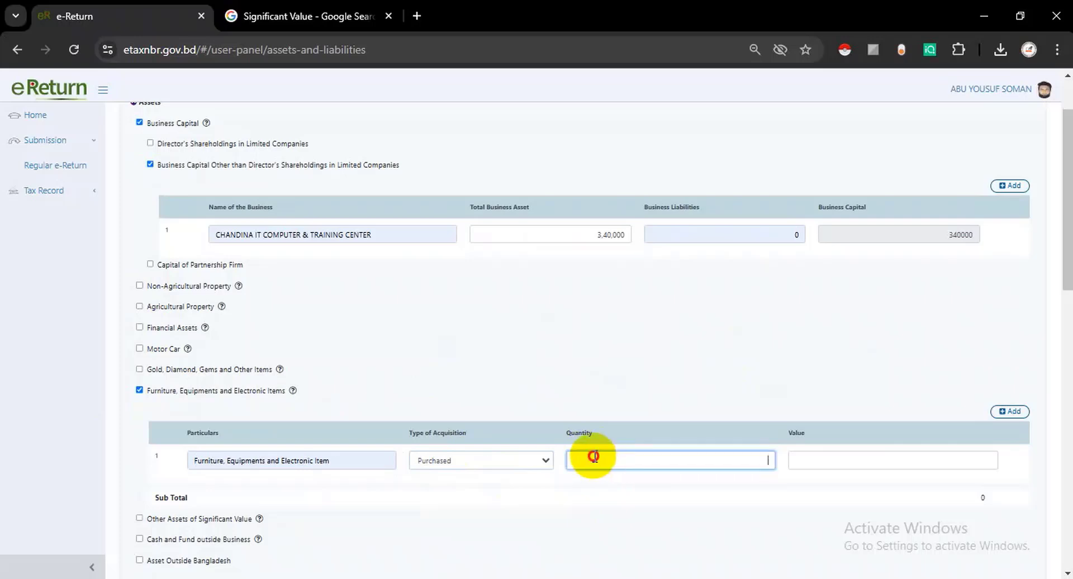
{"action": "type", "text": "2"}
{"action": "left_click", "coordinate": [798, 457]}
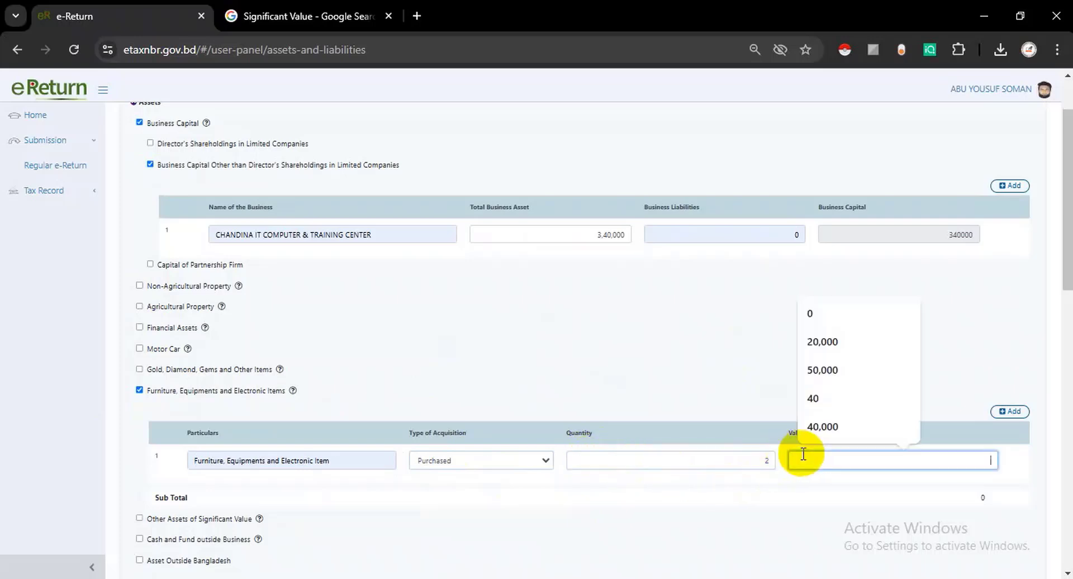
{"action": "type", "text": "400000"}
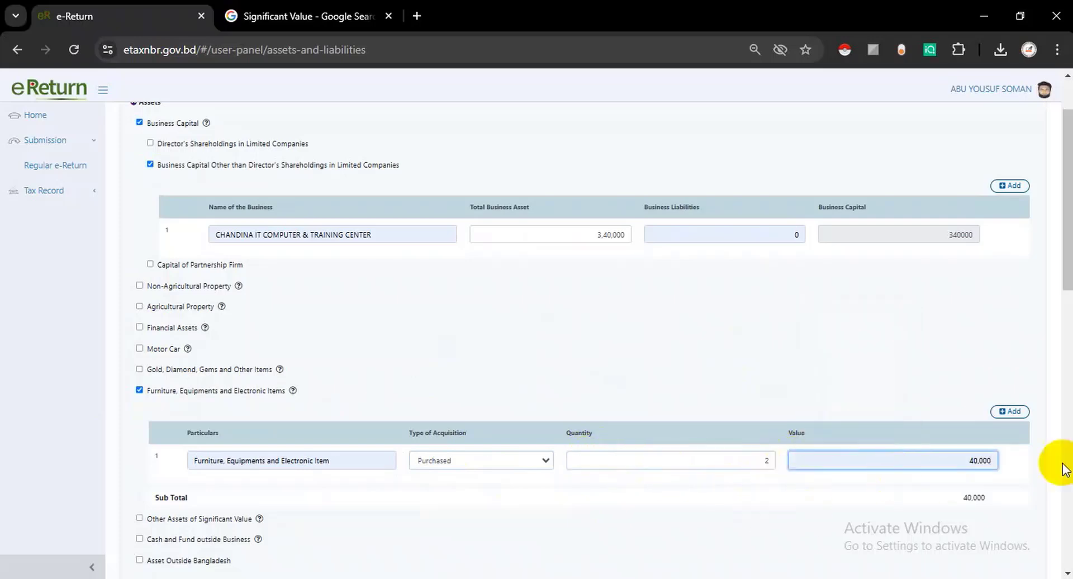
{"action": "scroll", "coordinate": [255, 441], "scroll_direction": "down", "scroll_amount": 1}
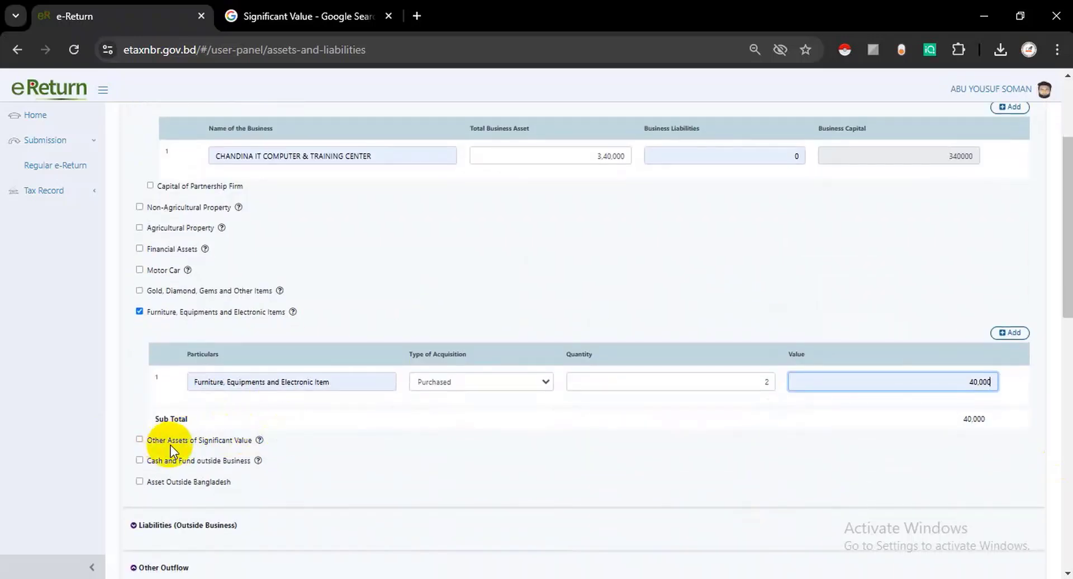
- Add a purchased Computer, quantity 1, worth 40,000 under Other Assets of Significant Value
{"action": "left_click", "coordinate": [140, 440]}
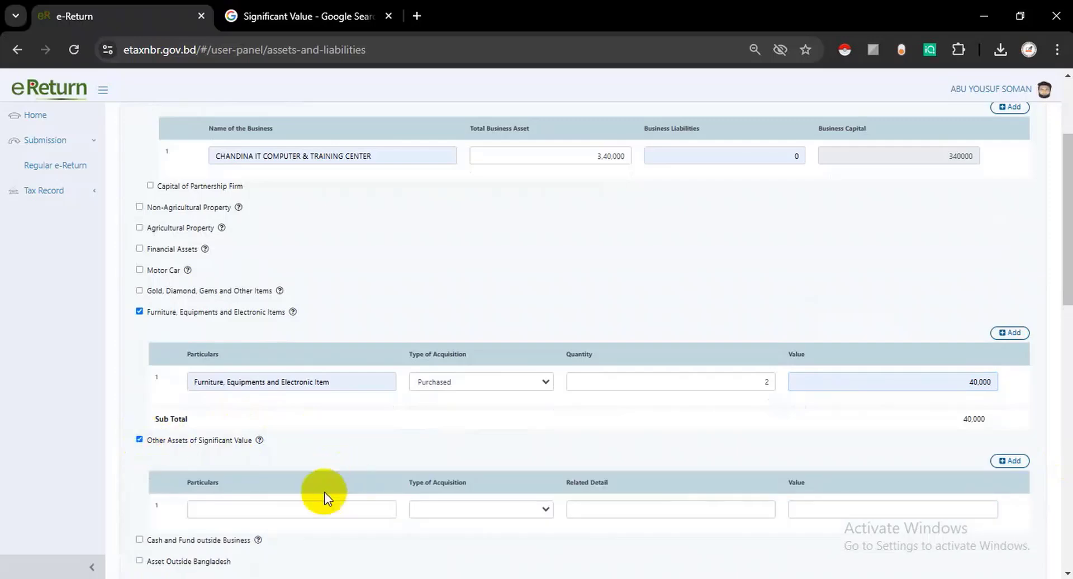
{"action": "left_click", "coordinate": [238, 507]}
{"action": "scroll", "coordinate": [274, 484], "scroll_direction": "down", "scroll_amount": 1}
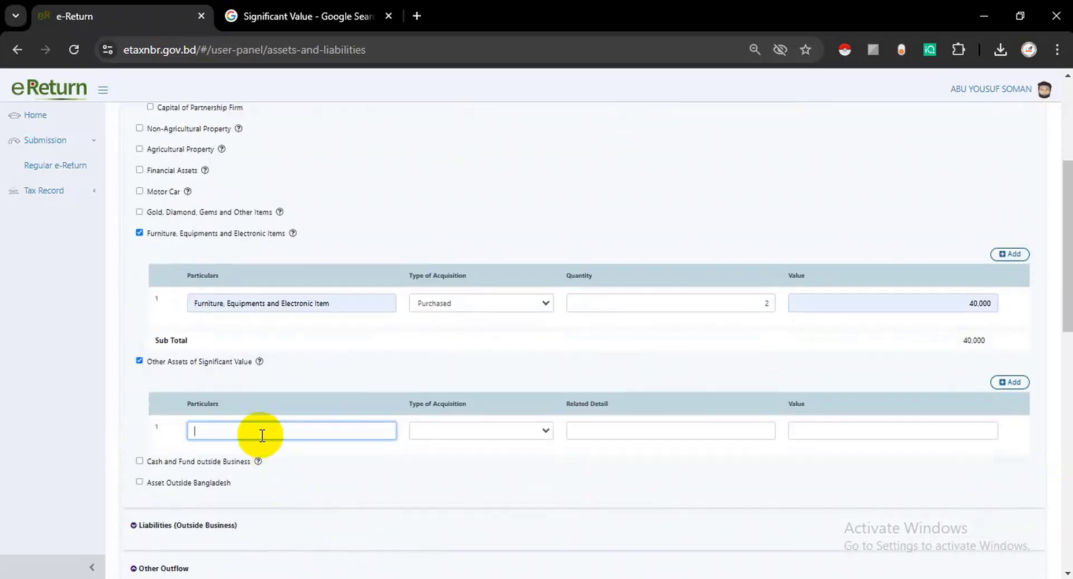
{"action": "left_click", "coordinate": [258, 427]}
{"action": "left_click", "coordinate": [295, 468]}
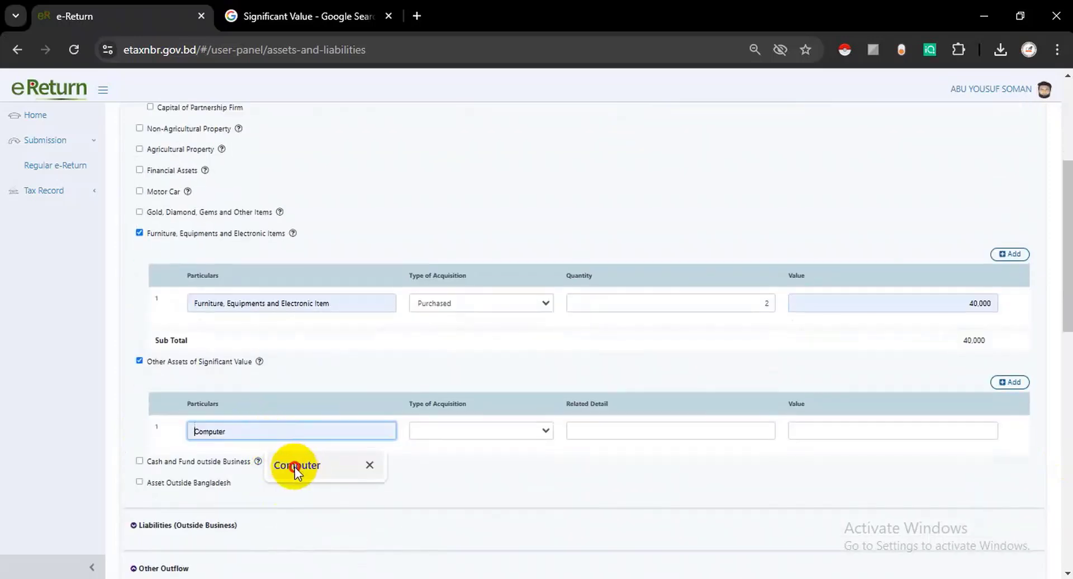
{"action": "left_click", "coordinate": [450, 432]}
{"action": "left_click", "coordinate": [442, 450]}
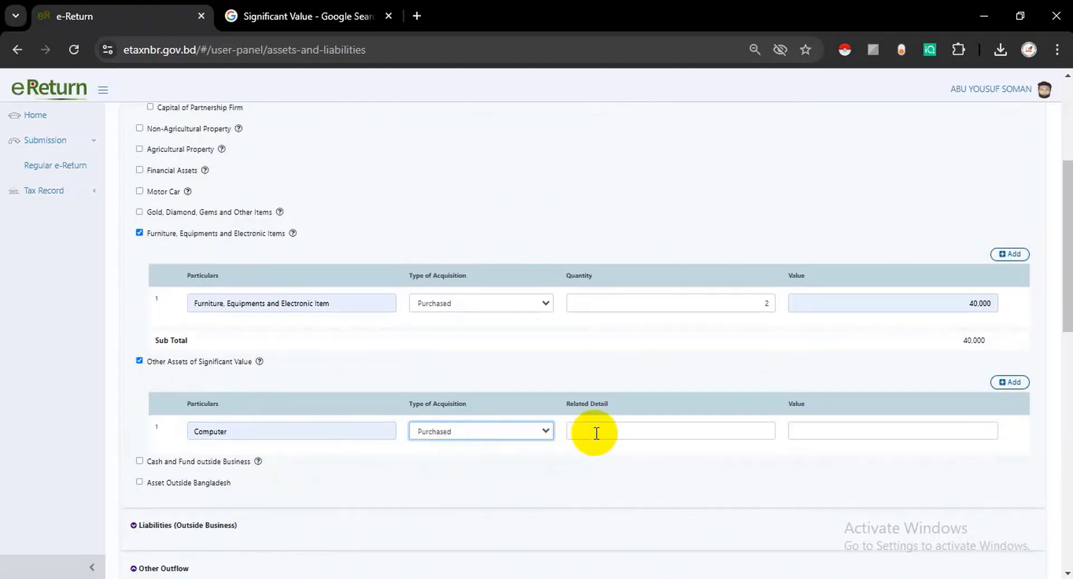
{"action": "left_click", "coordinate": [596, 434]}
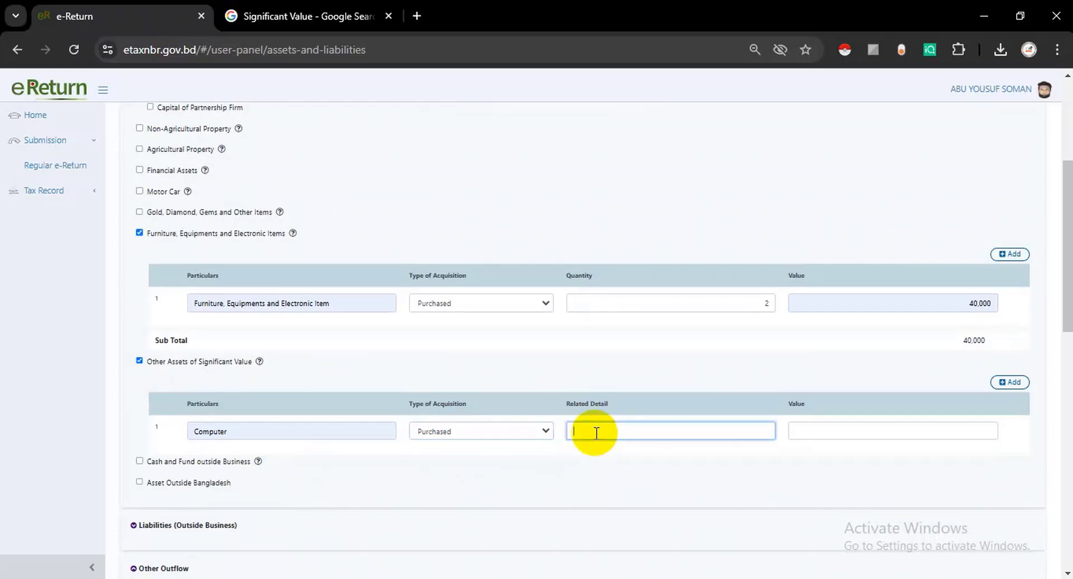
{"action": "type", "text": "1"}
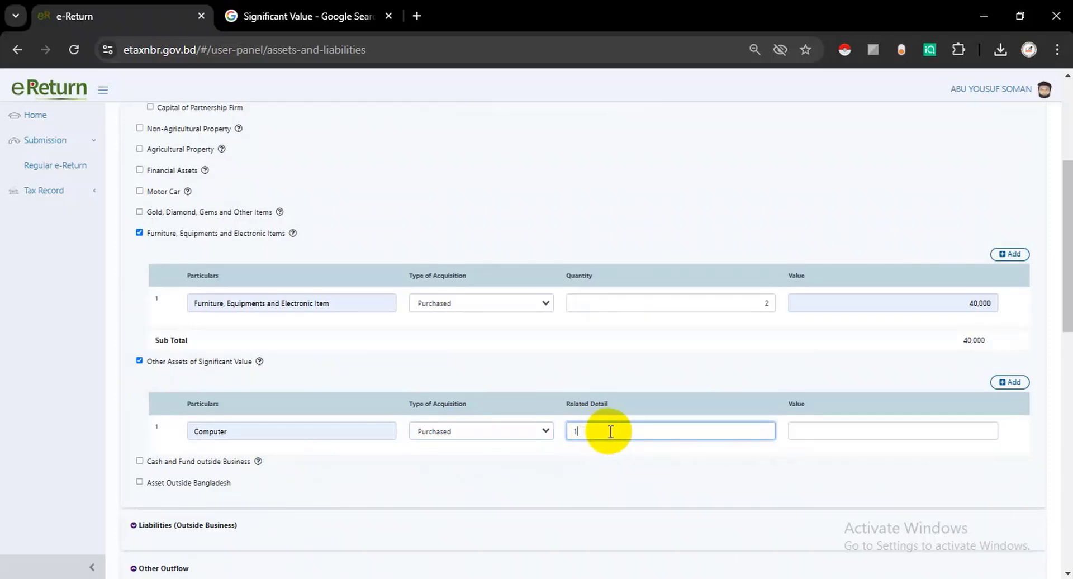
{"action": "left_click", "coordinate": [834, 429]}
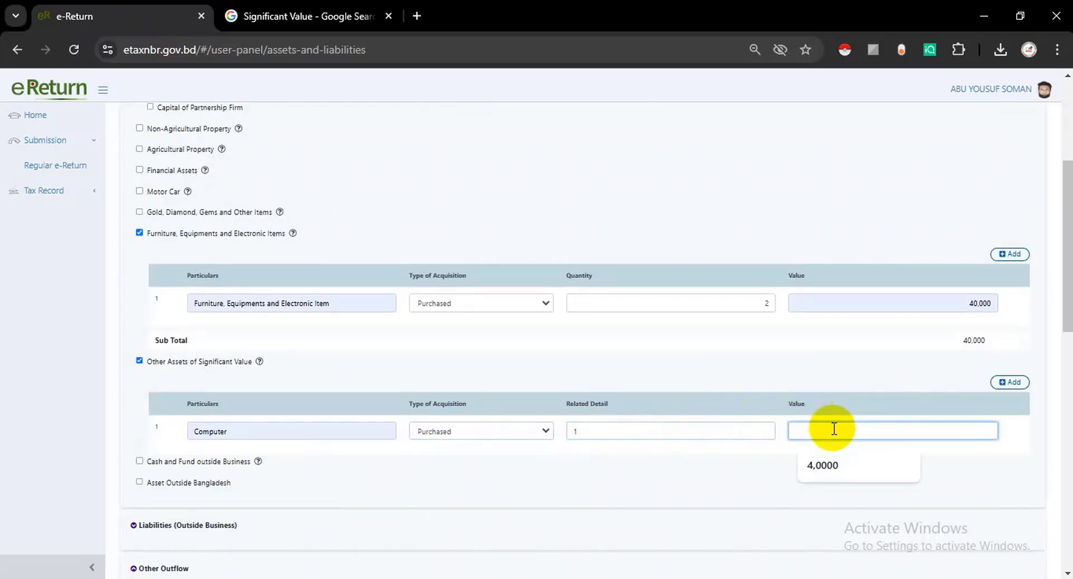
{"action": "left_click", "coordinate": [825, 469]}
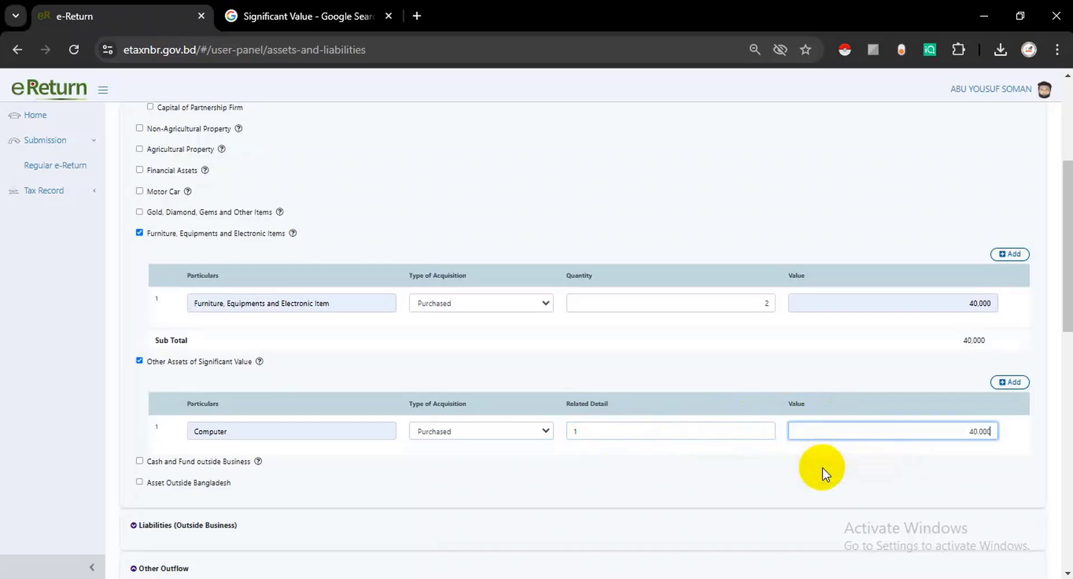
- Record 50,000 cash in hand and check the Liabilities (Outside Business) section
{"action": "left_click", "coordinate": [140, 463]}
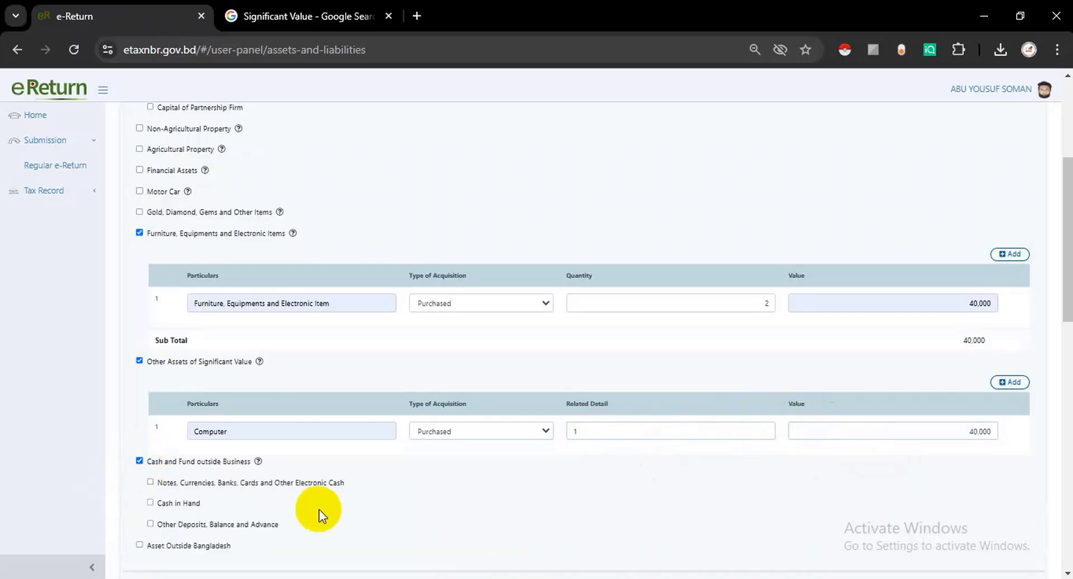
{"action": "scroll", "coordinate": [319, 510], "scroll_direction": "down", "scroll_amount": 2}
{"action": "left_click", "coordinate": [149, 424]}
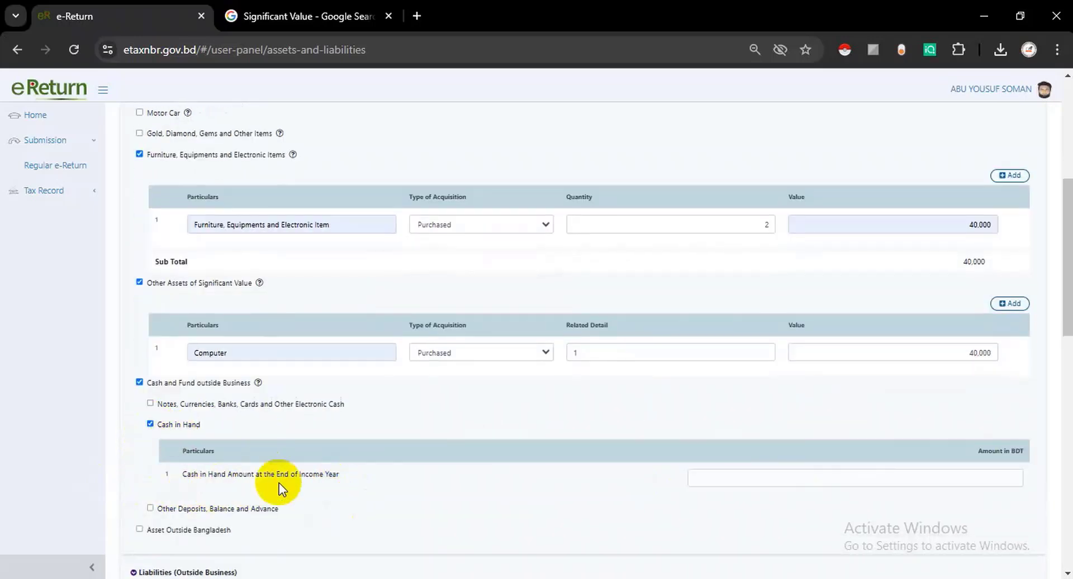
{"action": "left_click", "coordinate": [760, 478]}
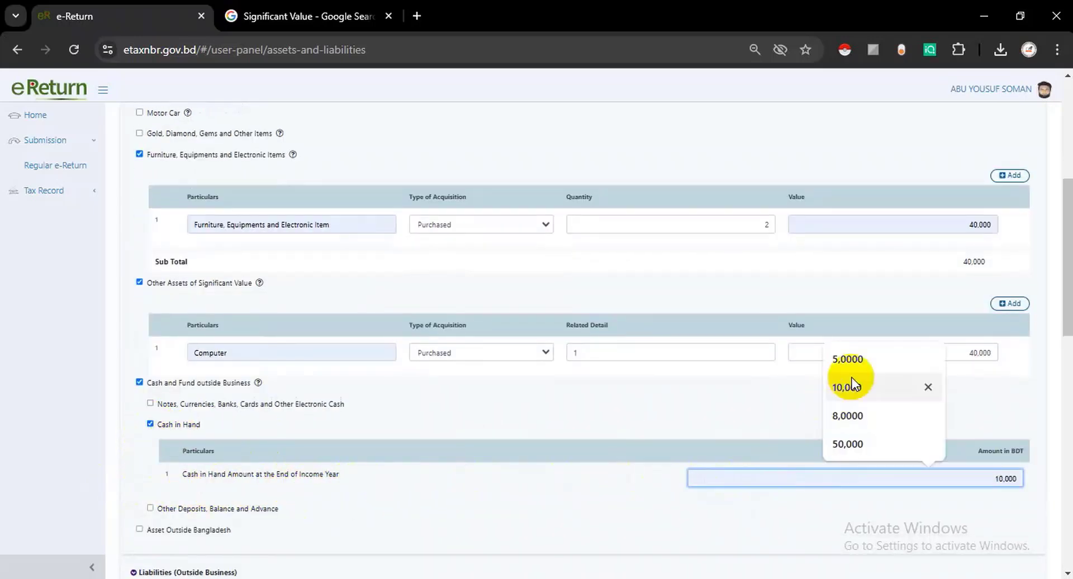
{"action": "left_click", "coordinate": [847, 443]}
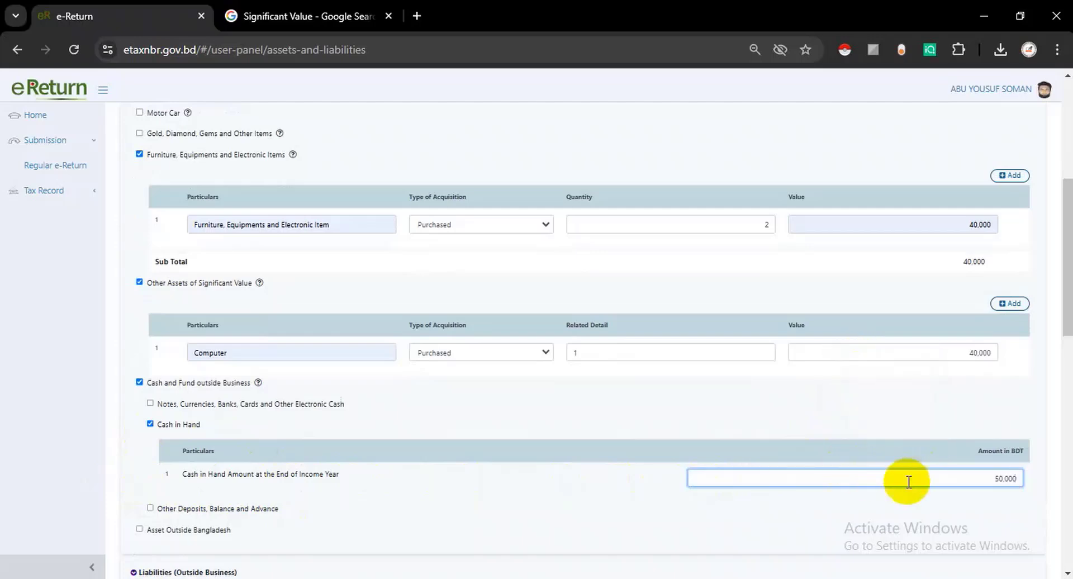
{"action": "scroll", "coordinate": [785, 451], "scroll_direction": "down", "scroll_amount": 2}
{"action": "scroll", "coordinate": [421, 361], "scroll_direction": "down", "scroll_amount": 3}
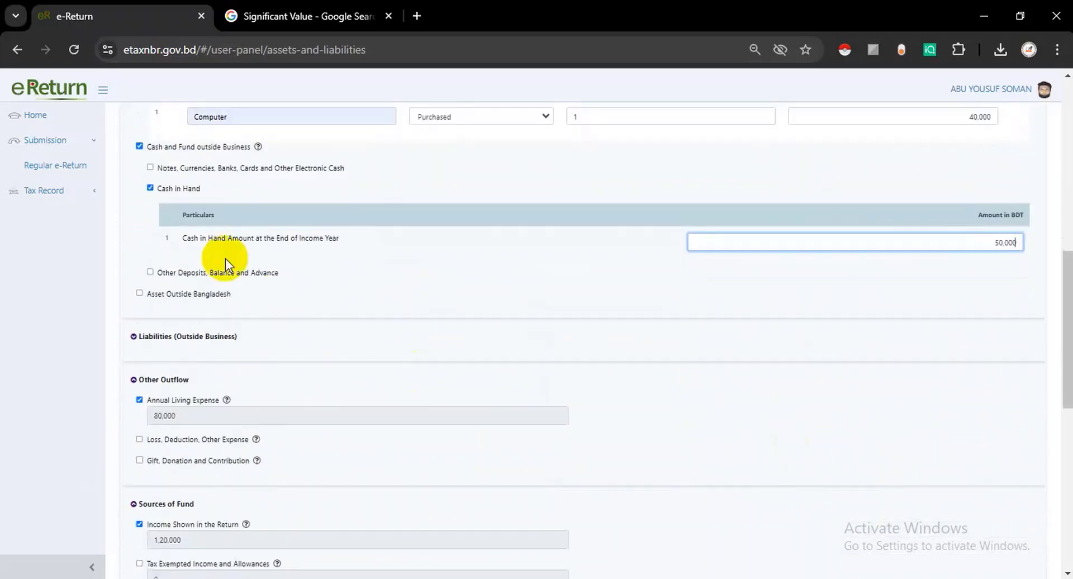
{"action": "scroll", "coordinate": [263, 313], "scroll_direction": "down", "scroll_amount": 2}
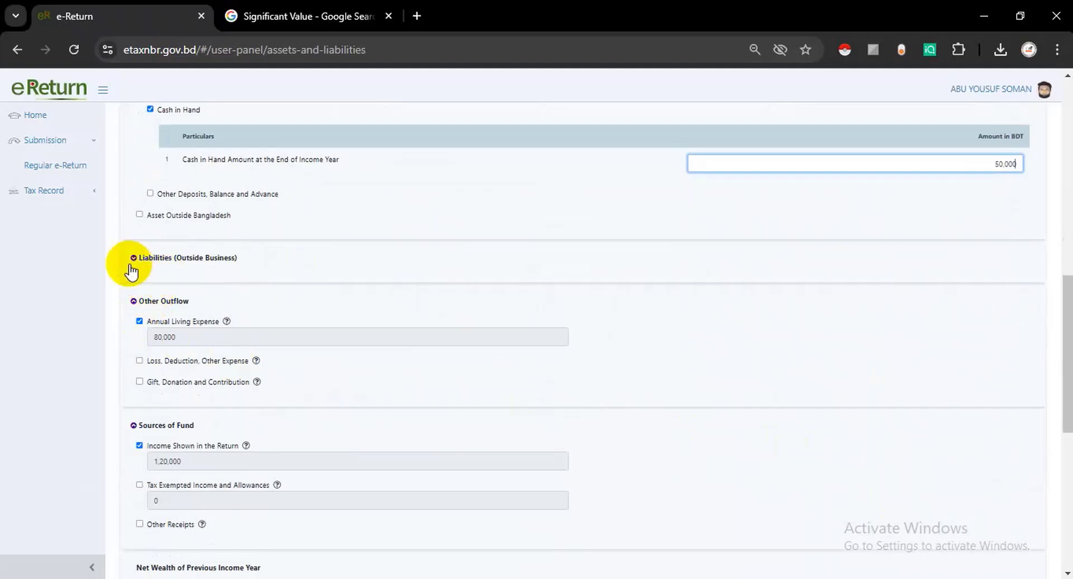
{"action": "left_click", "coordinate": [145, 262]}
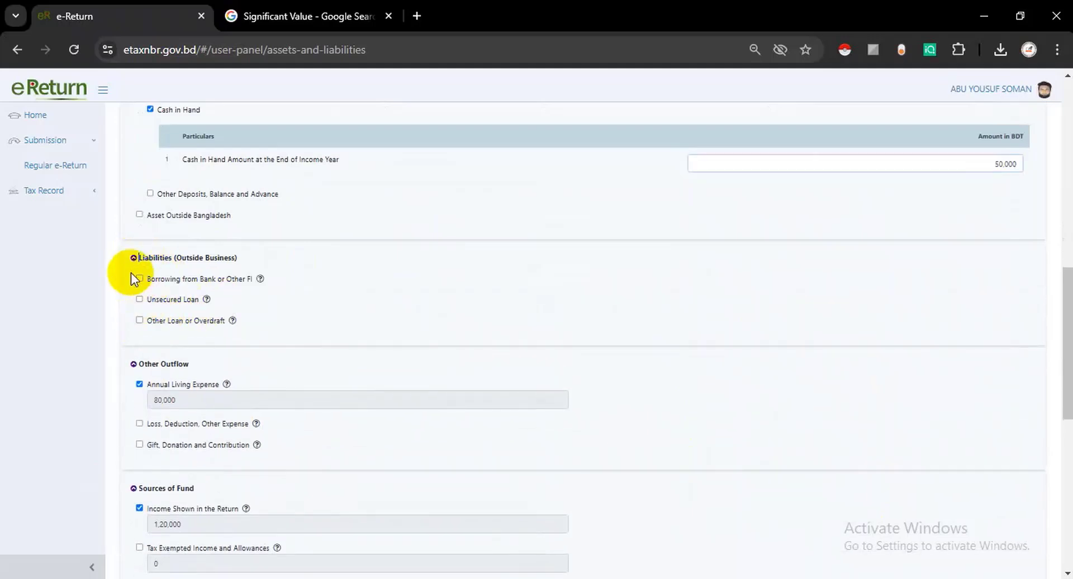
{"action": "left_click", "coordinate": [134, 257]}
{"action": "scroll", "coordinate": [163, 317], "scroll_direction": "down", "scroll_amount": 1}
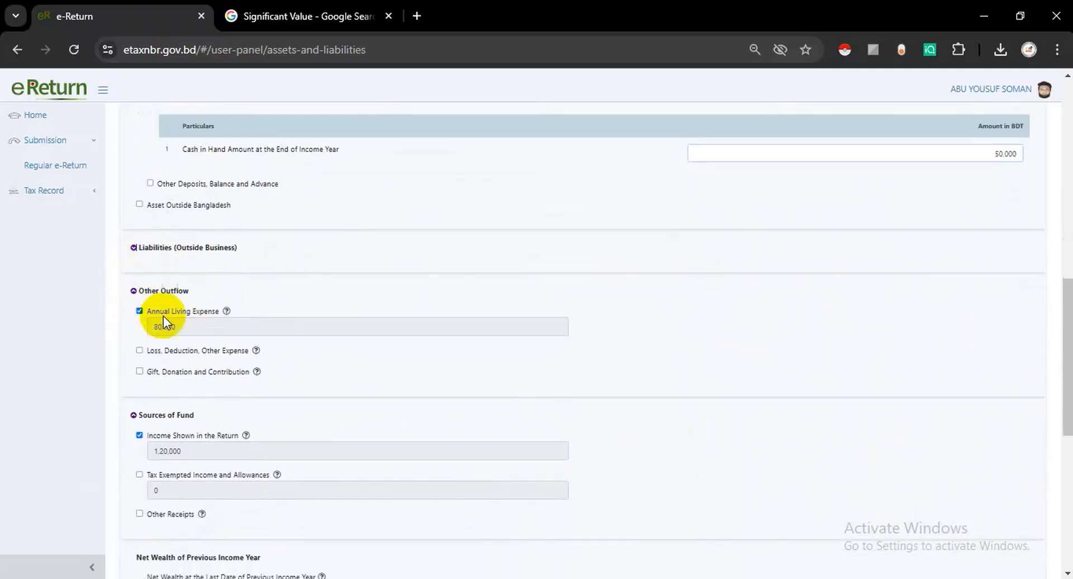
{"action": "scroll", "coordinate": [164, 316], "scroll_direction": "down", "scroll_amount": 3}
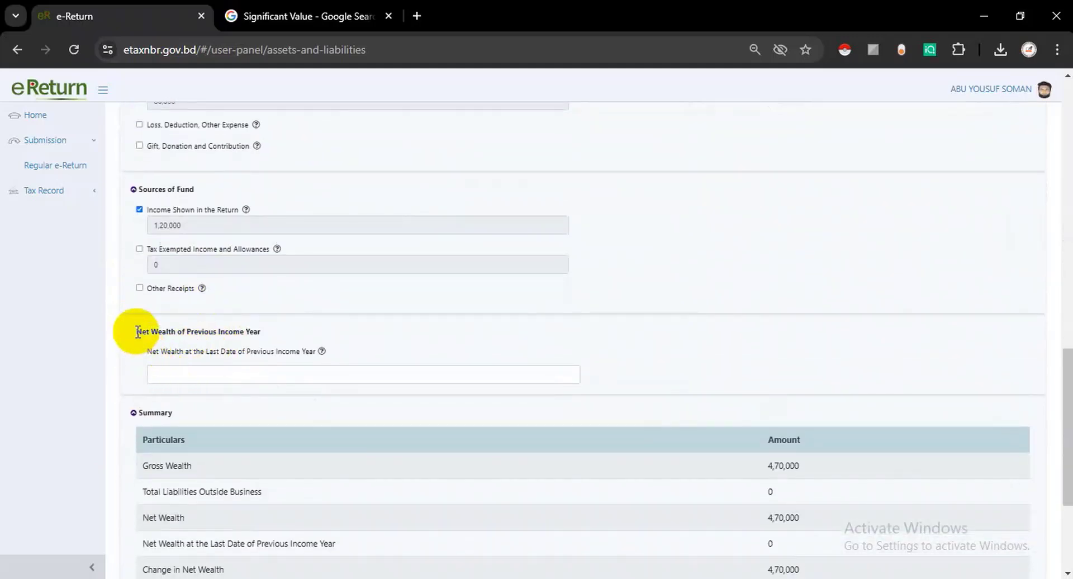
- Verify previous year's net wealth of 4,30,000 against last year's return PDF
{"action": "left_click_drag", "start_coordinate": [137, 332], "coordinate": [272, 333]}
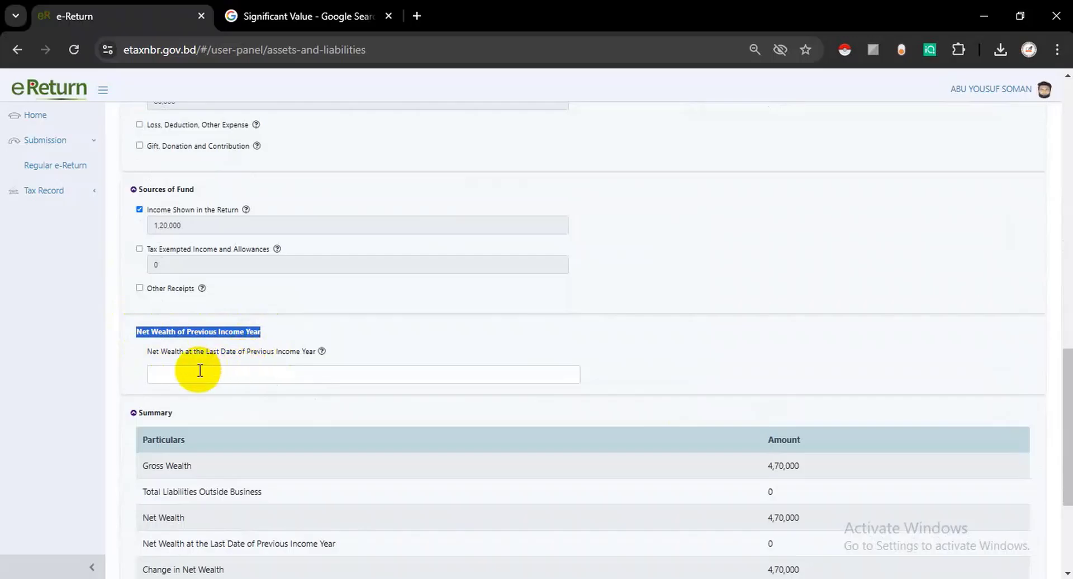
{"action": "key", "text": "alt+Tab"}
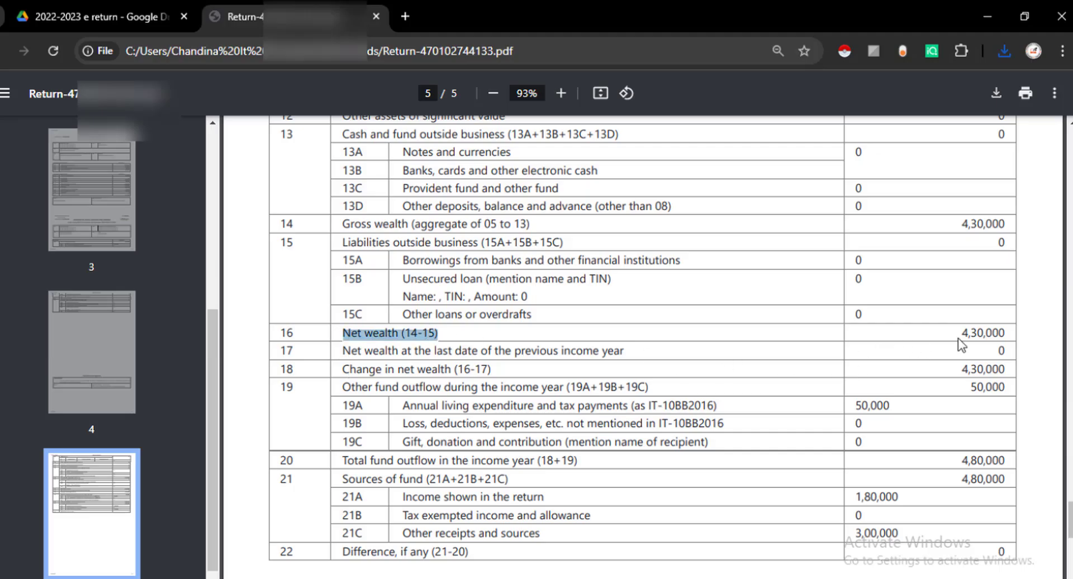
{"action": "left_click_drag", "start_coordinate": [959, 338], "coordinate": [1013, 333]}
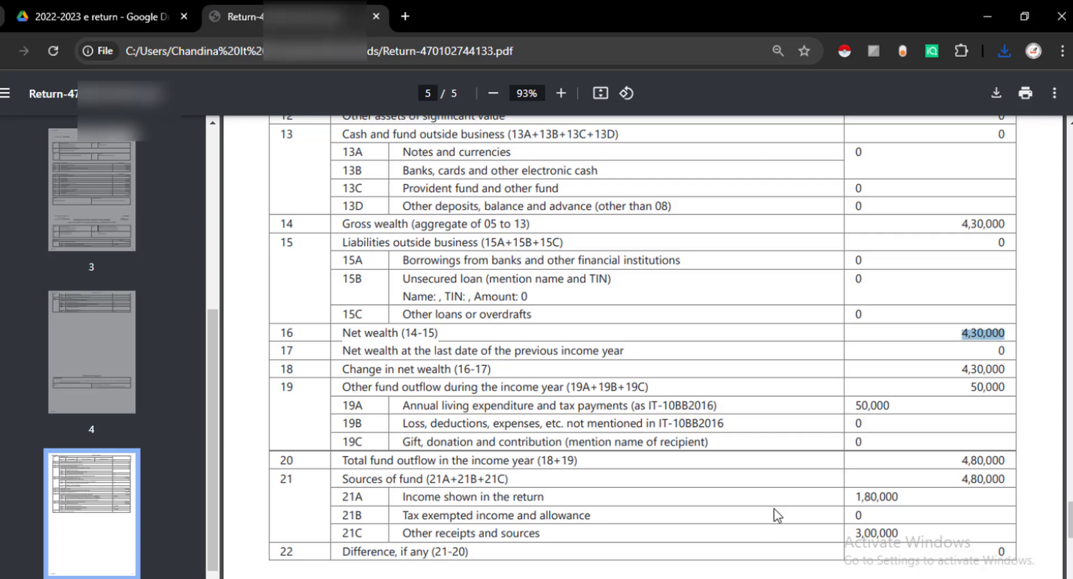
{"action": "key", "text": "alt+Tab"}
{"action": "scroll", "coordinate": [753, 385], "scroll_direction": "down", "scroll_amount": 2}
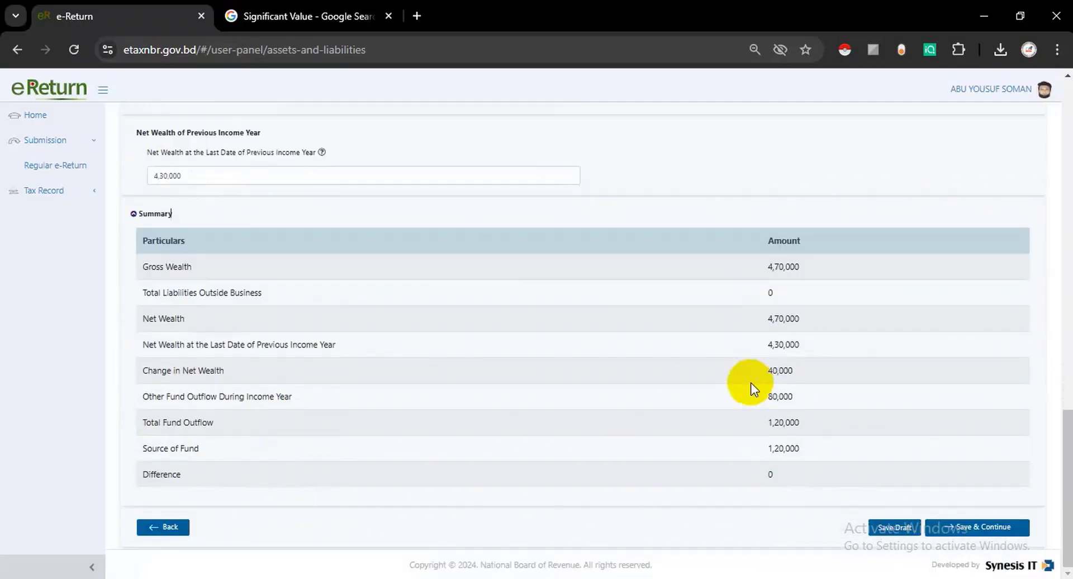
- Check the Summary table down to Source of Fund, confirming Difference is 0
{"action": "double_click", "coordinate": [152, 241]}
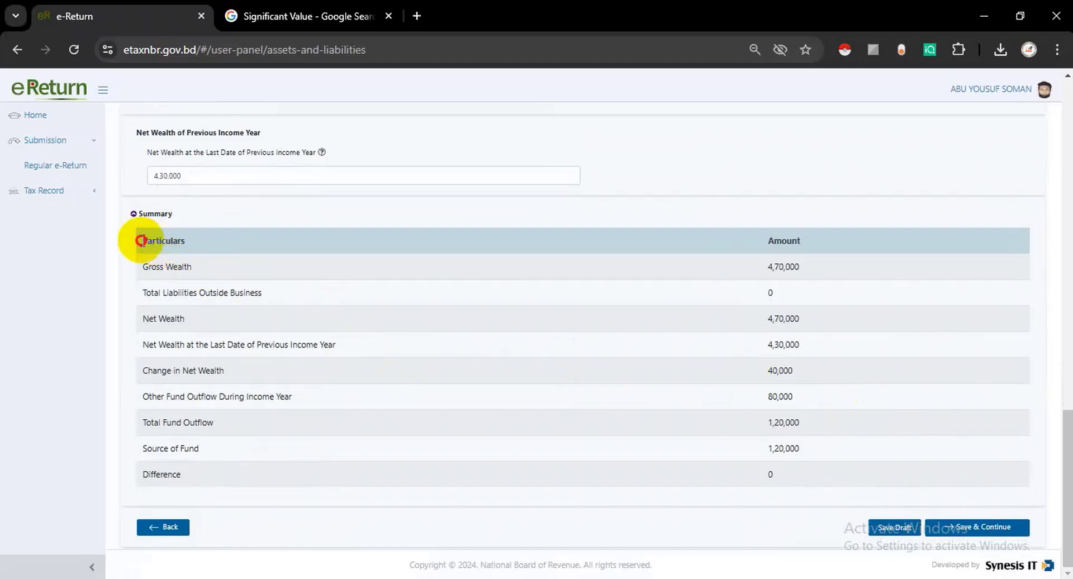
{"action": "left_click_drag", "start_coordinate": [767, 287], "coordinate": [703, 500]}
{"action": "left_click", "coordinate": [726, 471]}
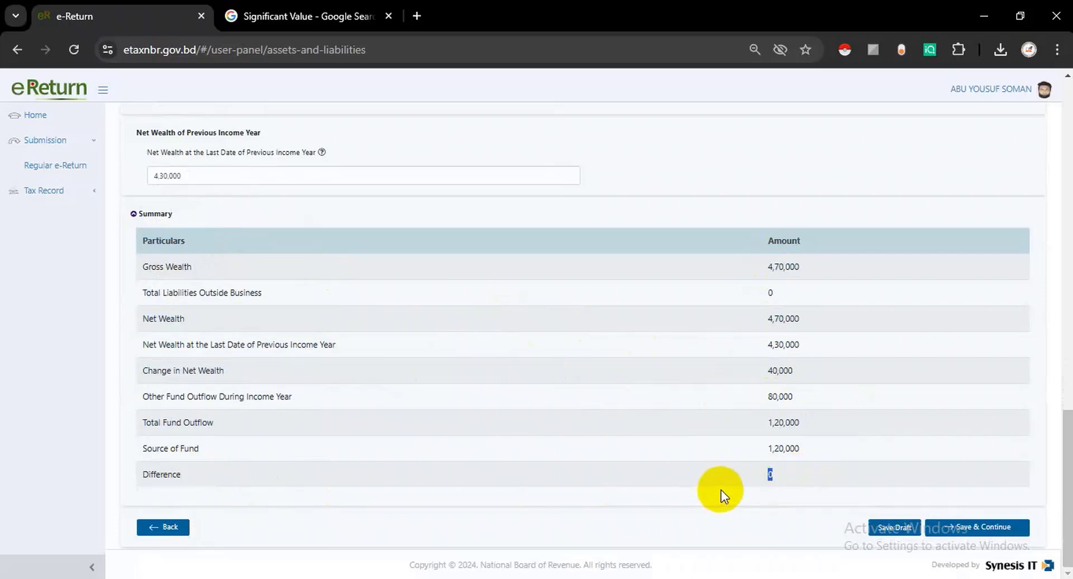
{"action": "left_click", "coordinate": [722, 491]}
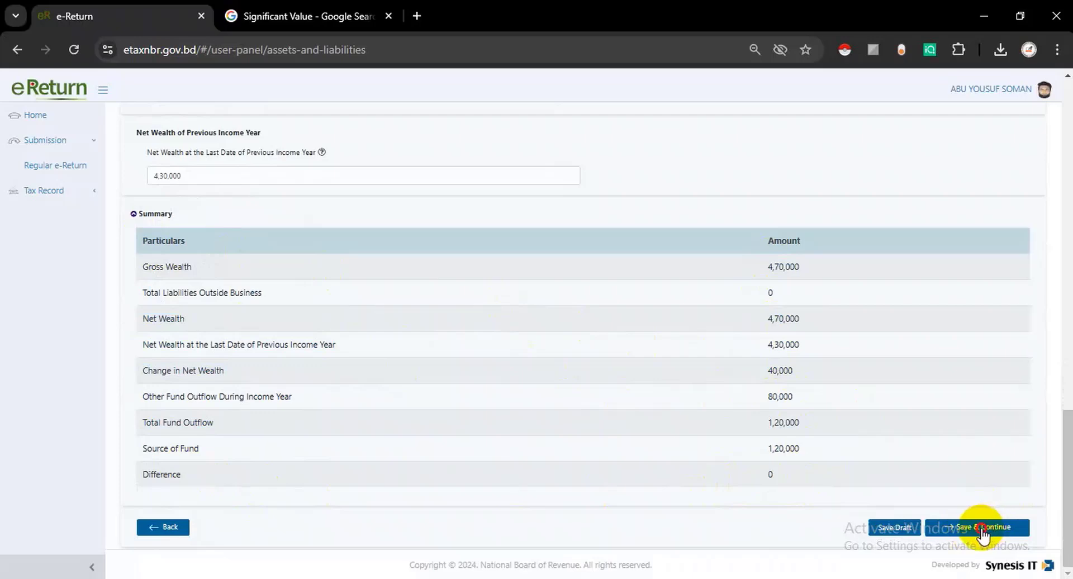
- Save assets and liabilities and review Tax & Payment: income 1,20,000, final payable 0
{"action": "left_click", "coordinate": [982, 528]}
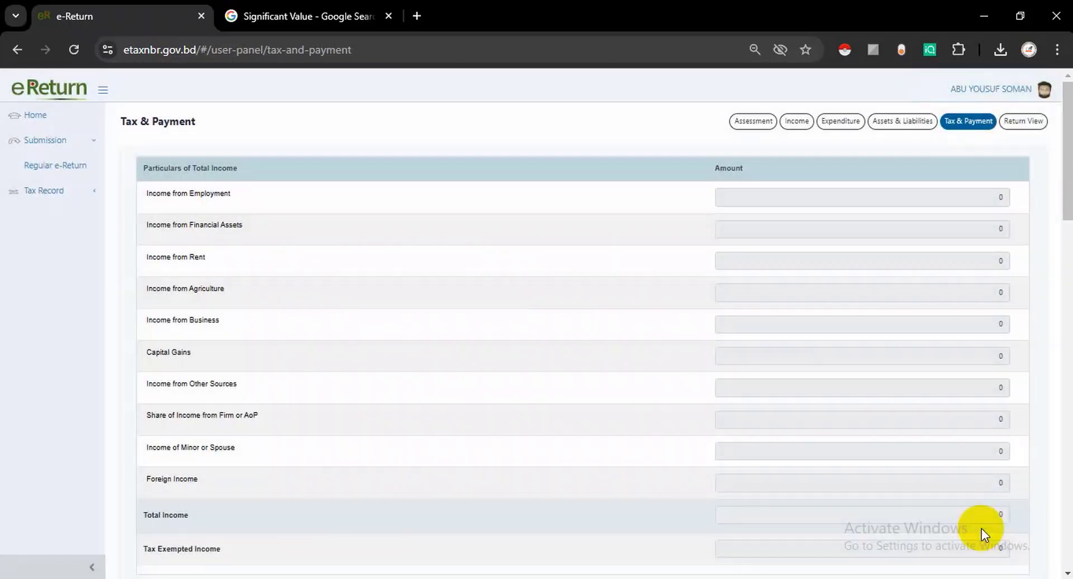
{"action": "scroll", "coordinate": [831, 435], "scroll_direction": "down", "scroll_amount": 4}
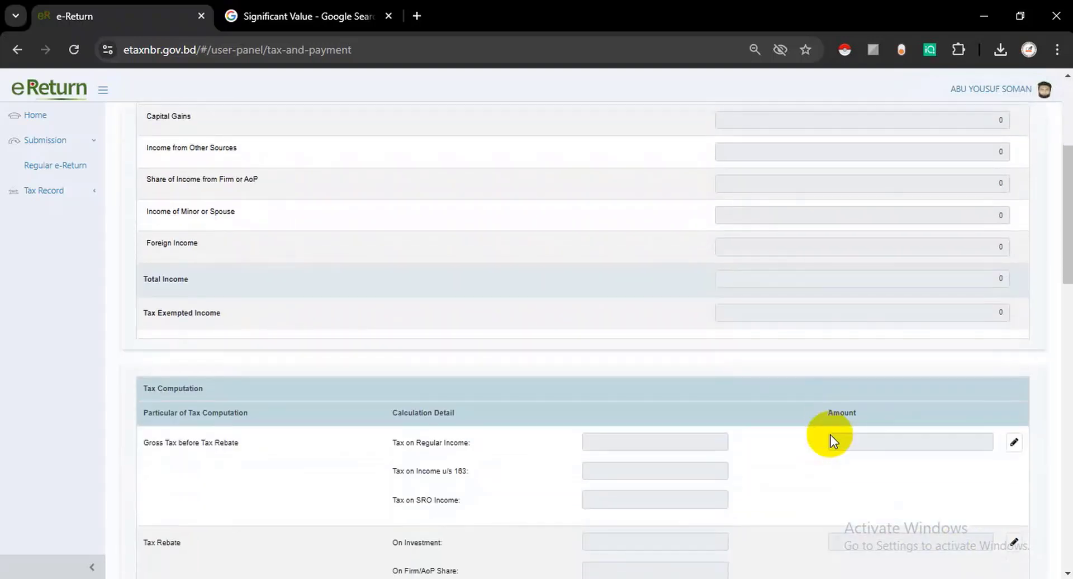
{"action": "scroll", "coordinate": [831, 435], "scroll_direction": "up", "scroll_amount": 1}
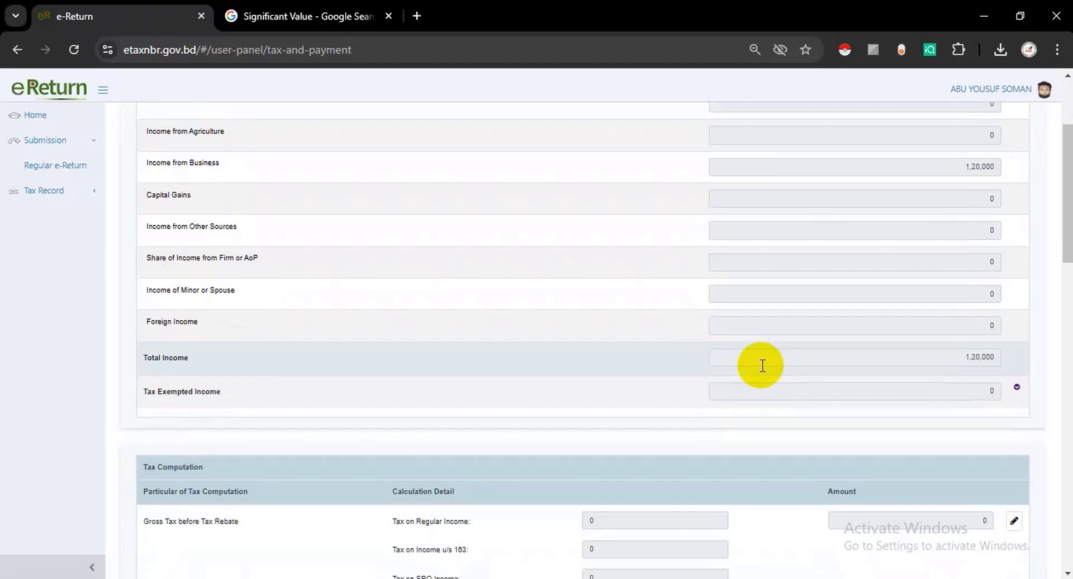
{"action": "scroll", "coordinate": [763, 366], "scroll_direction": "up", "scroll_amount": 3}
{"action": "scroll", "coordinate": [759, 363], "scroll_direction": "down", "scroll_amount": 11}
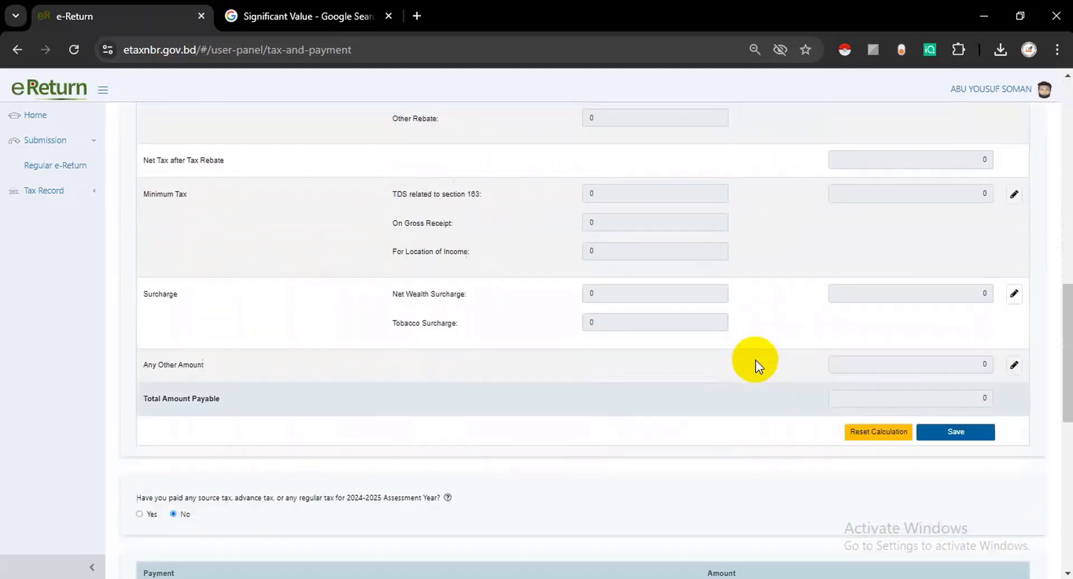
{"action": "scroll", "coordinate": [756, 360], "scroll_direction": "down", "scroll_amount": 10}
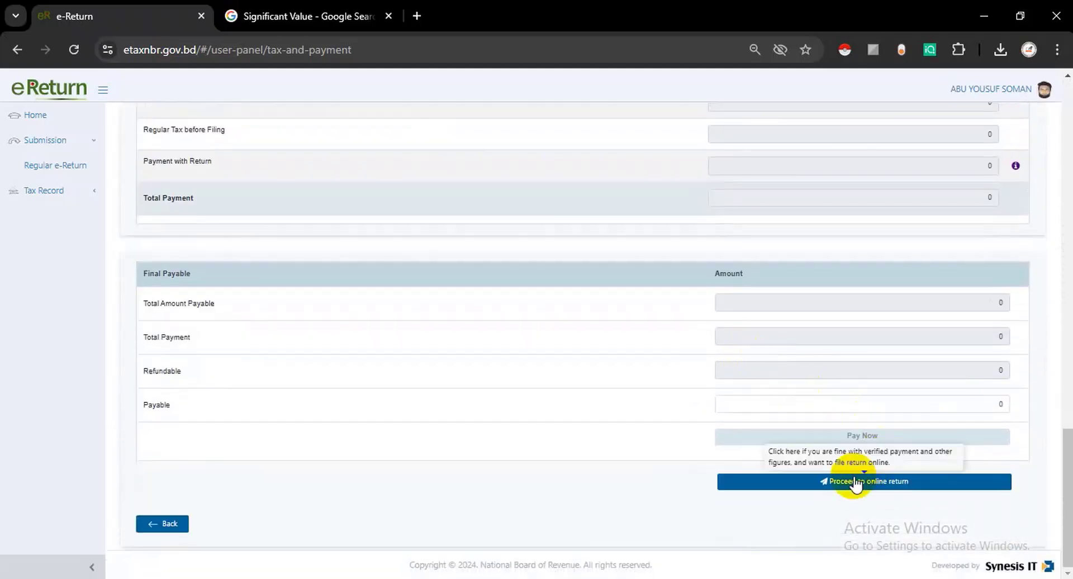
- Review the full IT-11GA online return preview and request its submission
{"action": "left_click", "coordinate": [855, 482]}
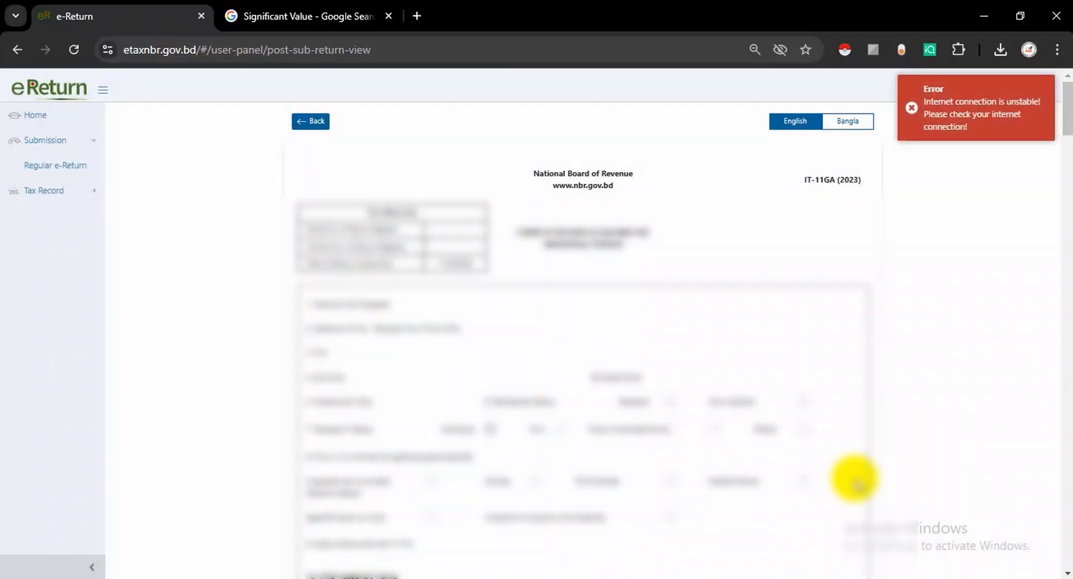
{"action": "scroll", "coordinate": [844, 472], "scroll_direction": "down", "scroll_amount": 3}
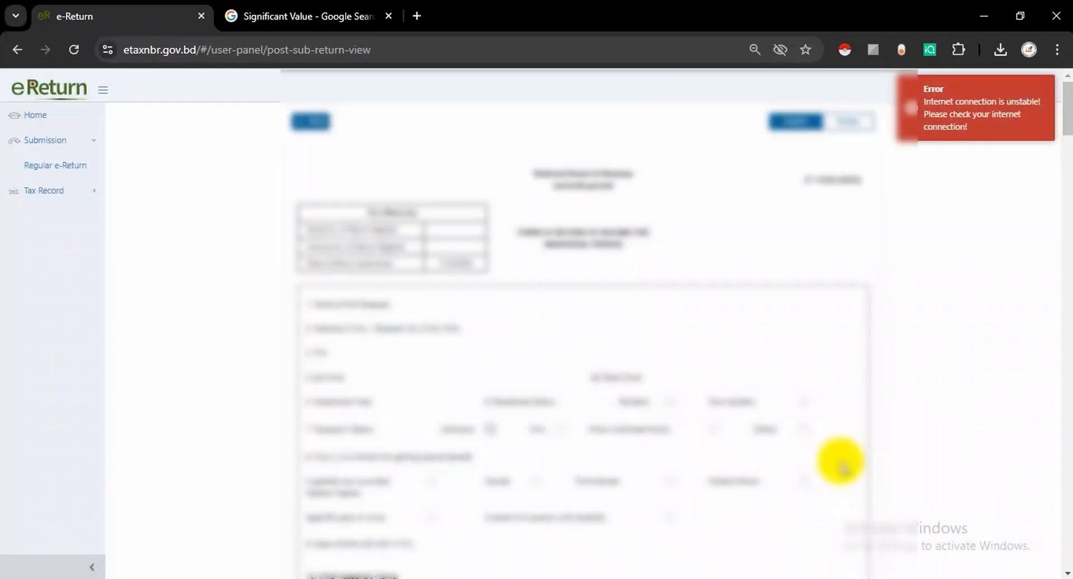
{"action": "scroll", "coordinate": [837, 462], "scroll_direction": "down", "scroll_amount": 10}
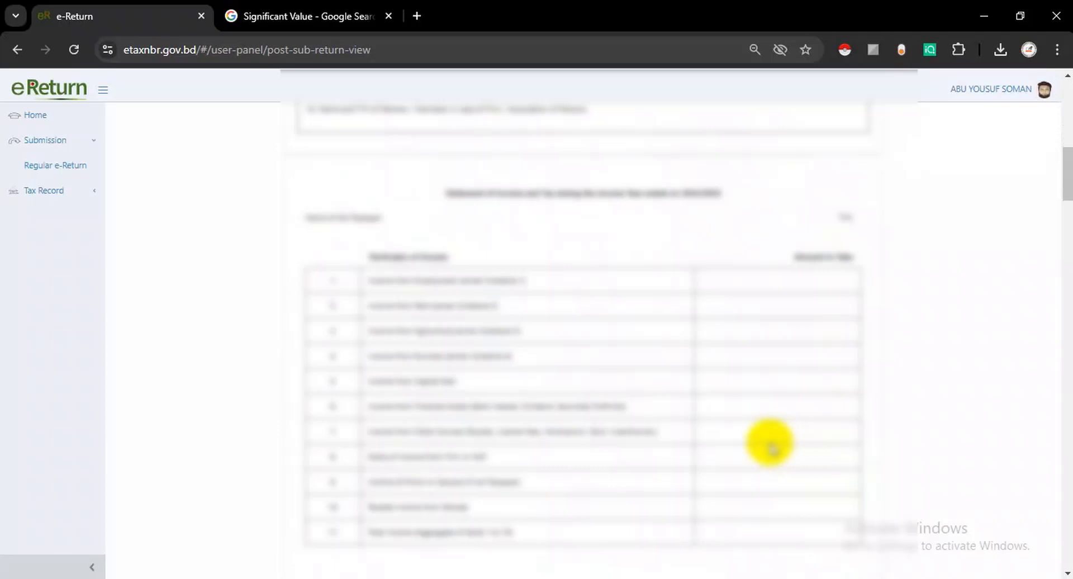
{"action": "scroll", "coordinate": [770, 445], "scroll_direction": "down", "scroll_amount": 15}
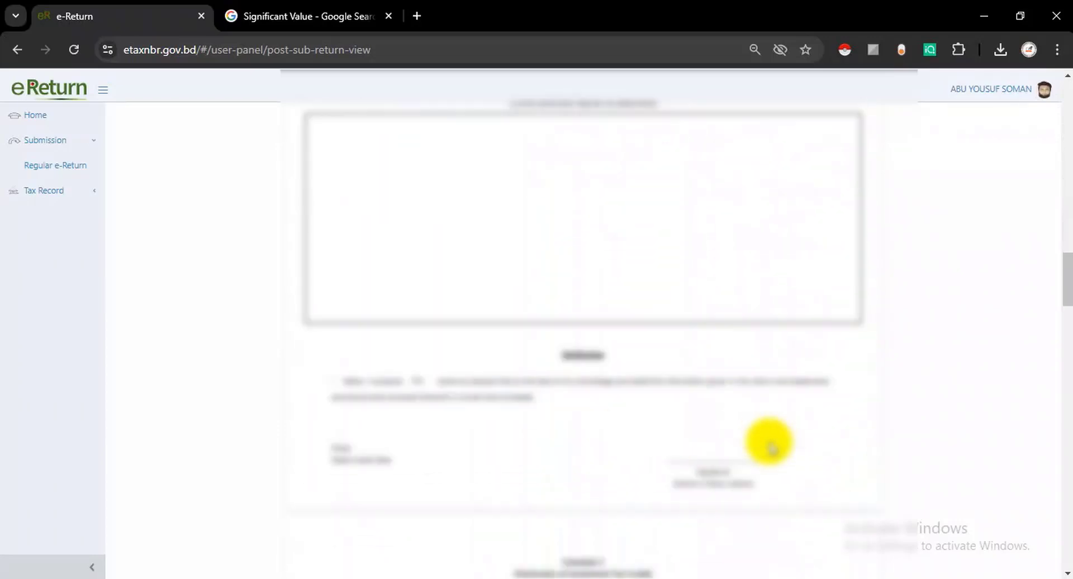
{"action": "scroll", "coordinate": [769, 444], "scroll_direction": "down", "scroll_amount": 15}
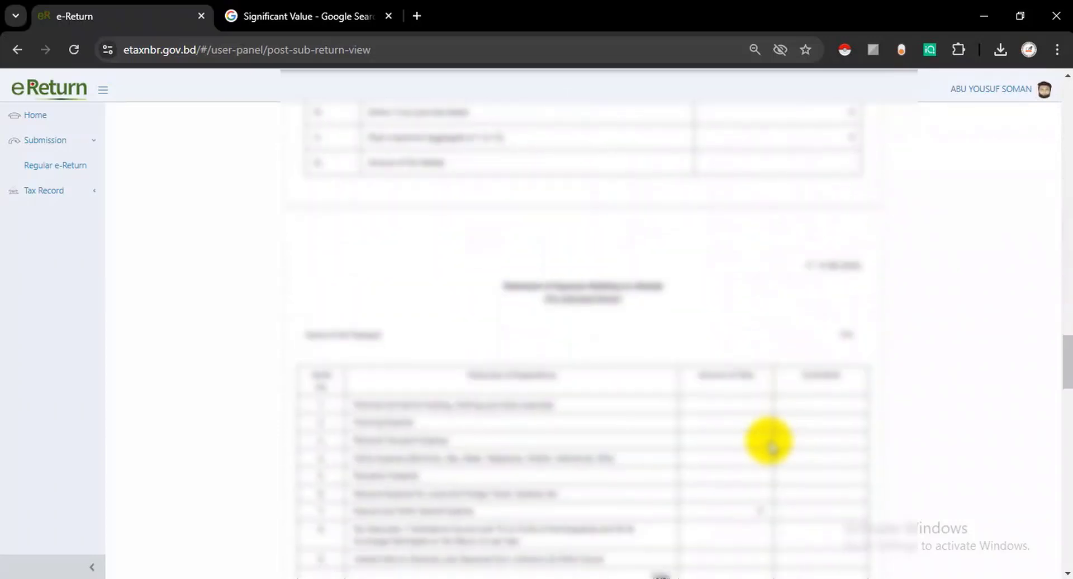
{"action": "scroll", "coordinate": [769, 444], "scroll_direction": "down", "scroll_amount": 15}
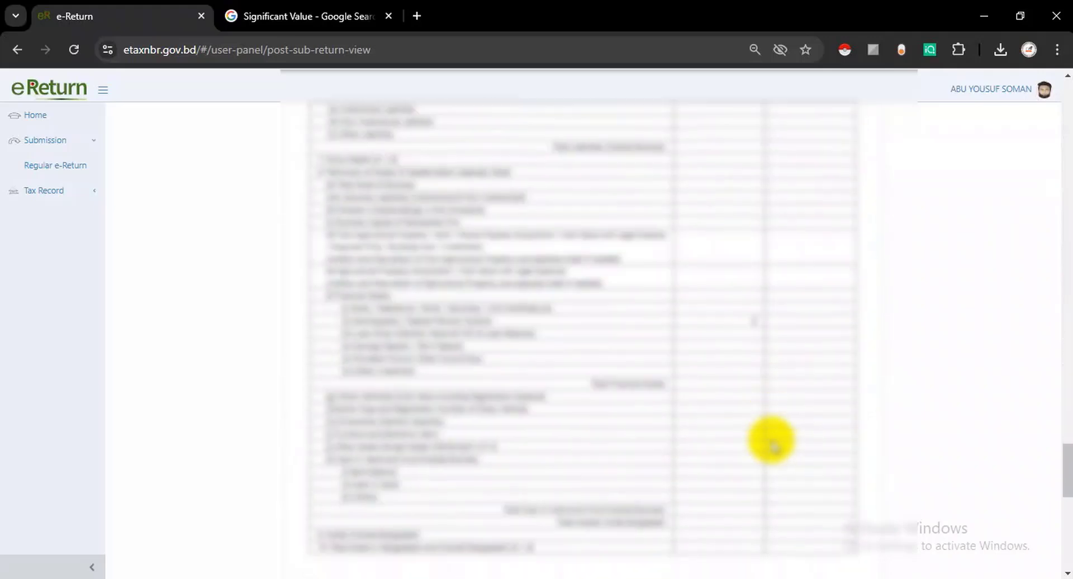
{"action": "scroll", "coordinate": [773, 444], "scroll_direction": "down", "scroll_amount": 8}
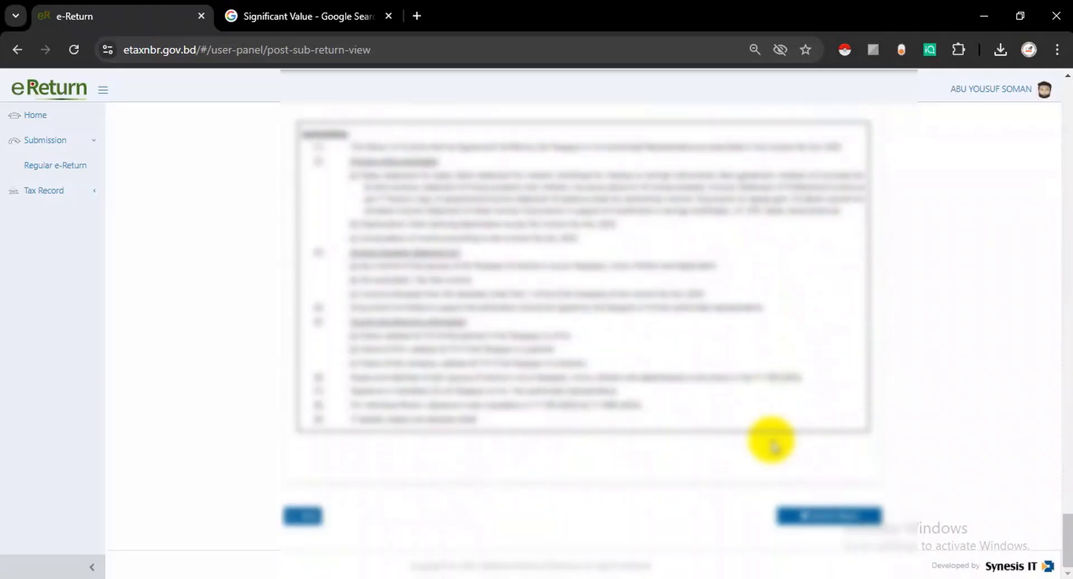
{"action": "scroll", "coordinate": [772, 445], "scroll_direction": "up", "scroll_amount": 20}
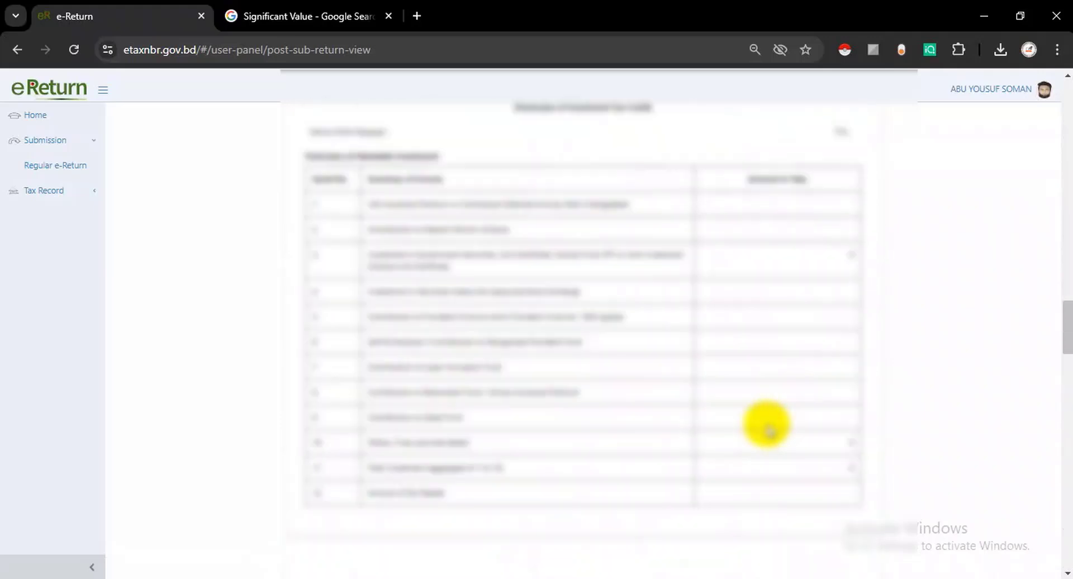
{"action": "scroll", "coordinate": [767, 427], "scroll_direction": "up", "scroll_amount": 20}
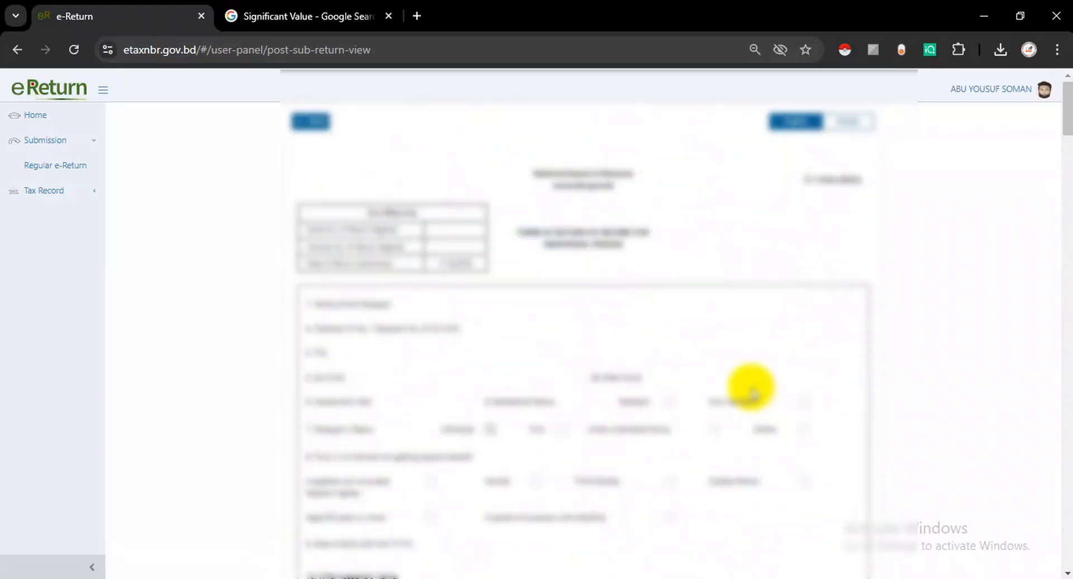
{"action": "scroll", "coordinate": [732, 360], "scroll_direction": "down", "scroll_amount": 15}
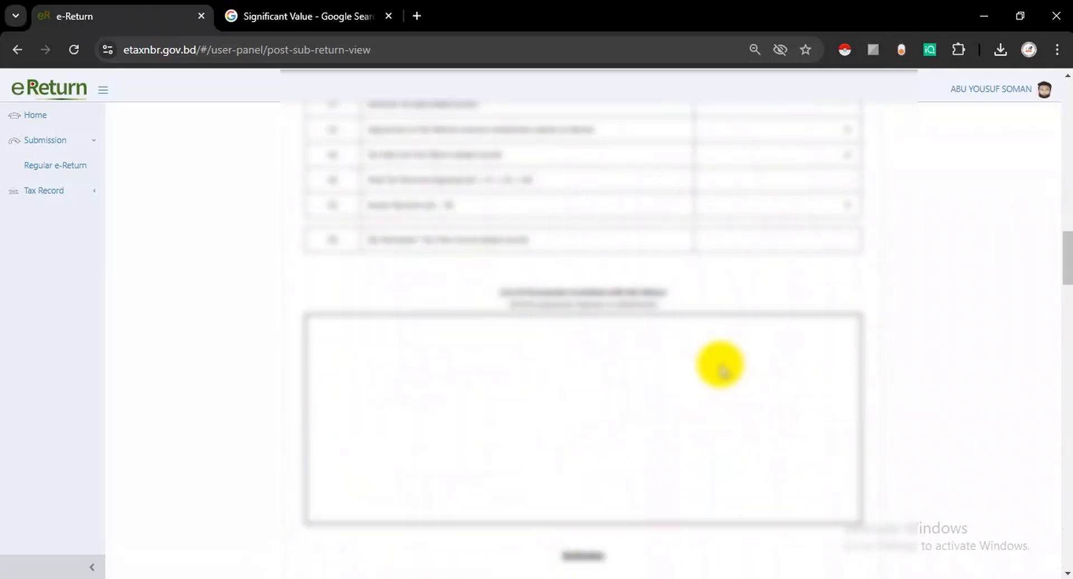
{"action": "scroll", "coordinate": [718, 362], "scroll_direction": "down", "scroll_amount": 15}
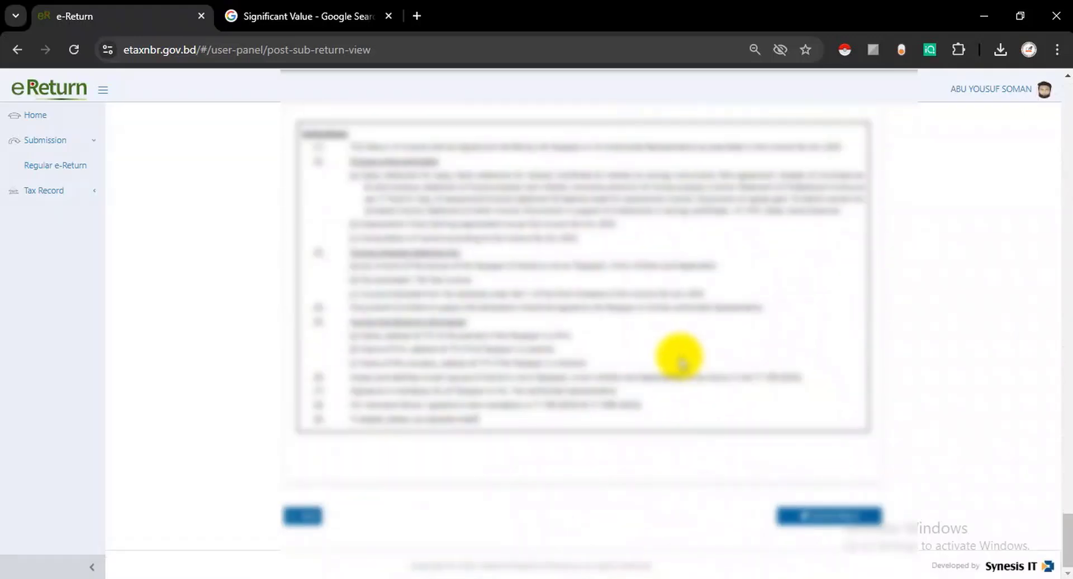
{"action": "left_click", "coordinate": [829, 519]}
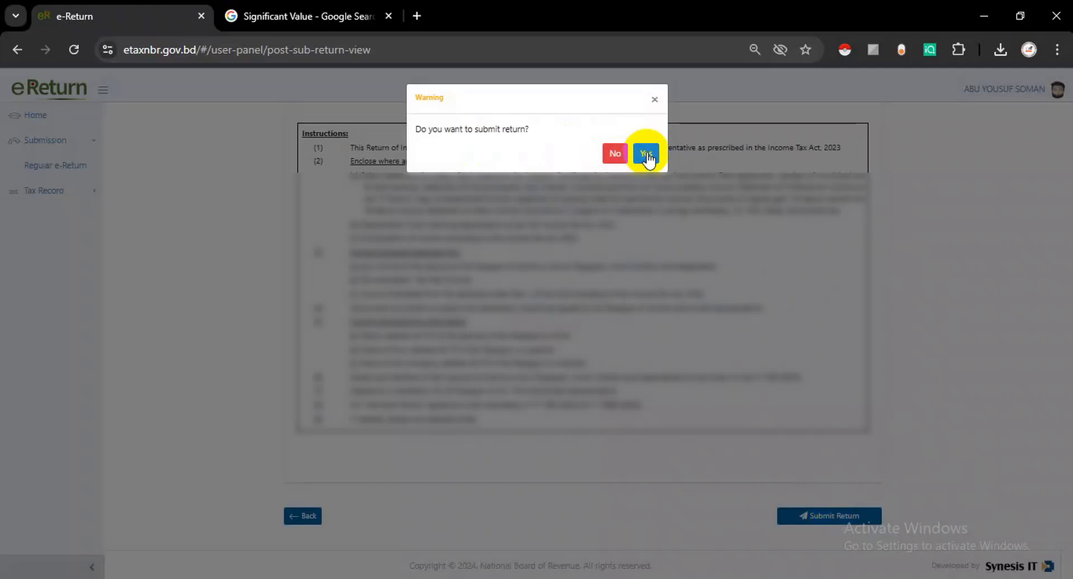
- Confirm Yes to submit the return and open the Acknowledgement Receipt tab
{"action": "left_click", "coordinate": [646, 154]}
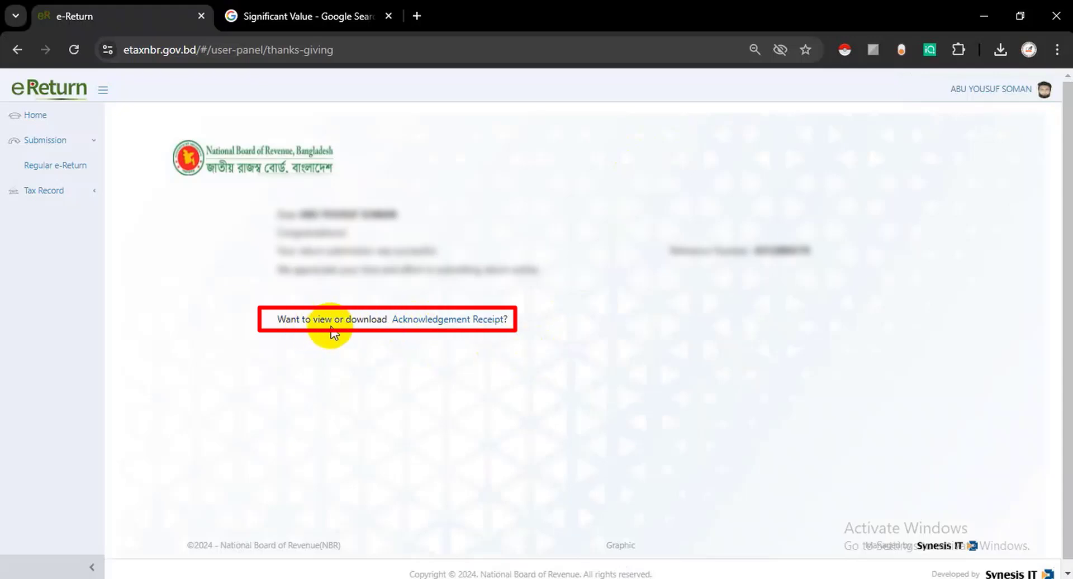
{"action": "left_click", "coordinate": [448, 323]}
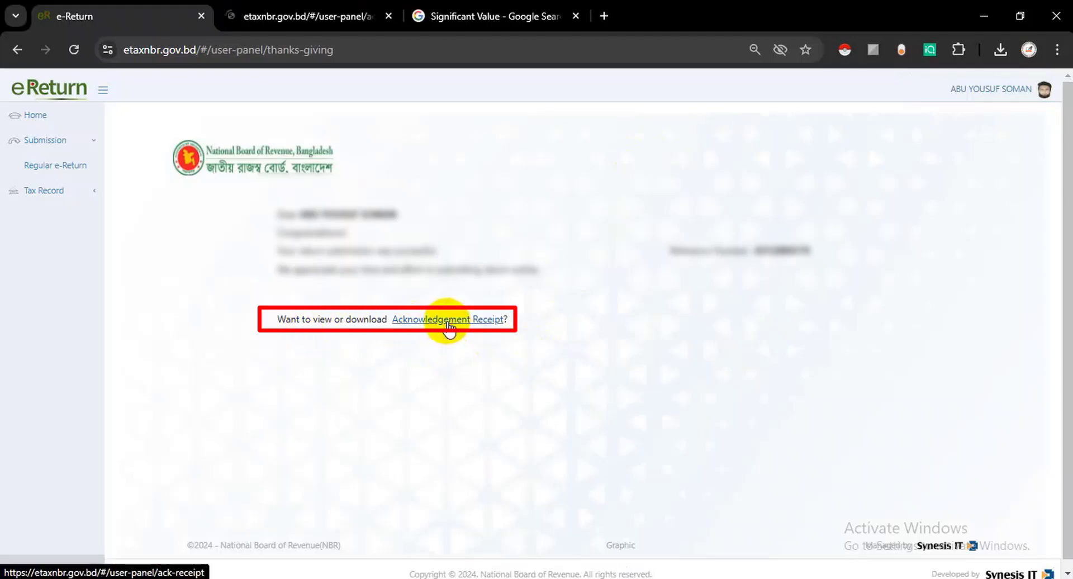
{"action": "left_click", "coordinate": [295, 15]}
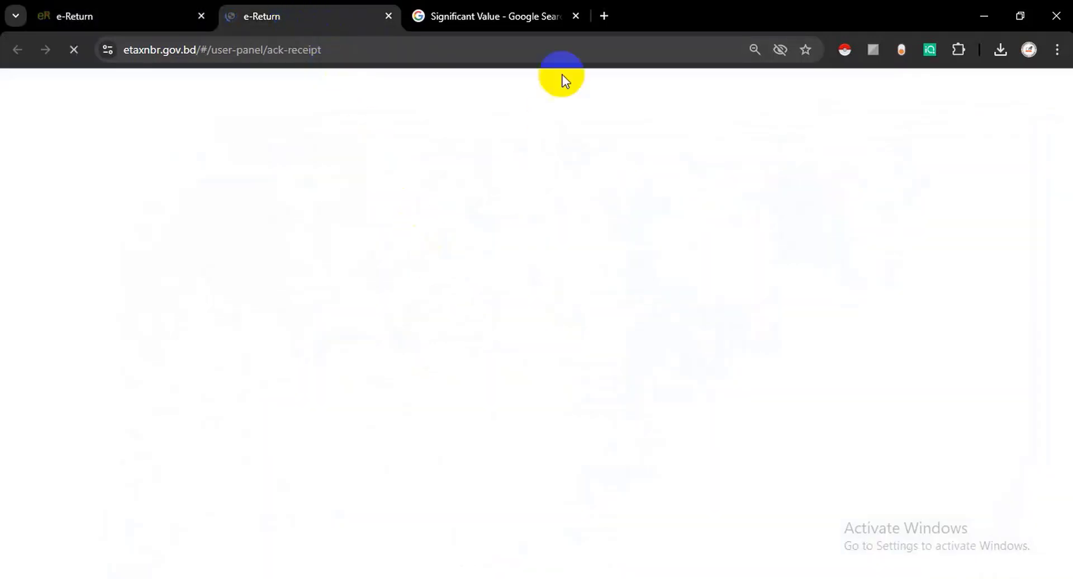
- Close the unrelated Google search tab and view the acknowledgement receipt page
{"action": "left_click", "coordinate": [576, 16]}
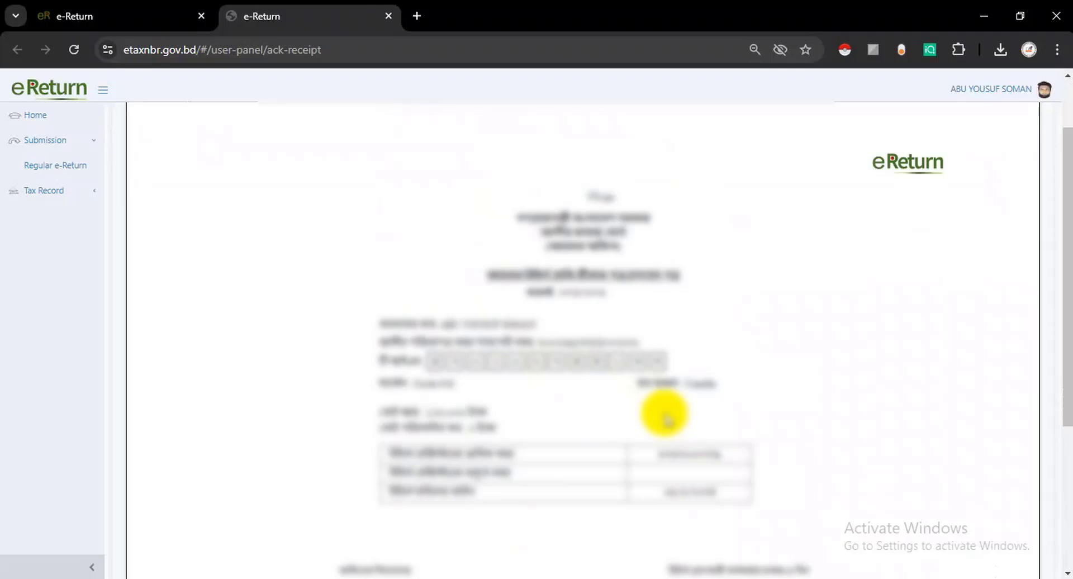
{"action": "scroll", "coordinate": [665, 414], "scroll_direction": "up", "scroll_amount": 2}
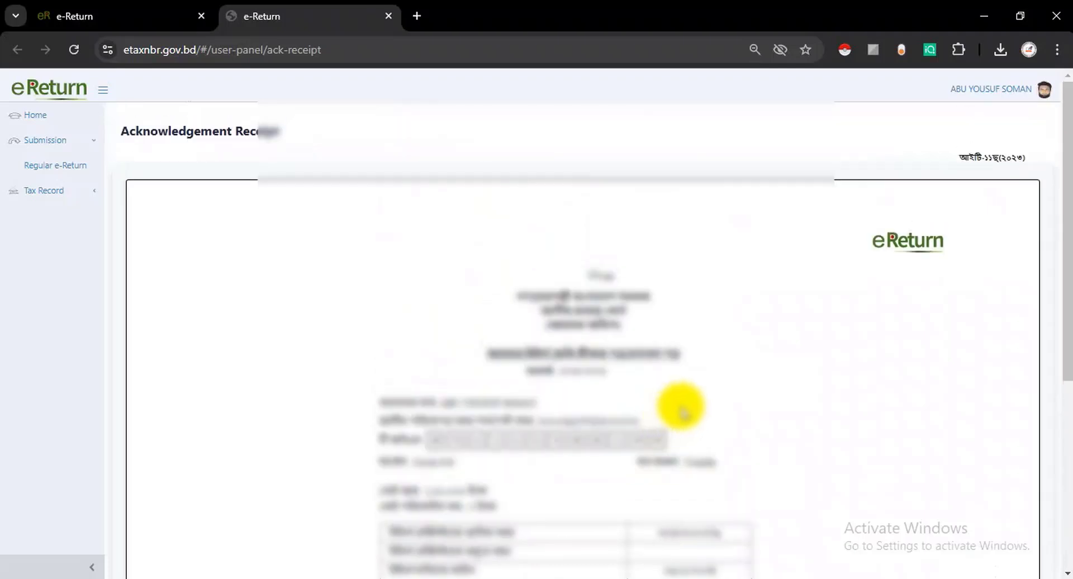
{"action": "scroll", "coordinate": [673, 397], "scroll_direction": "down", "scroll_amount": 5}
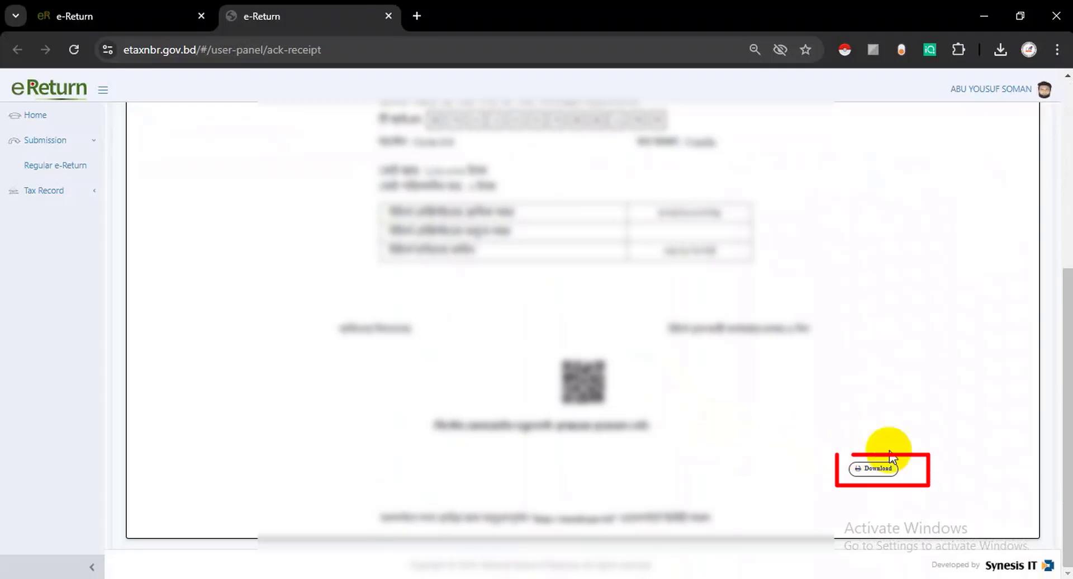
- Download the acknowledgement receipt, saving it as a PDF in Downloads
{"action": "left_click", "coordinate": [873, 470]}
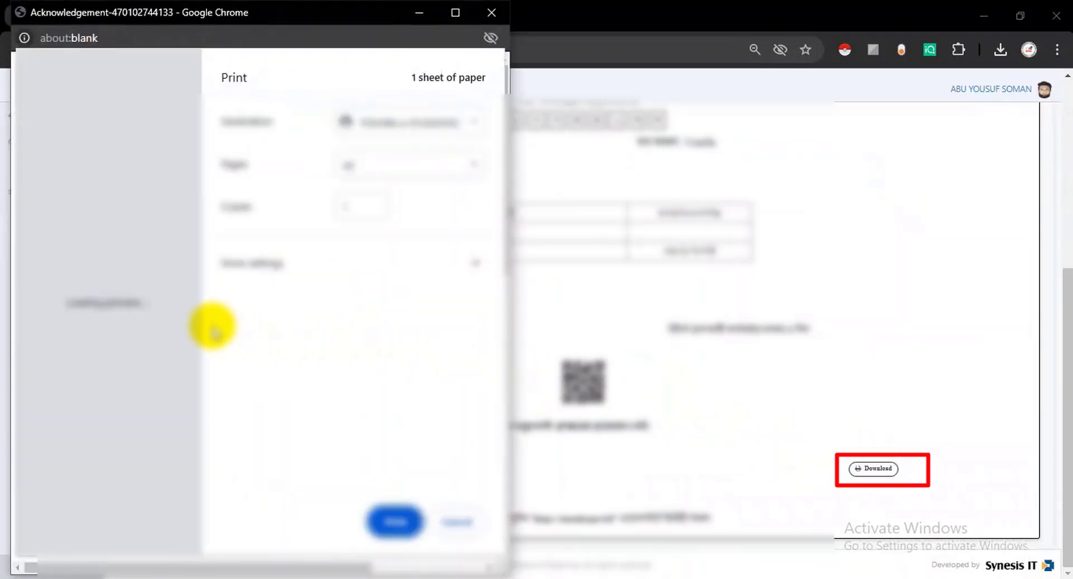
{"action": "left_click", "coordinate": [385, 122]}
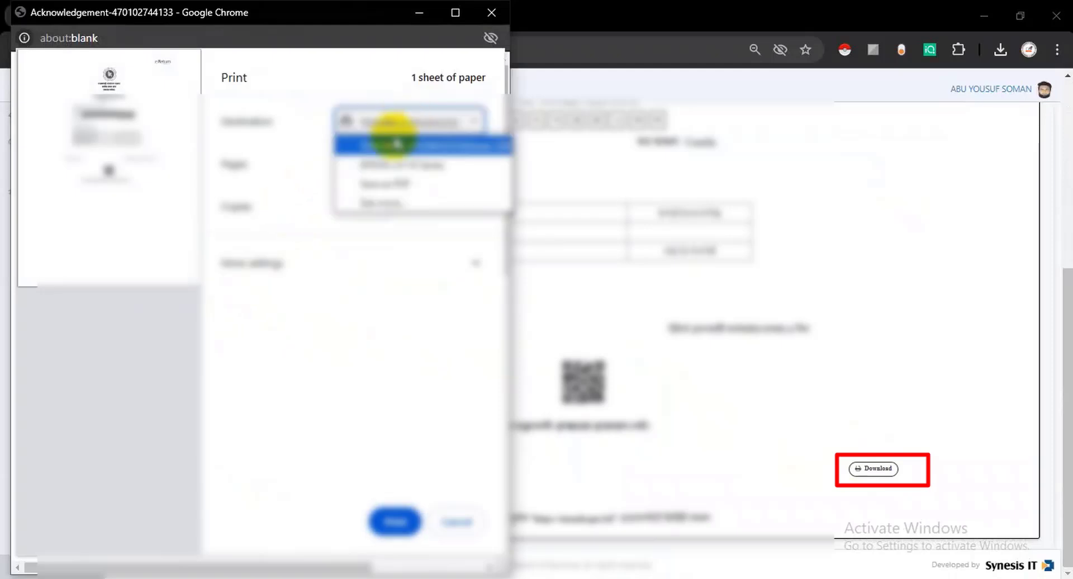
{"action": "left_click", "coordinate": [384, 186]}
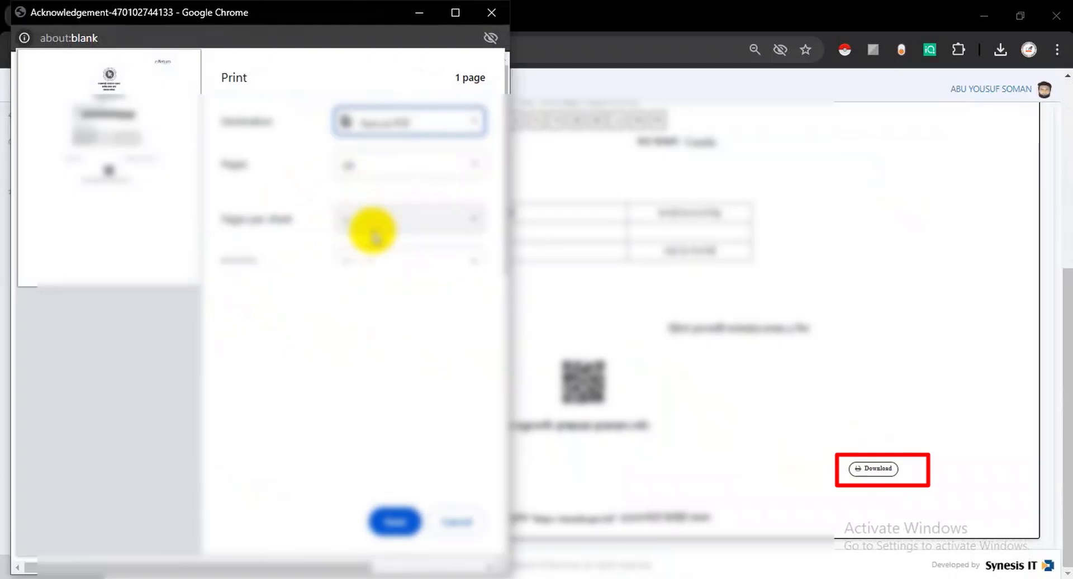
{"action": "left_click", "coordinate": [404, 520]}
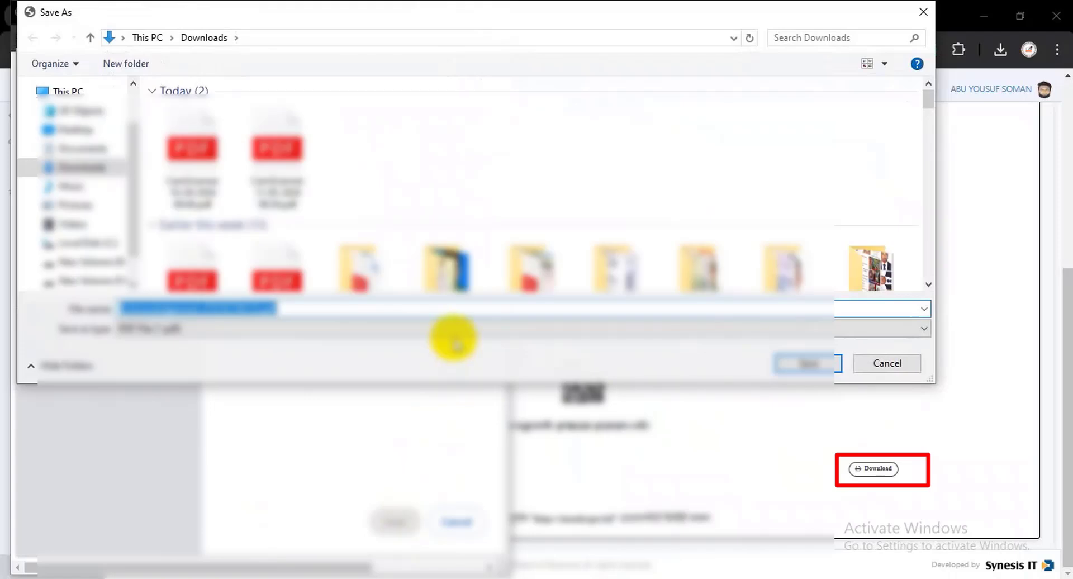
{"action": "left_click", "coordinate": [809, 351]}
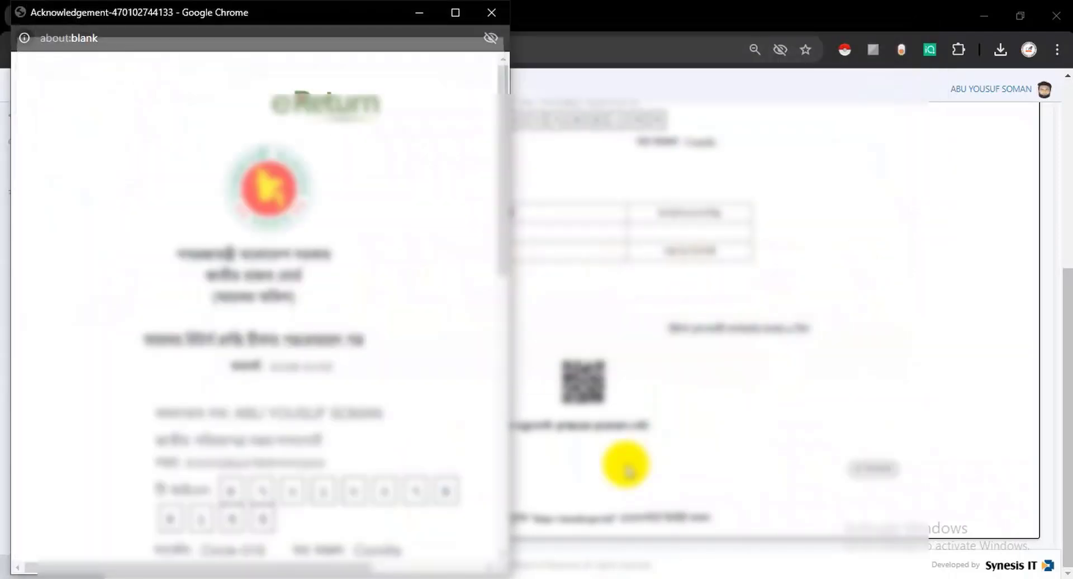